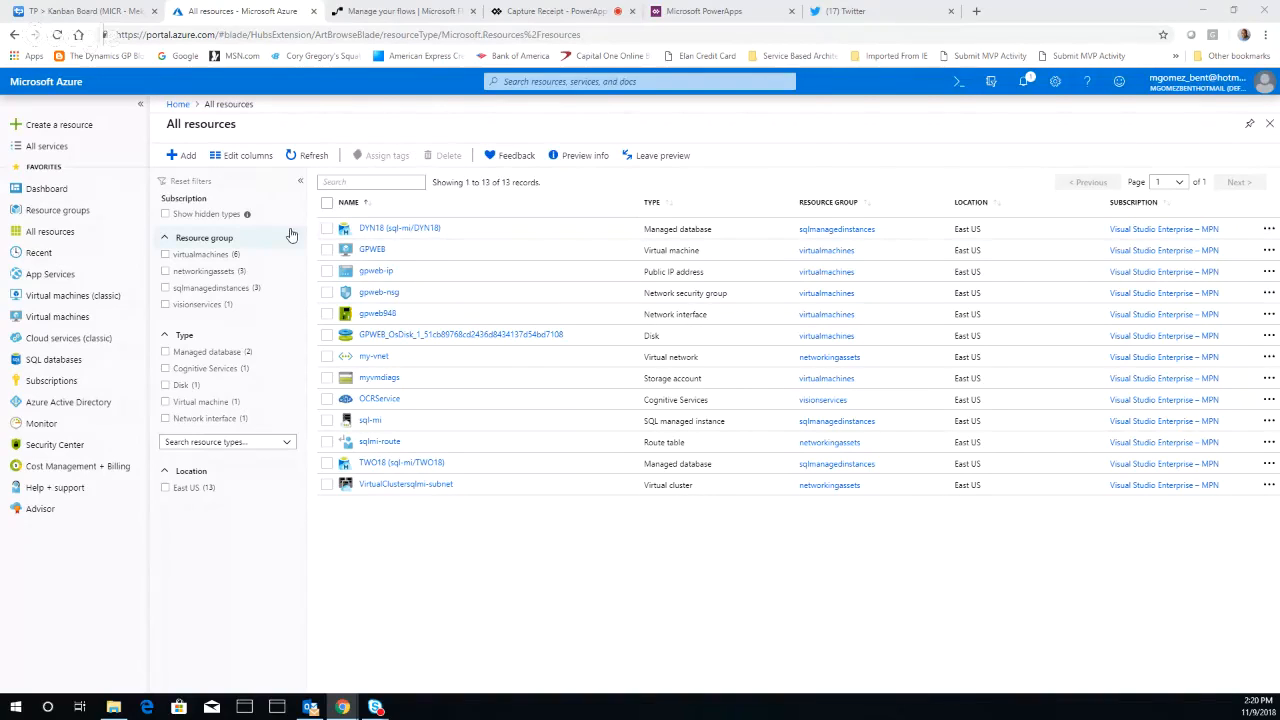
# Open the creation form for a new Computer Vision resource from the AI + Machine Learning category
pyautogui.click(186, 156)
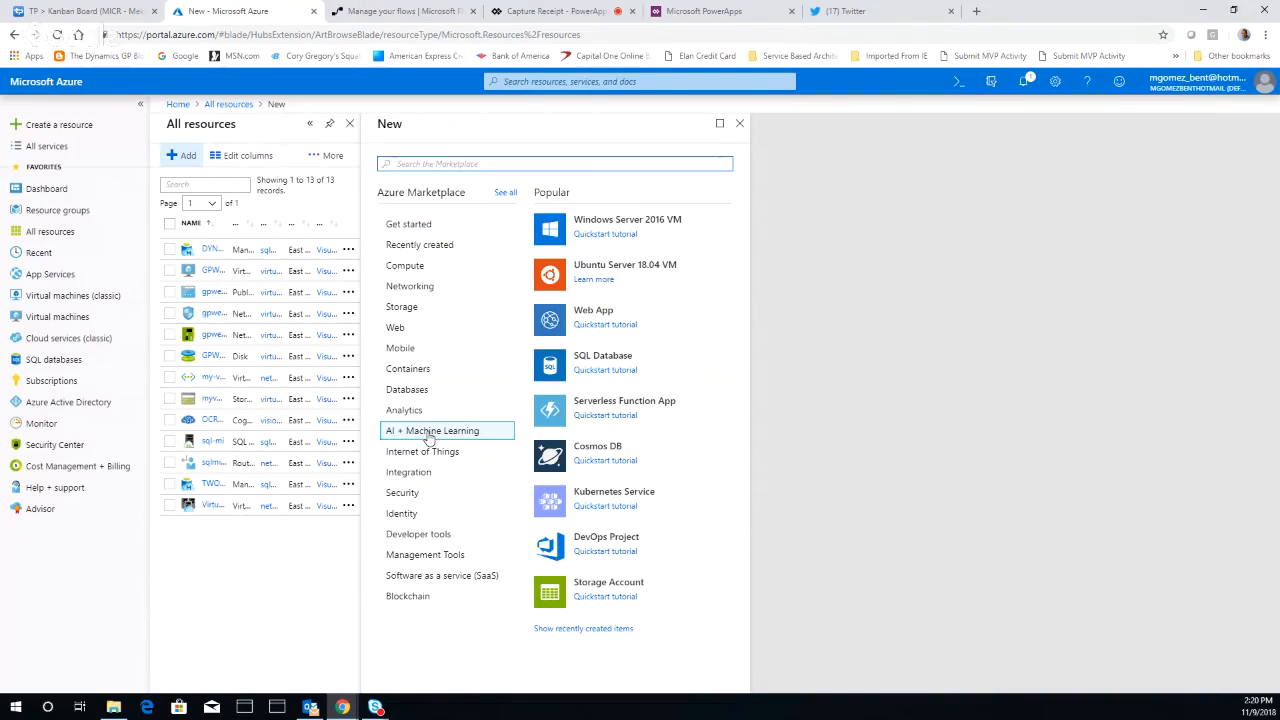
pyautogui.click(429, 437)
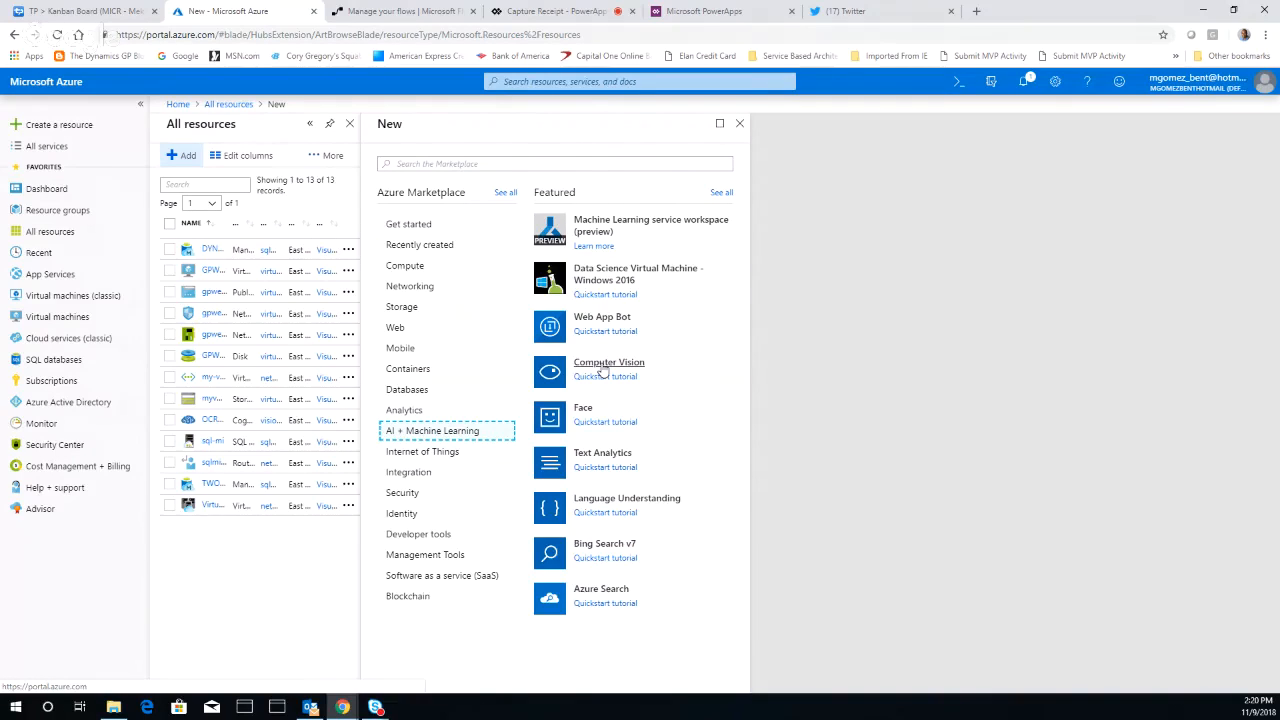
pyautogui.click(603, 367)
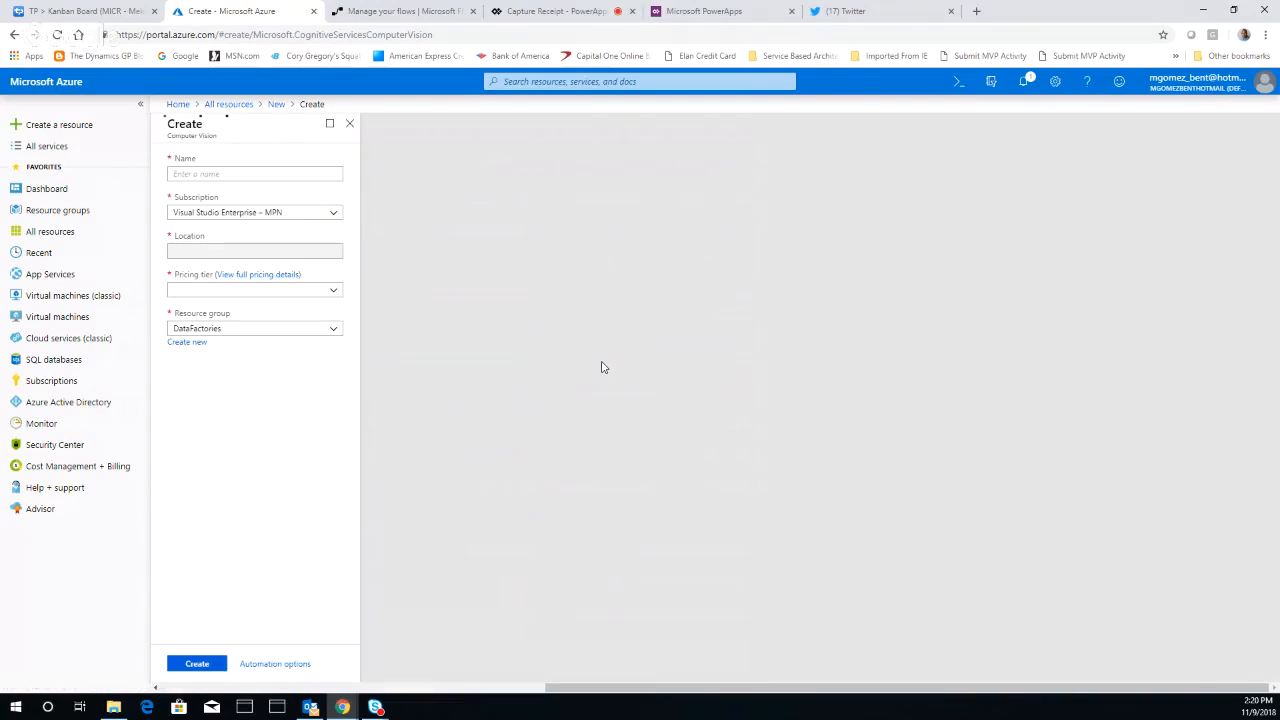
pyautogui.click(266, 173)
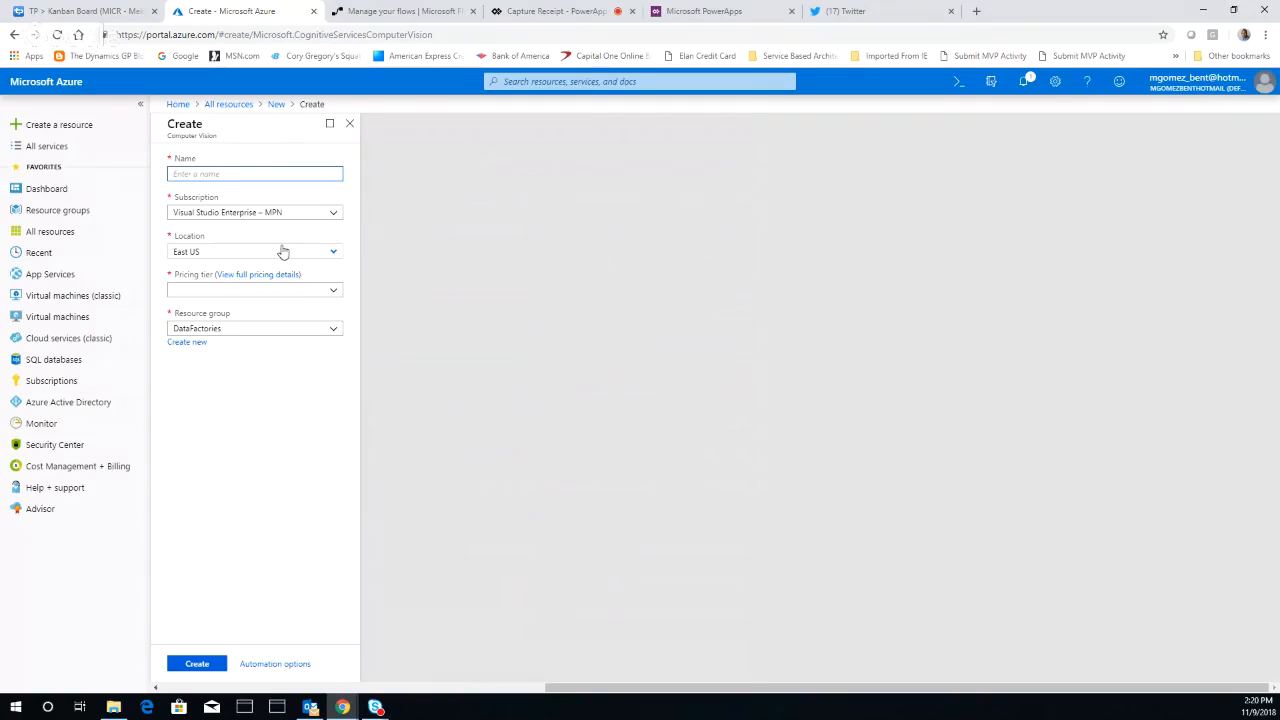
# Examine the available pricing tiers and resource groups for the Computer Vision resource, and leave the form without creating anything
pyautogui.click(333, 292)
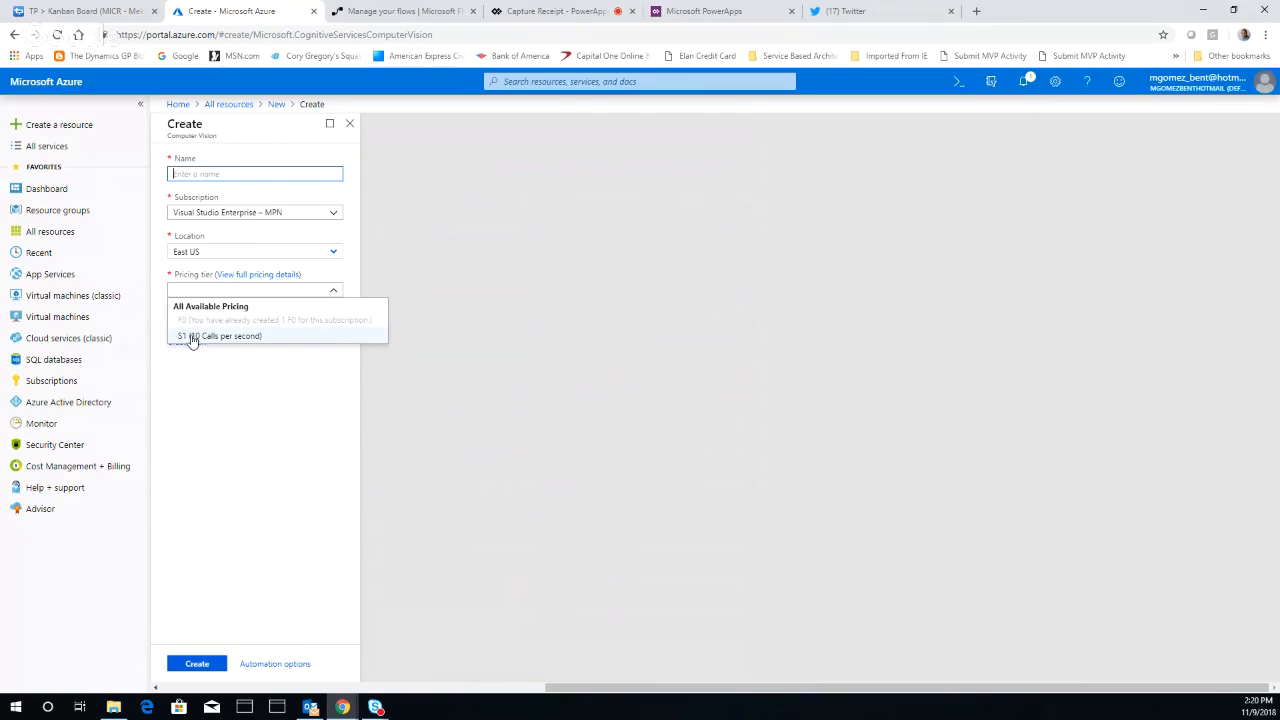
pyautogui.click(225, 412)
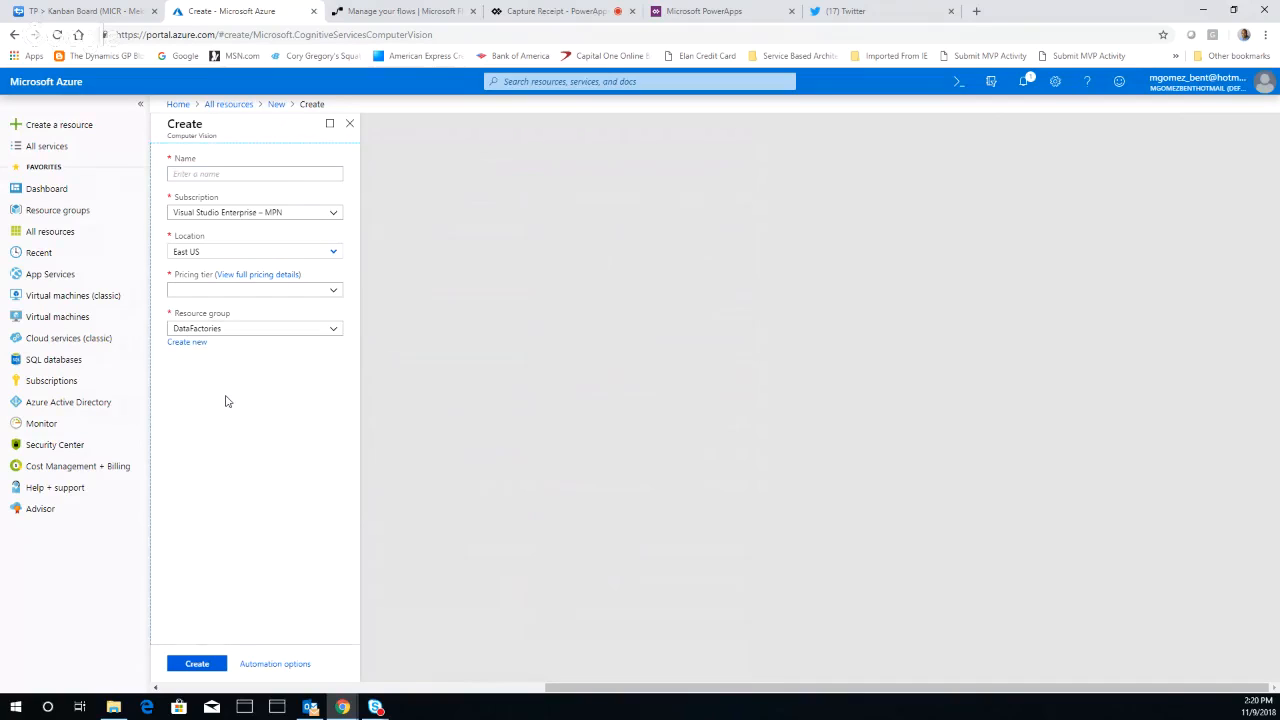
pyautogui.click(226, 290)
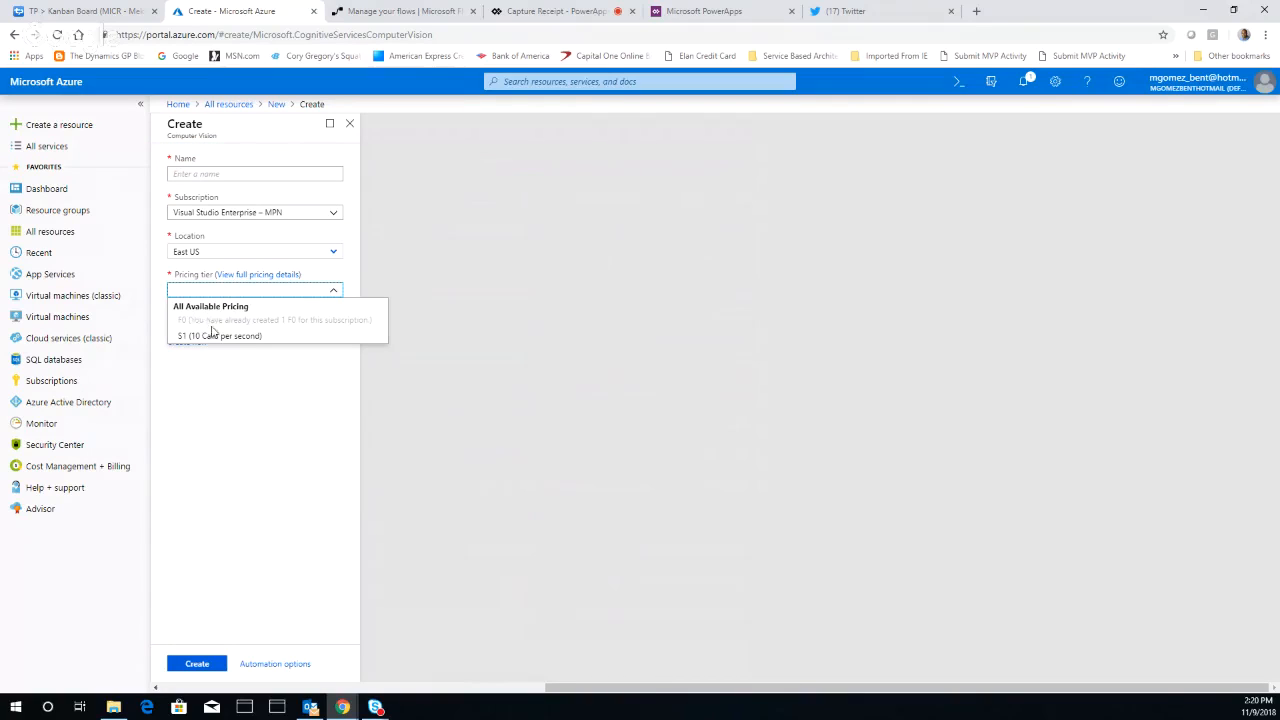
pyautogui.click(261, 413)
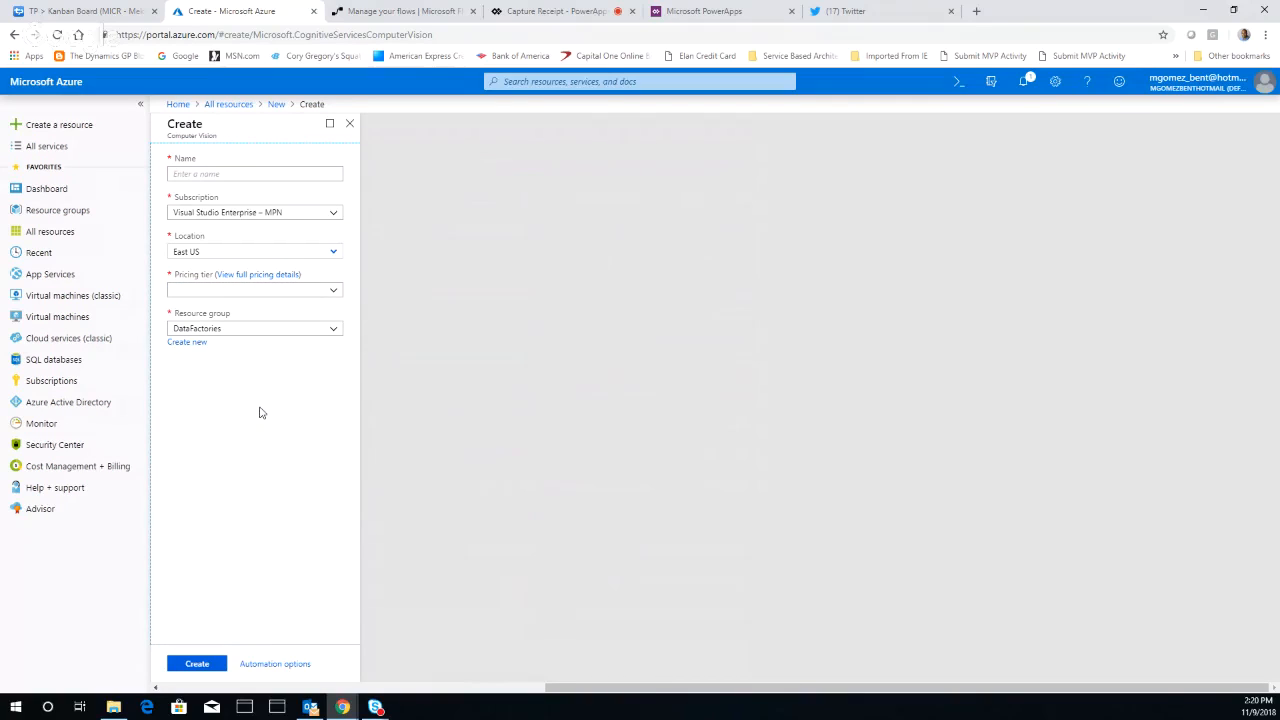
pyautogui.click(336, 334)
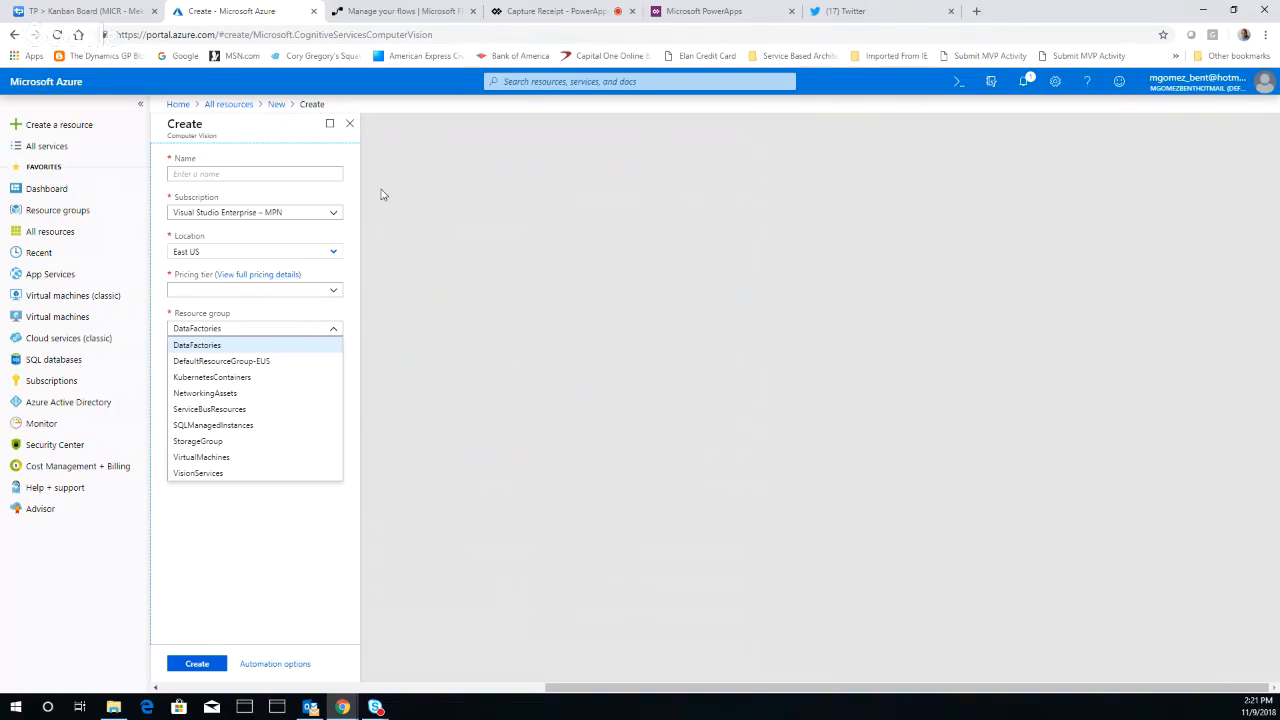
pyautogui.click(352, 126)
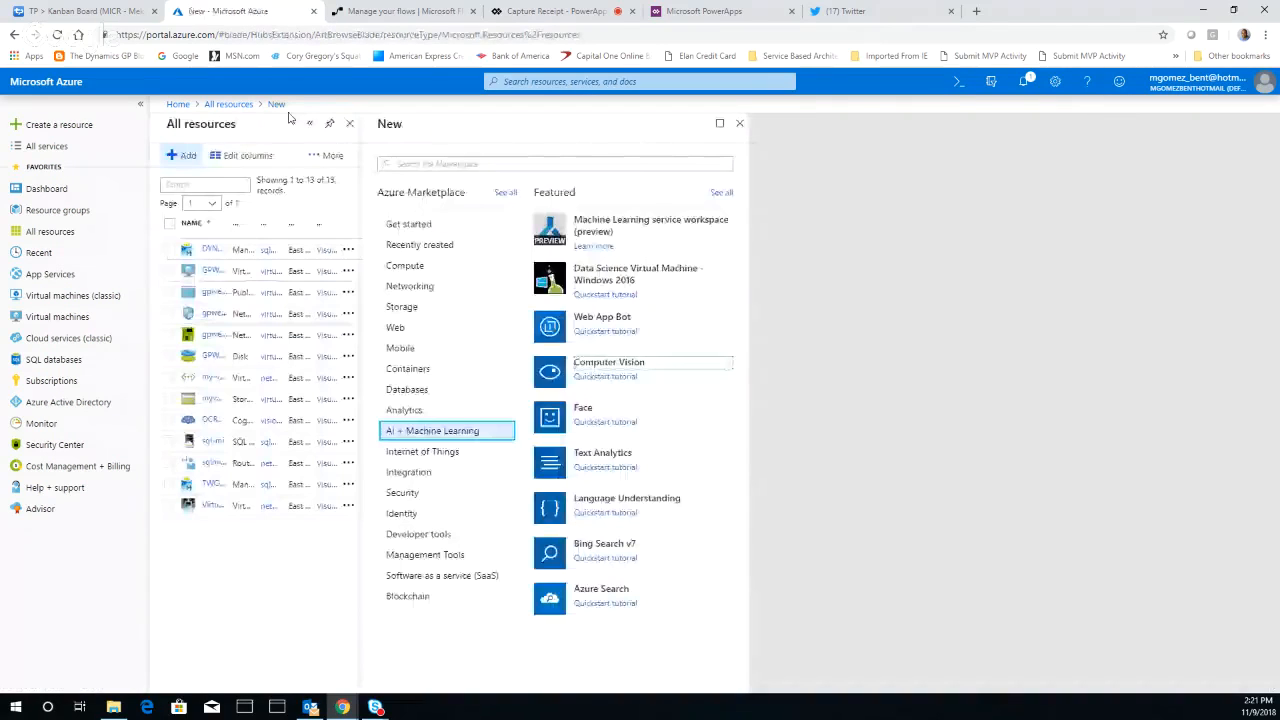
pyautogui.click(740, 125)
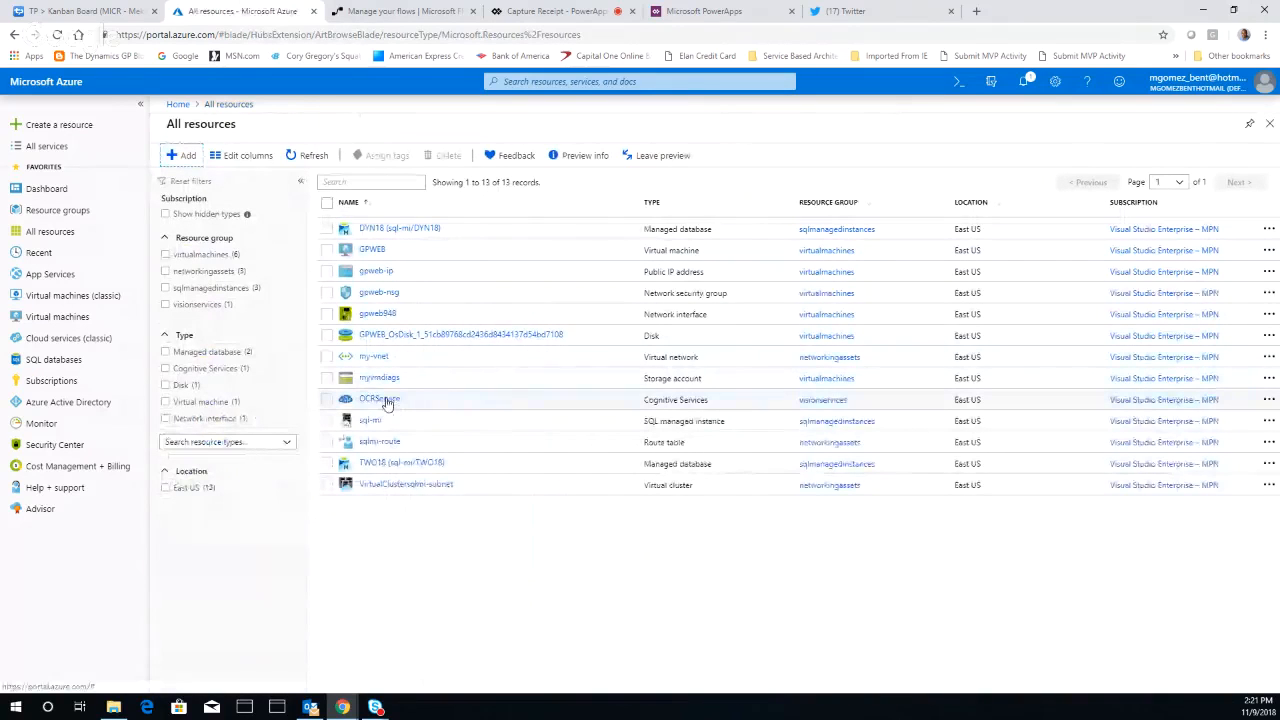
# Examine the OCRService resource's endpoint, access keys and available metrics
pyautogui.click(384, 400)
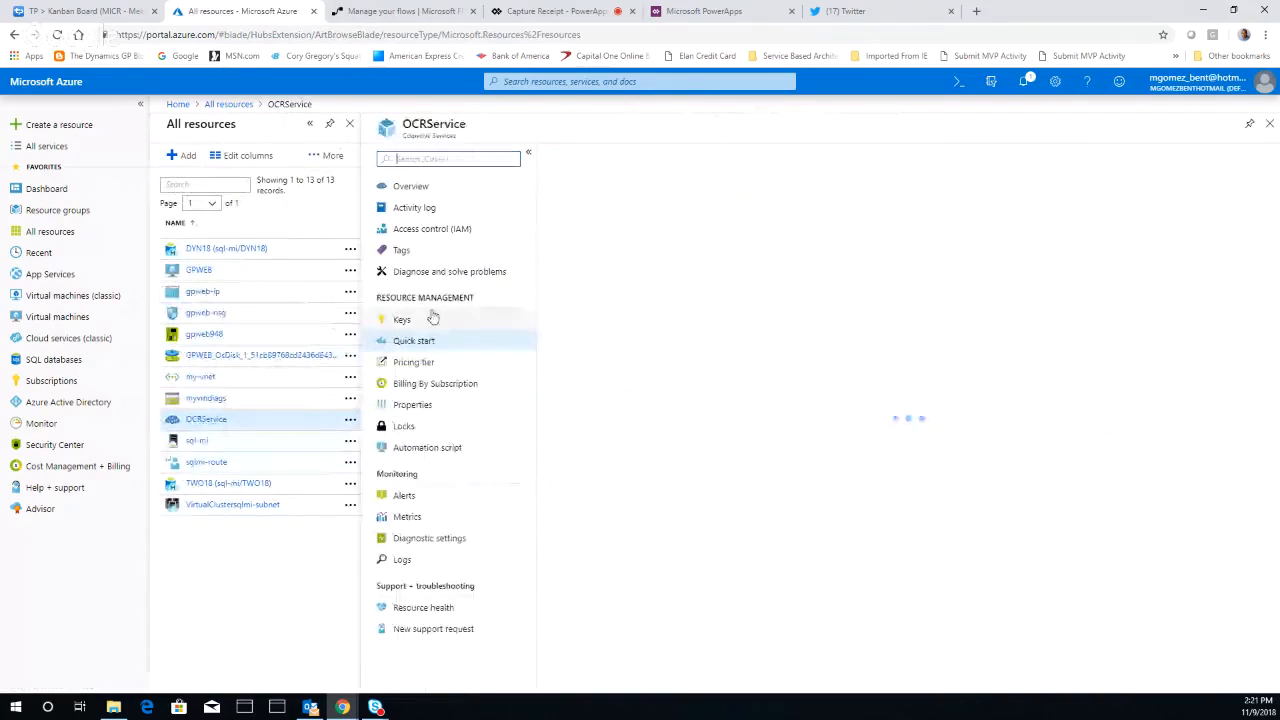
pyautogui.click(410, 186)
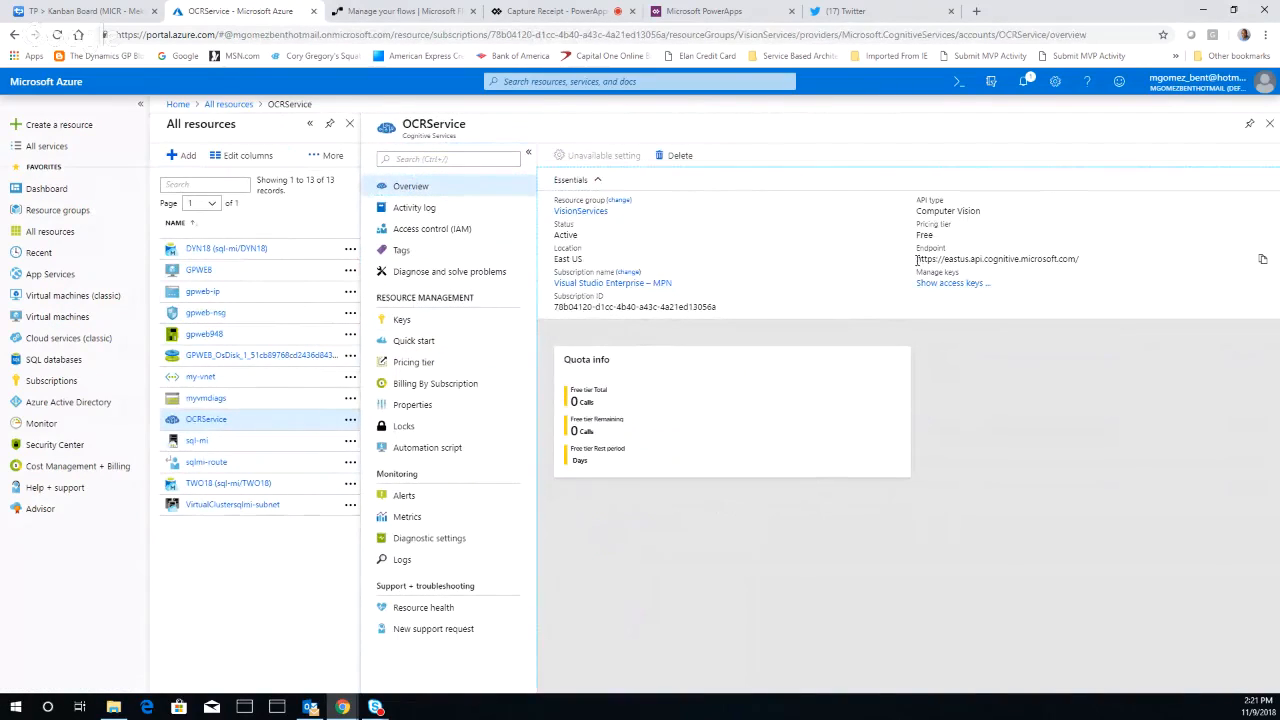
pyautogui.moveTo(918, 262); pyautogui.dragTo(1082, 263)
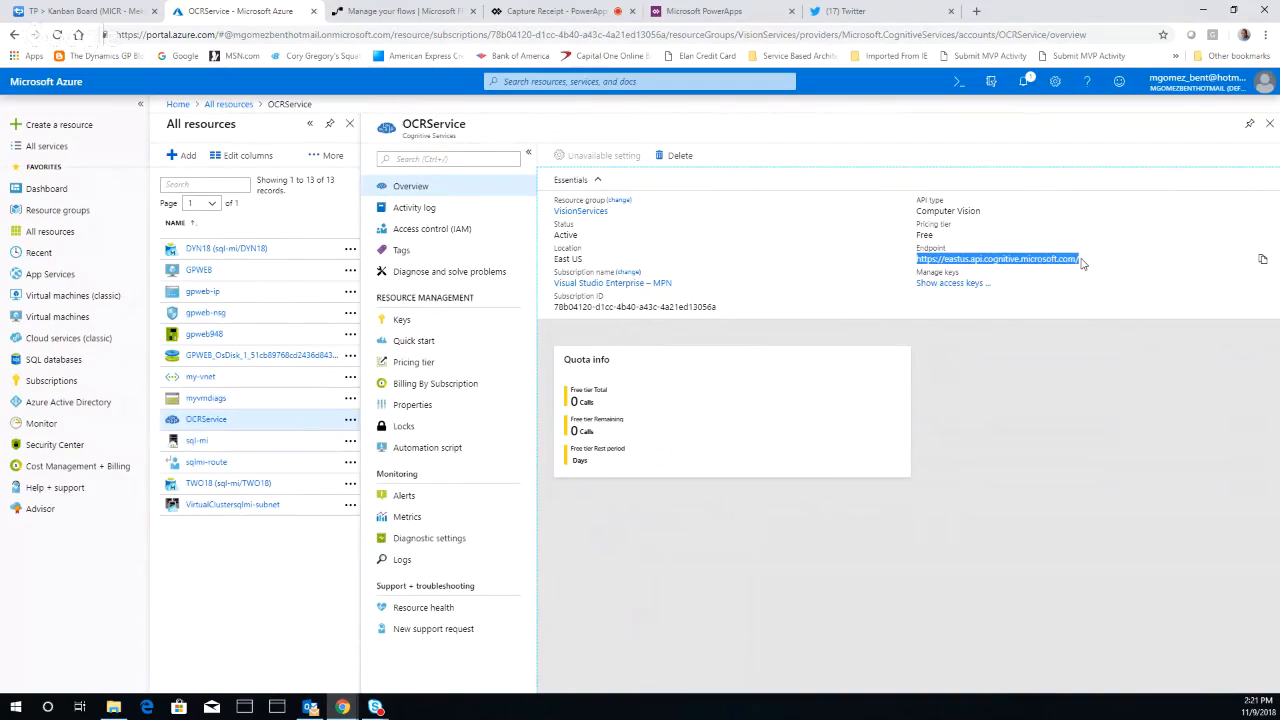
pyautogui.click(976, 287)
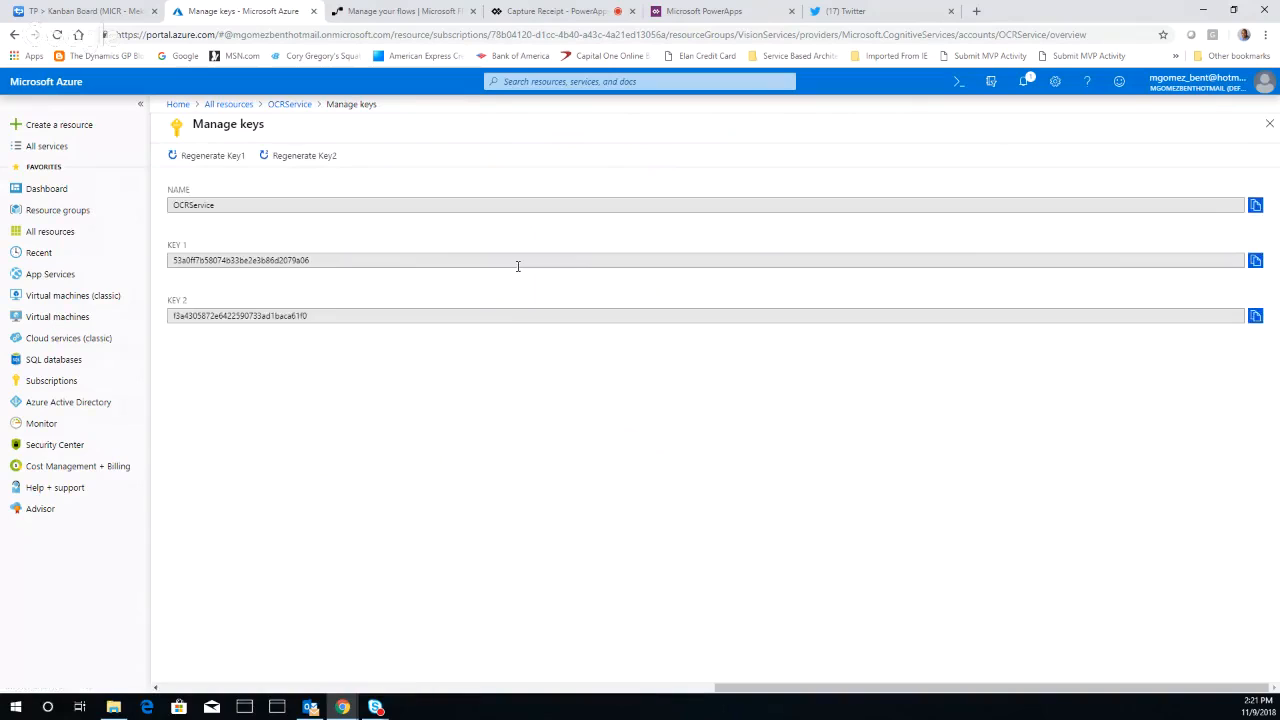
pyautogui.click(290, 106)
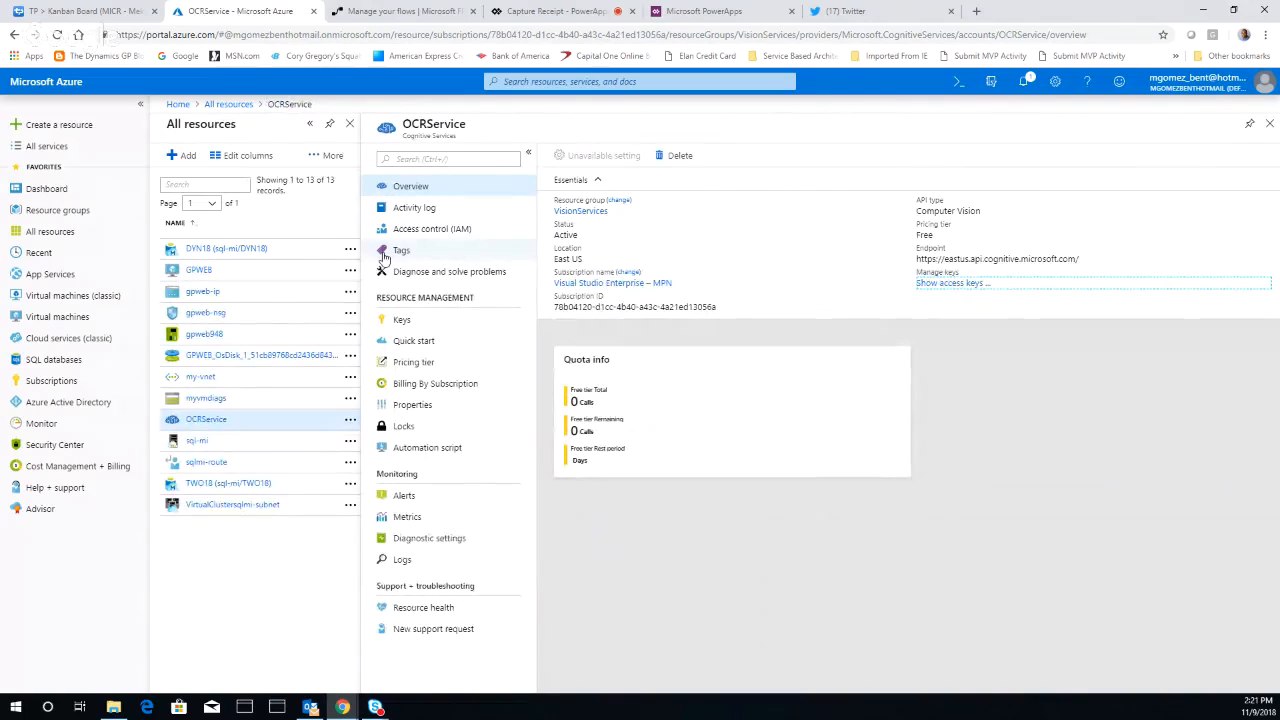
pyautogui.click(408, 518)
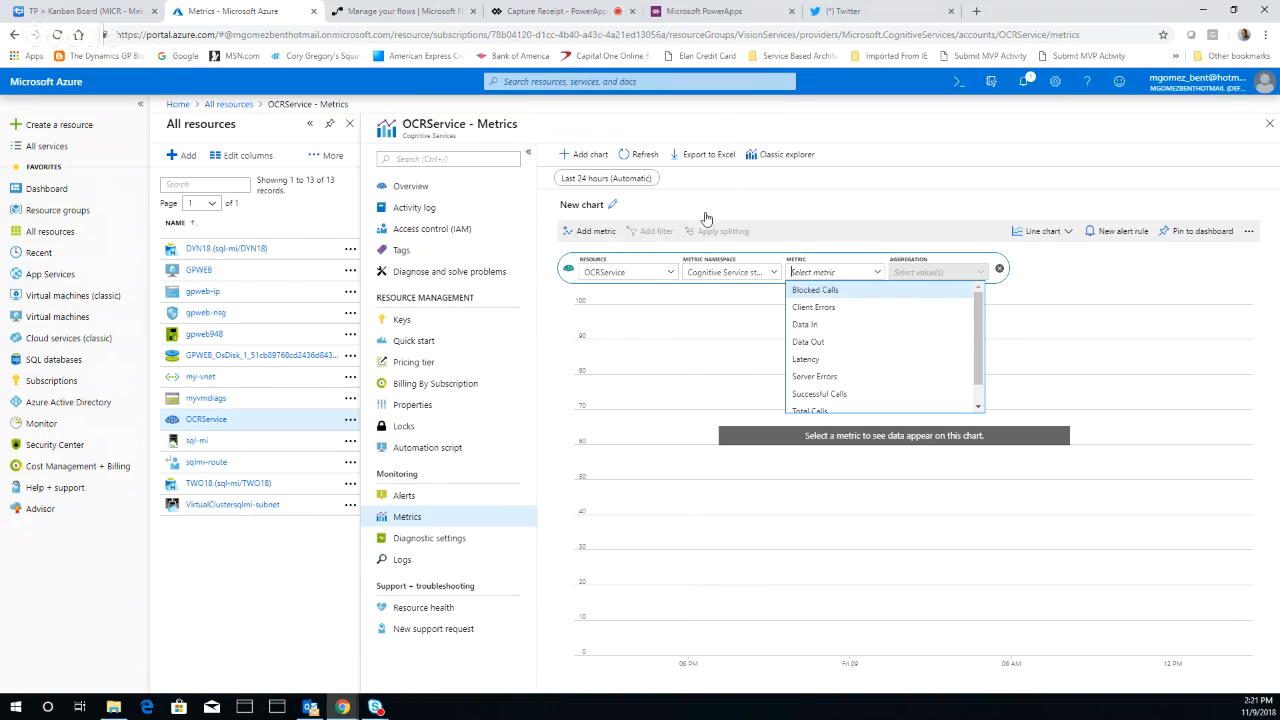
# Switch to Microsoft Flow and create a new blank flow with the OneDrive trigger "When a file is created"
pyautogui.click(406, 13)
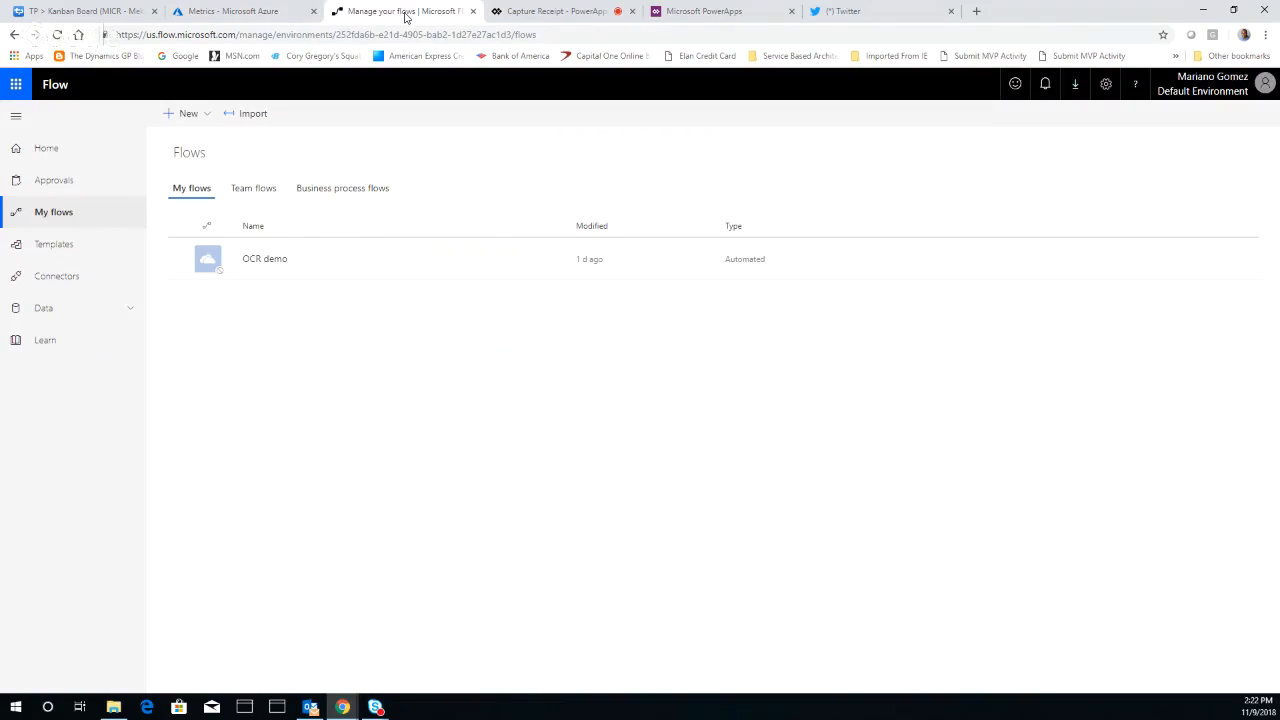
pyautogui.click(187, 116)
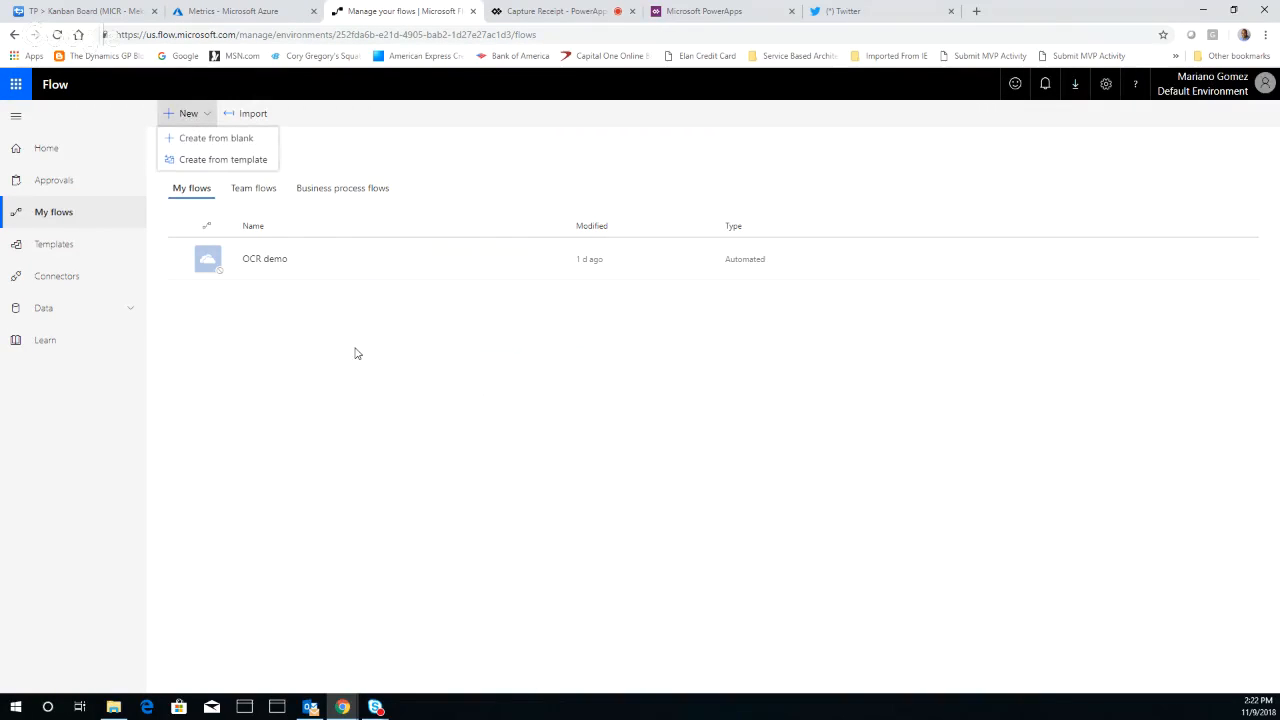
pyautogui.click(230, 138)
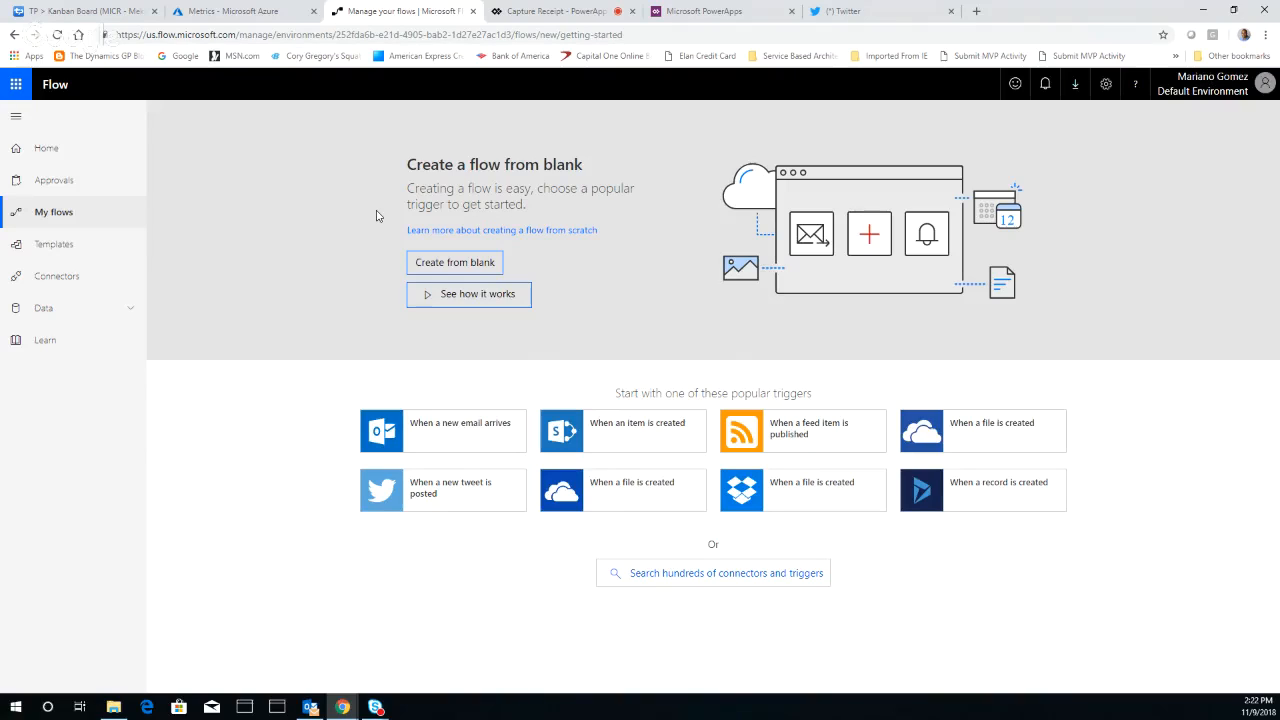
pyautogui.click(631, 488)
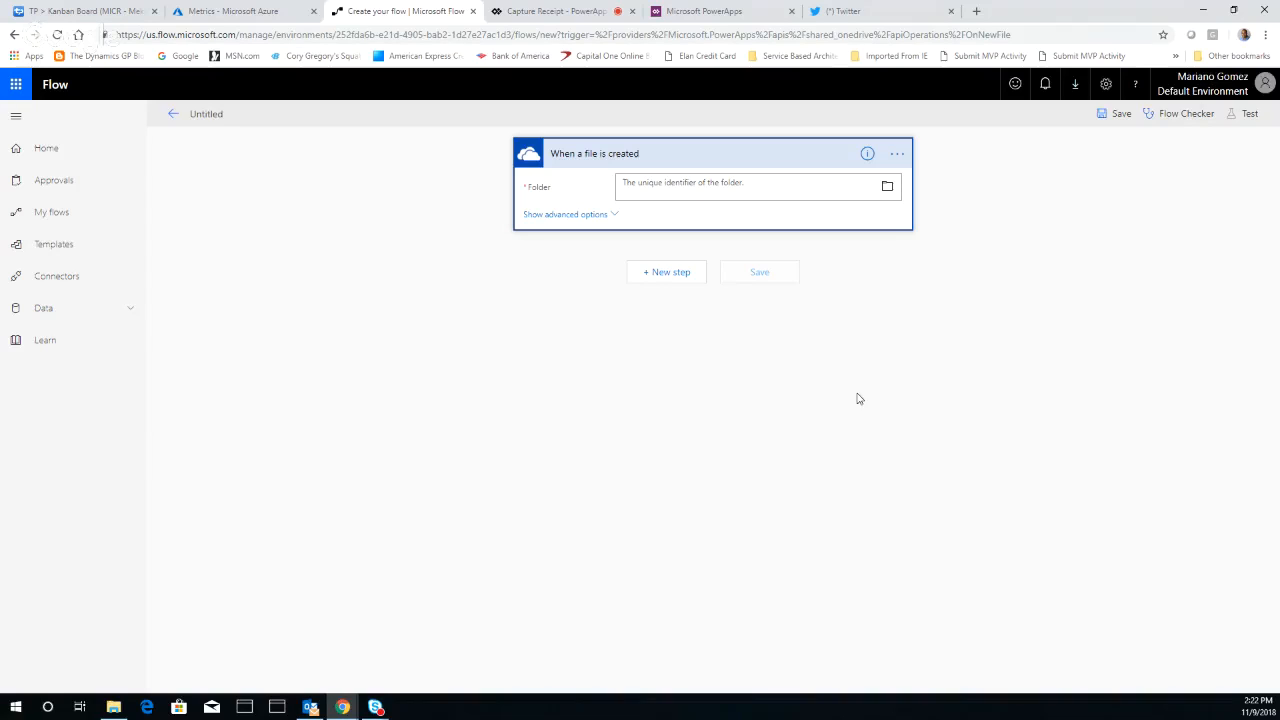
# Set the trigger's folder to /Receipts in OneDrive and show its advanced options
pyautogui.click(887, 190)
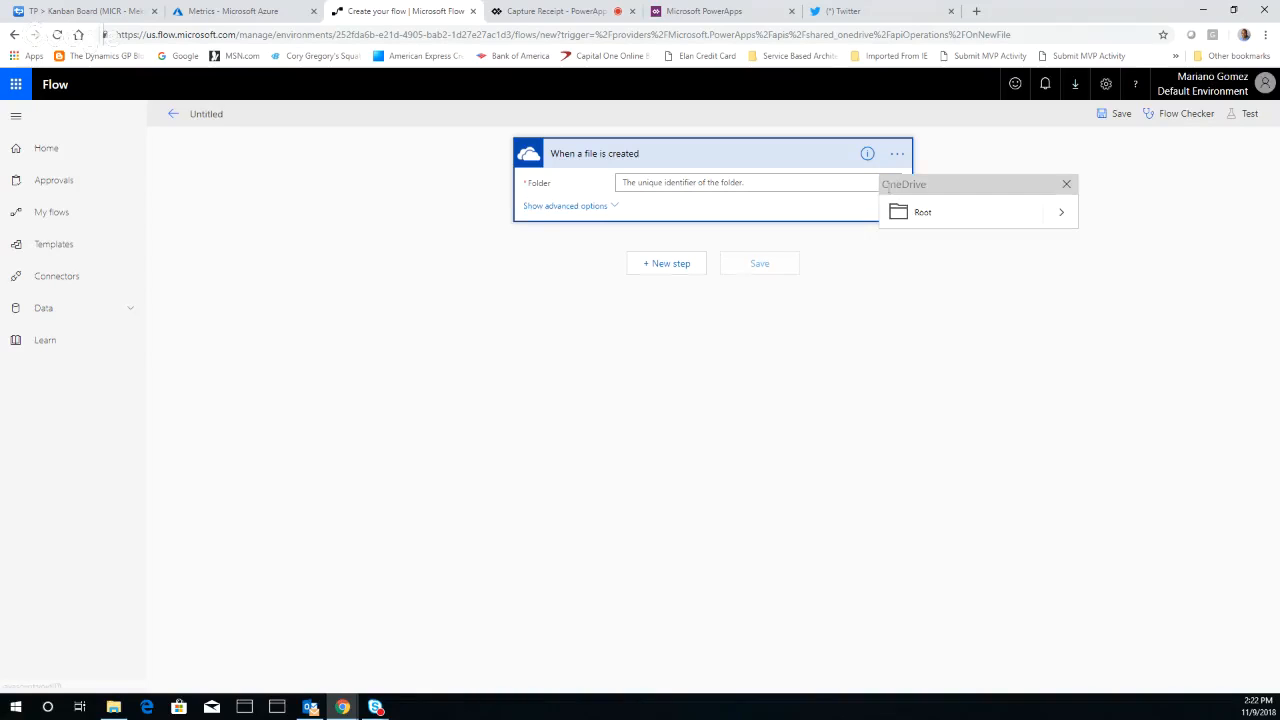
pyautogui.click(1022, 218)
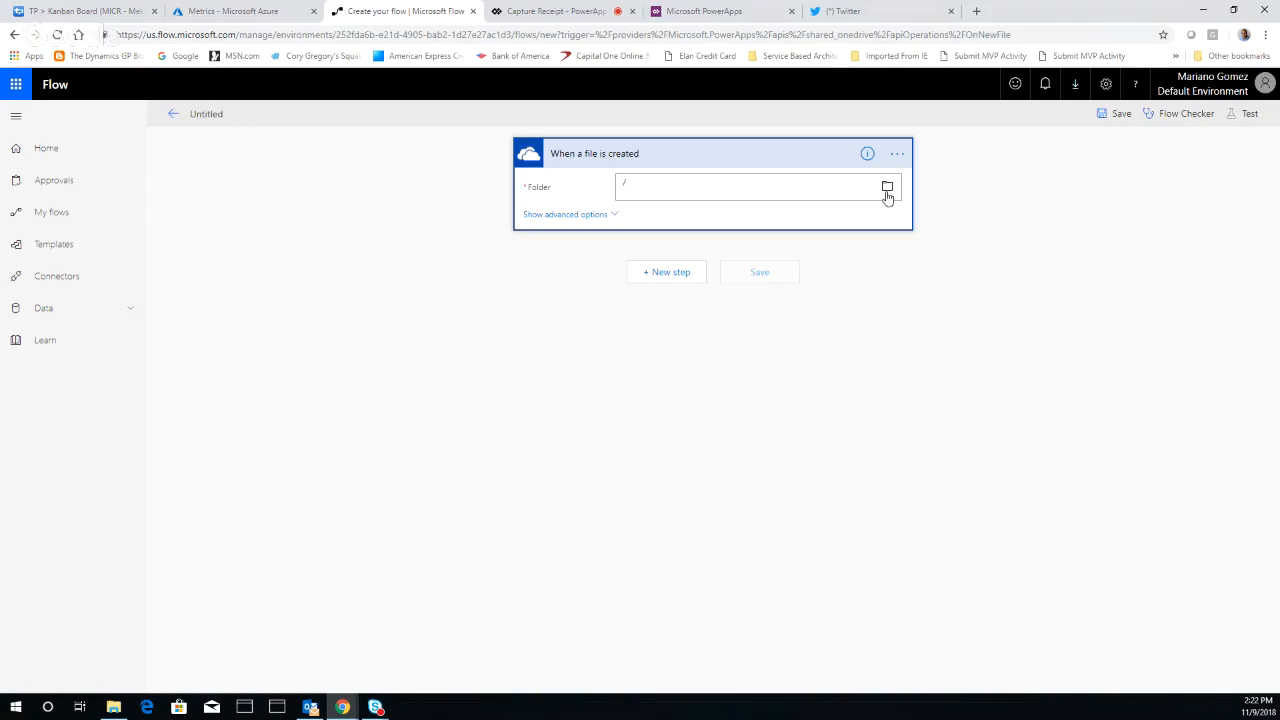
pyautogui.click(887, 190)
pyautogui.click(1061, 213)
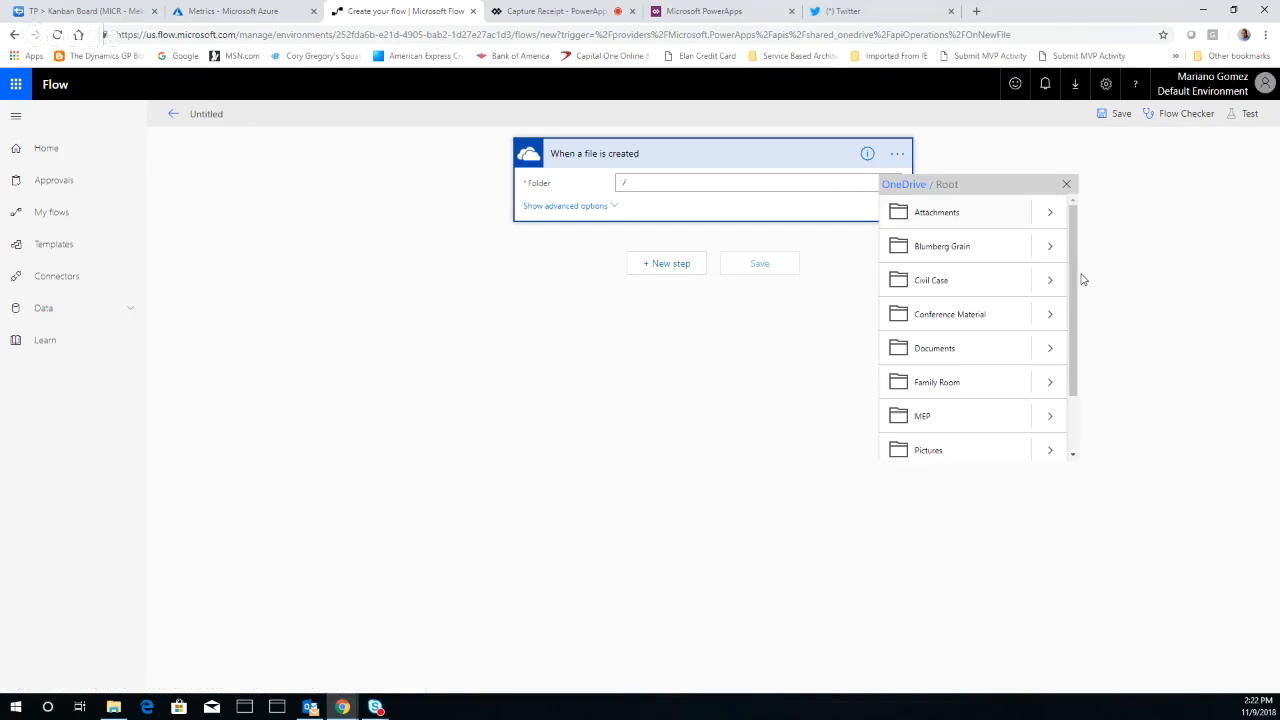
pyautogui.scroll(-2, 1075, 392)
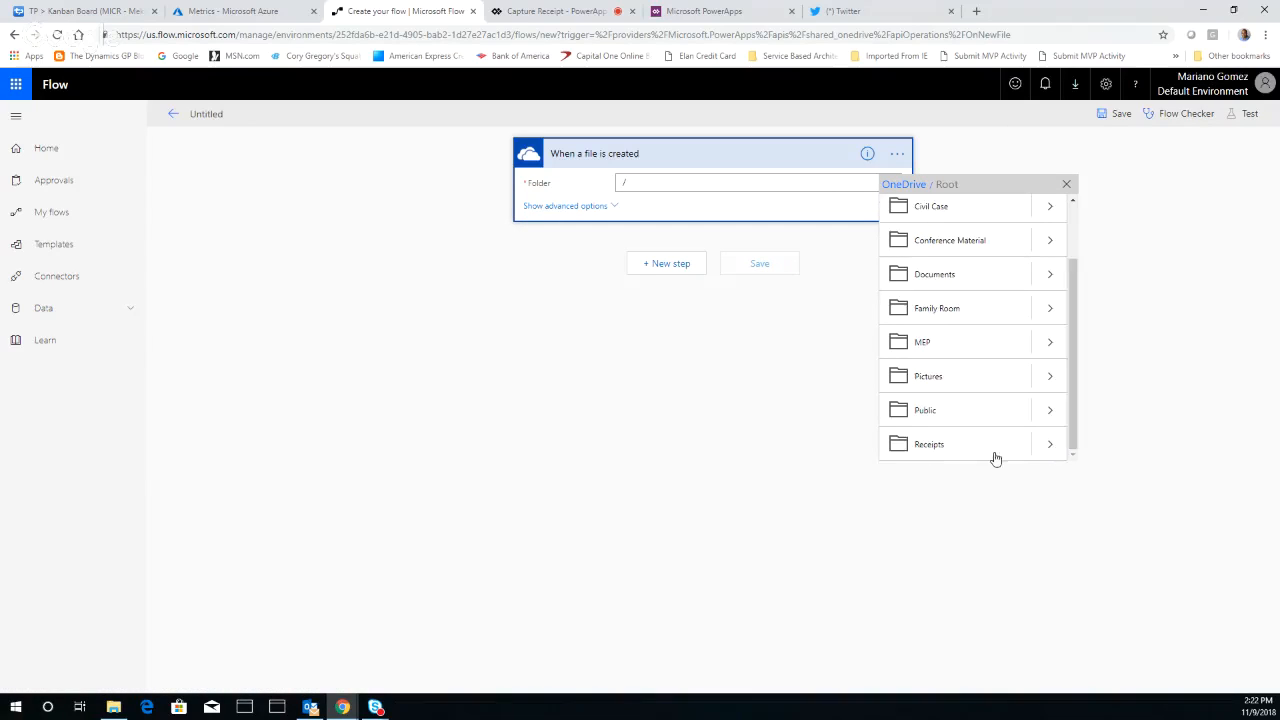
pyautogui.click(934, 450)
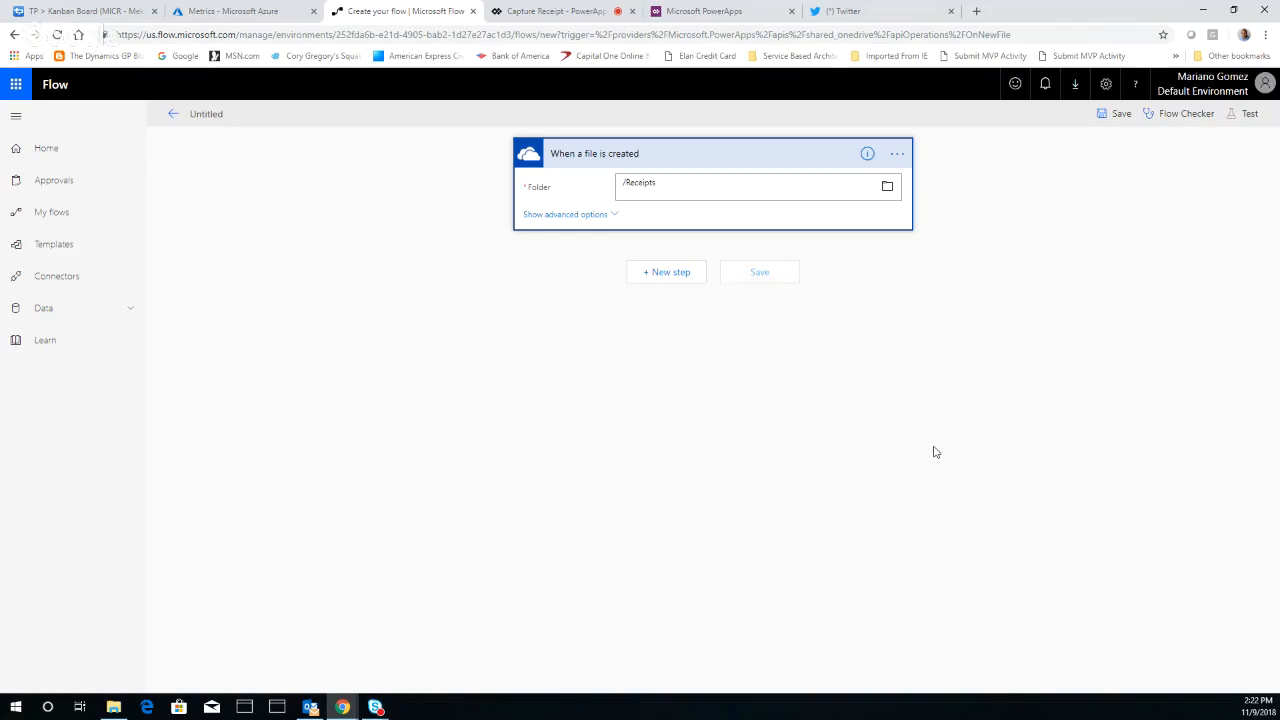
pyautogui.click(602, 215)
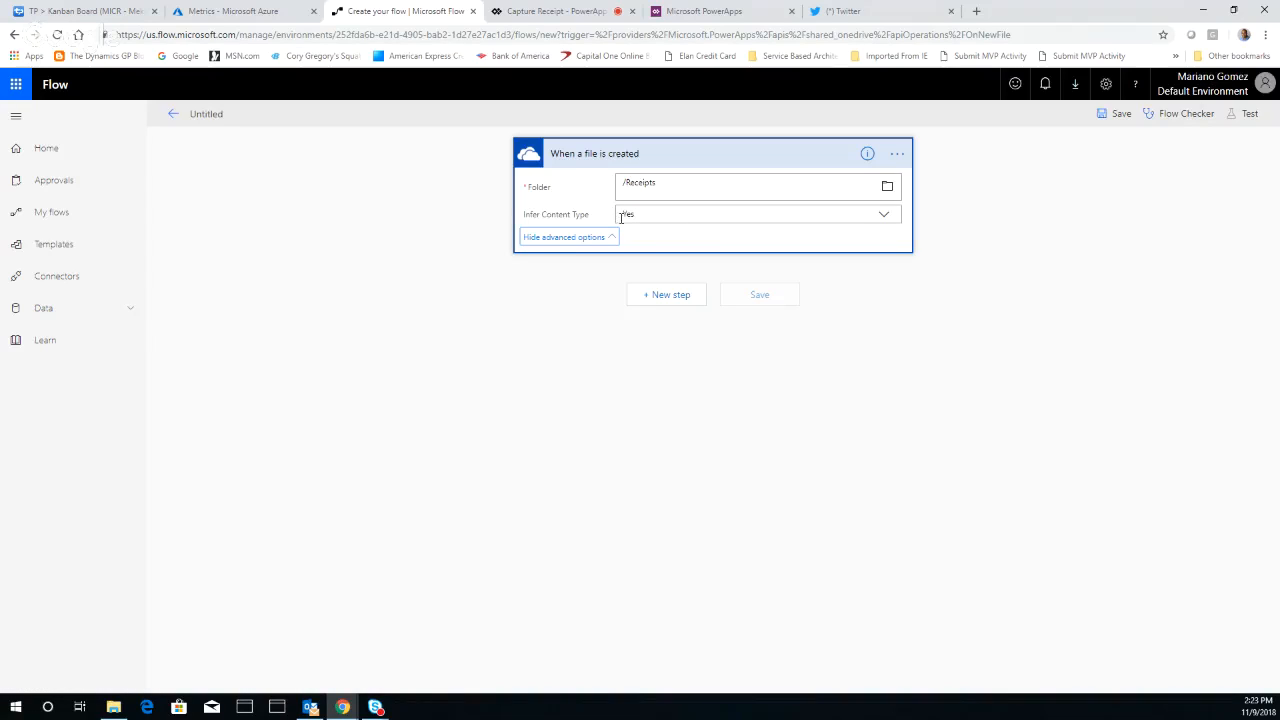
# Search actions for "Azure Cognit" and add the Computer Vision API action Optical Character Recognition (OCR) to Text below the trigger
pyautogui.click(672, 295)
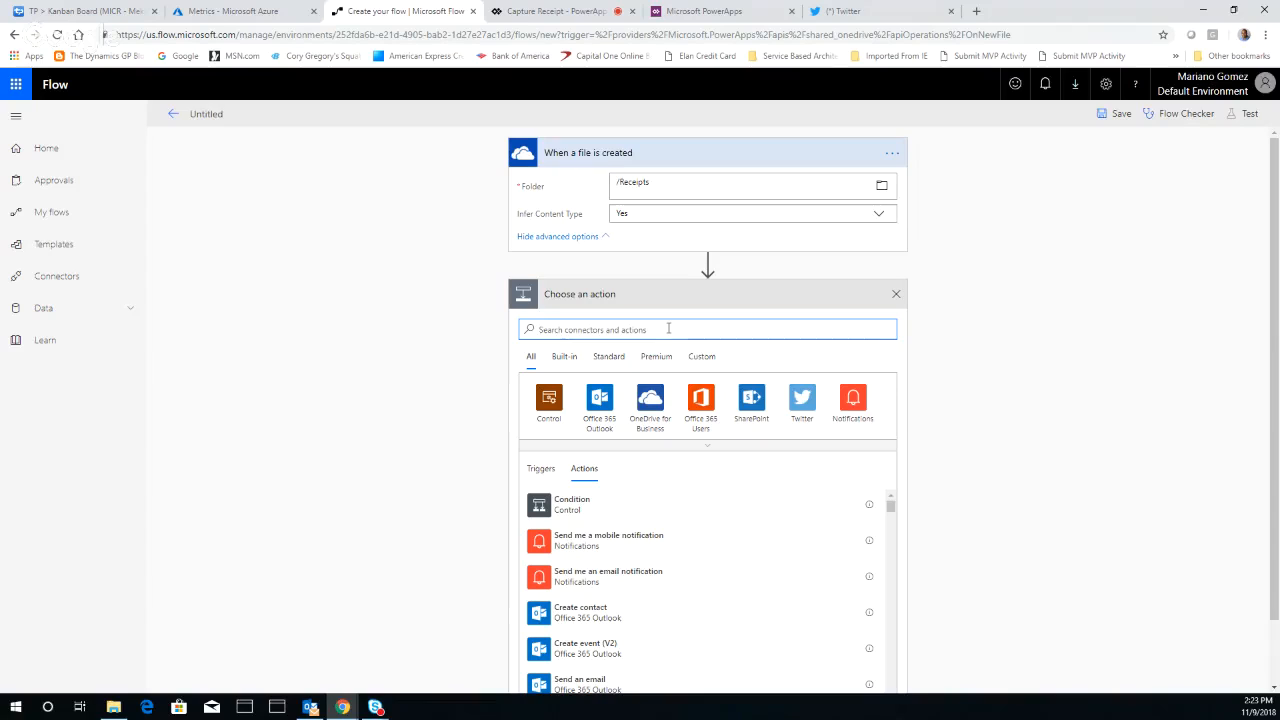
pyautogui.write('Azure')
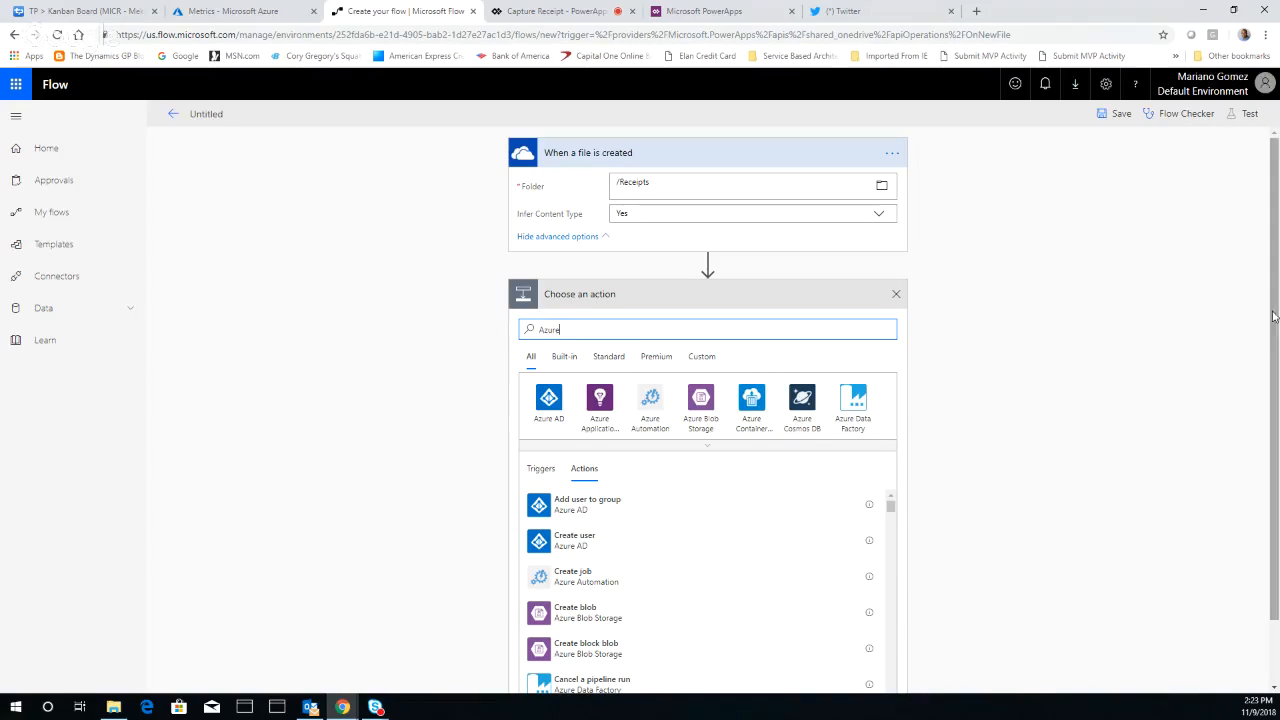
pyautogui.scroll(-1, 1273, 316)
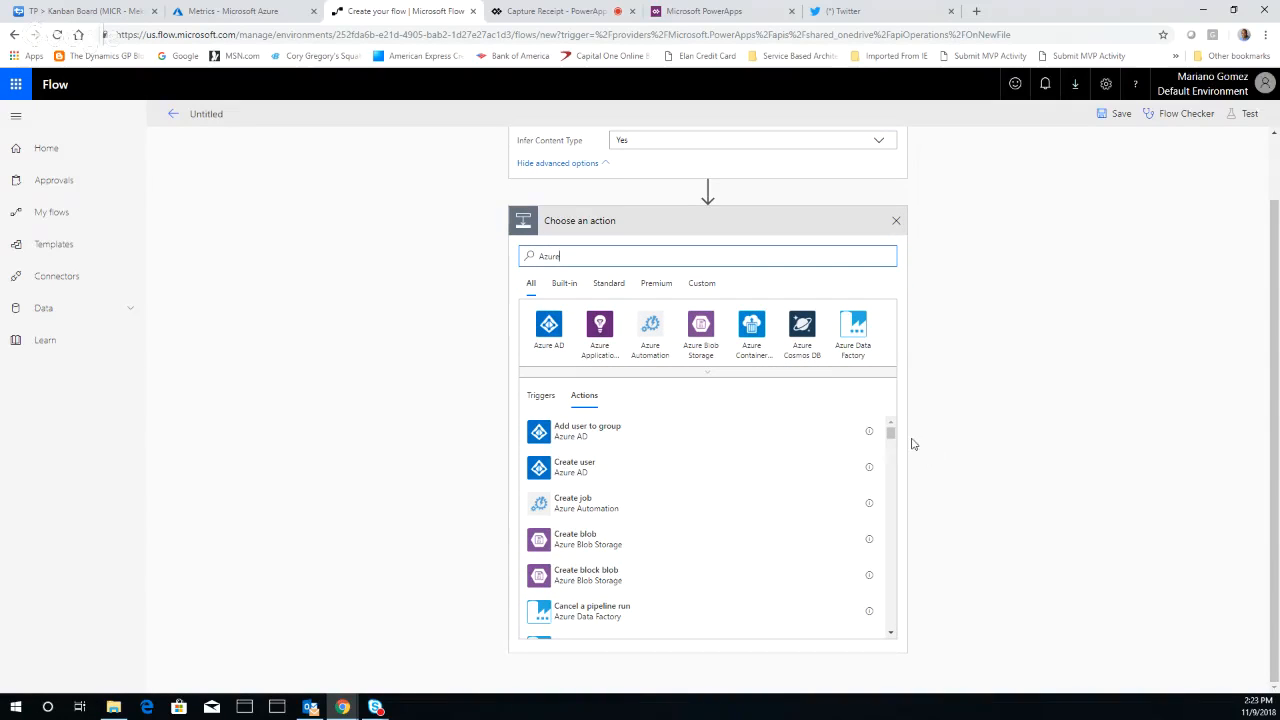
pyautogui.scroll(-3, 891, 450)
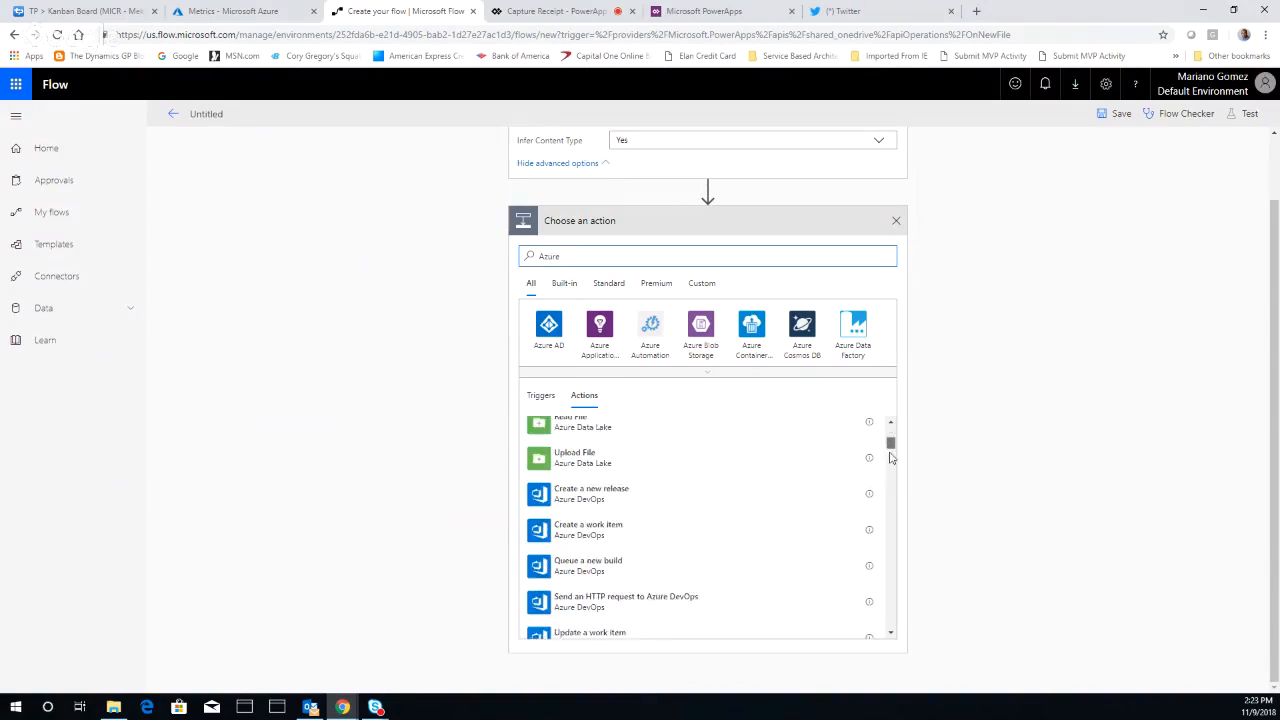
pyautogui.scroll(-5, 891, 457)
pyautogui.moveTo(891, 460); pyautogui.dragTo(888, 583)
pyautogui.write('C')
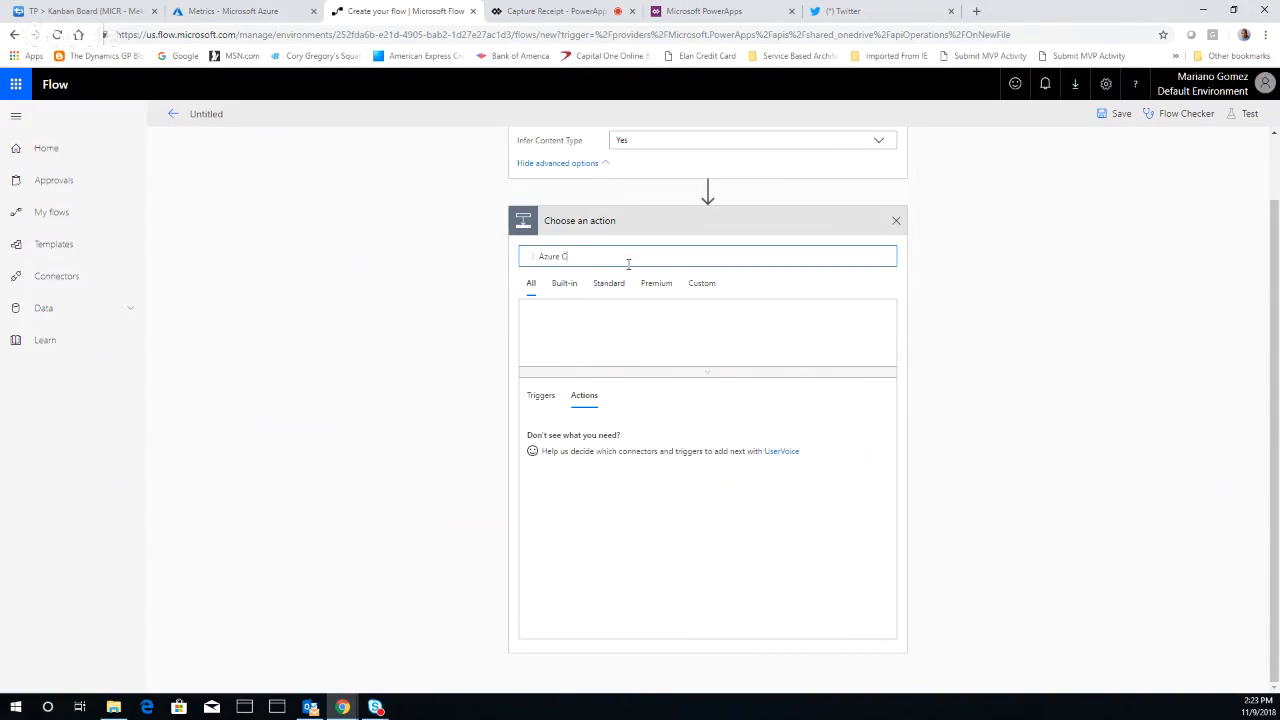
pyautogui.write('ognit')
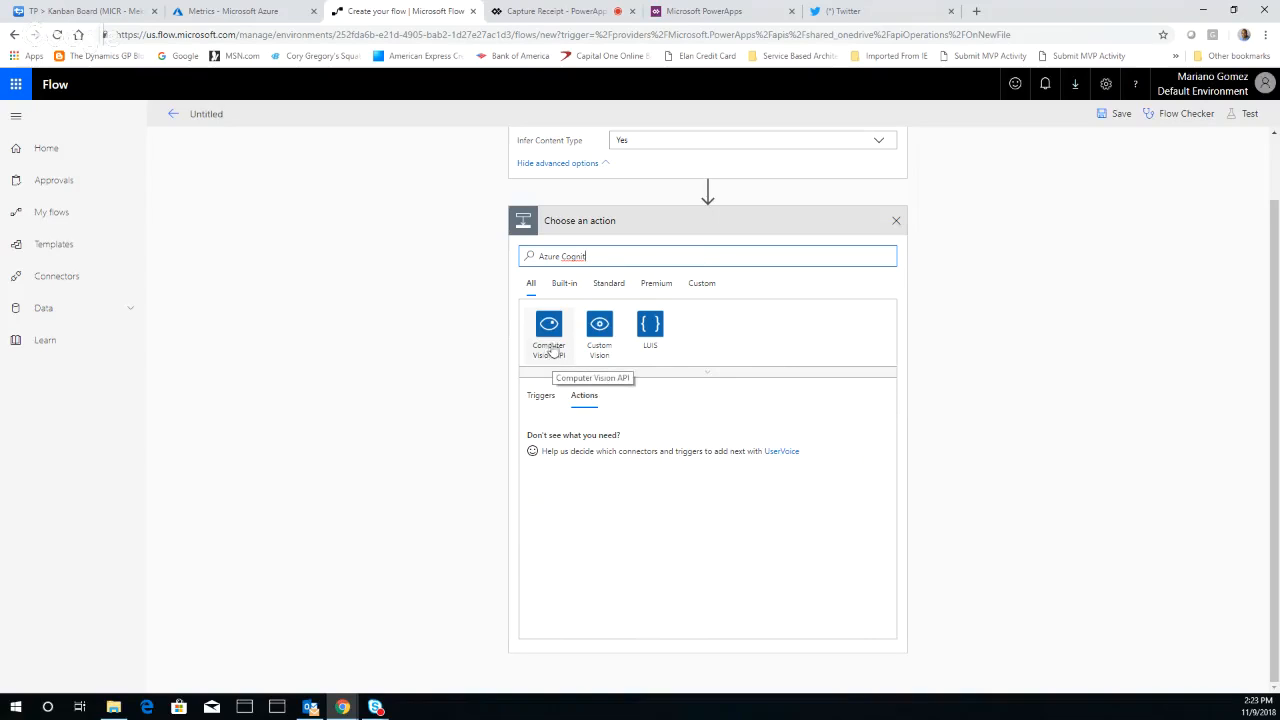
pyautogui.click(549, 330)
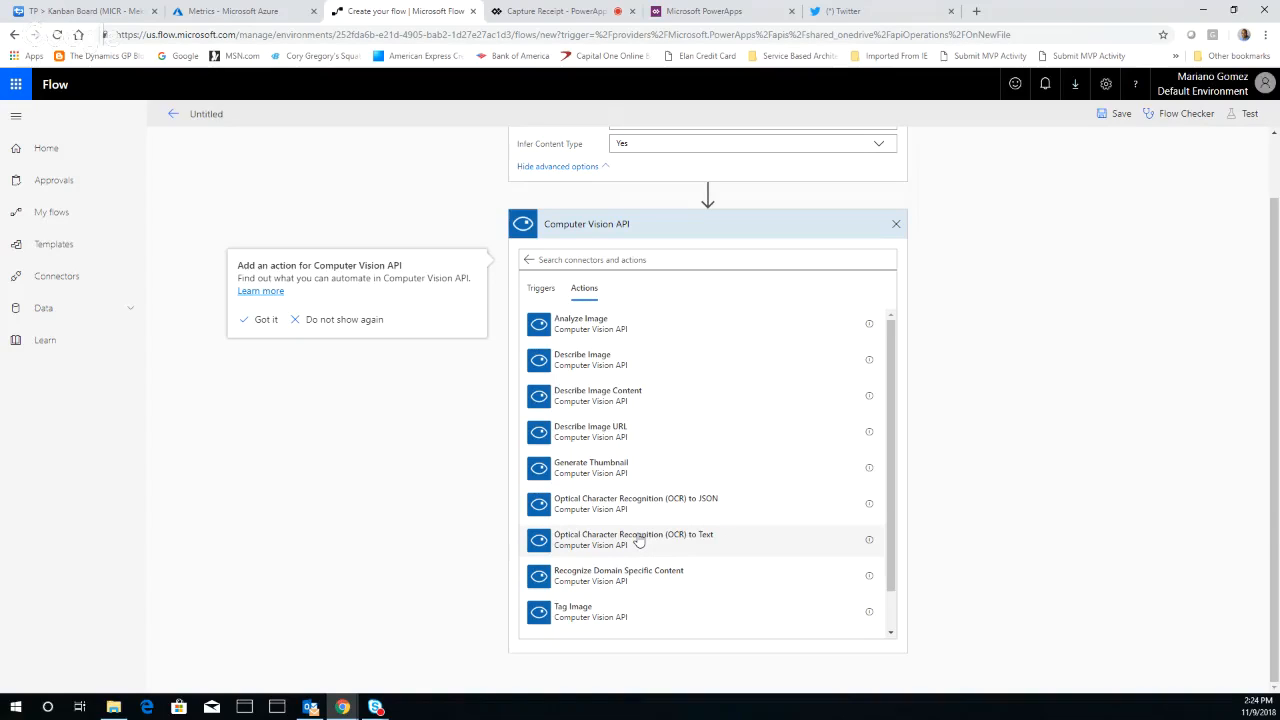
pyautogui.click(672, 541)
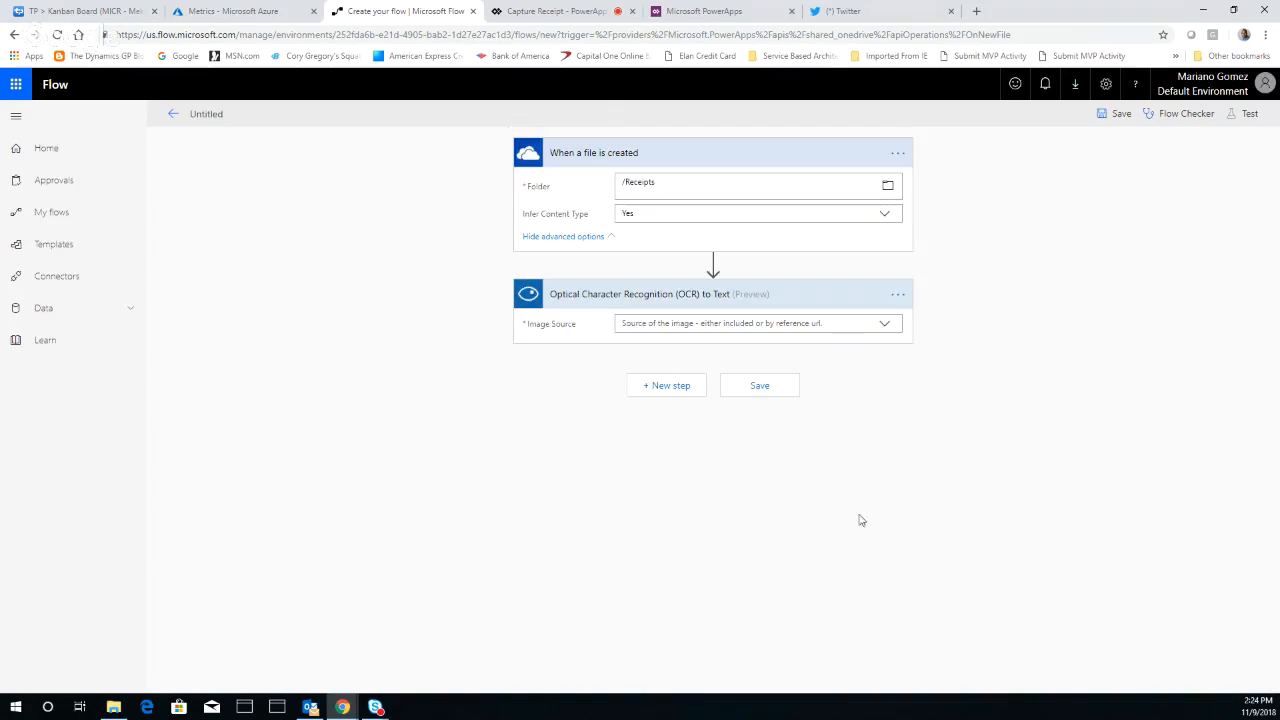
# Set the OCR to Text action's image source to Image Content and supply the trigger's File content as the image
pyautogui.click(886, 325)
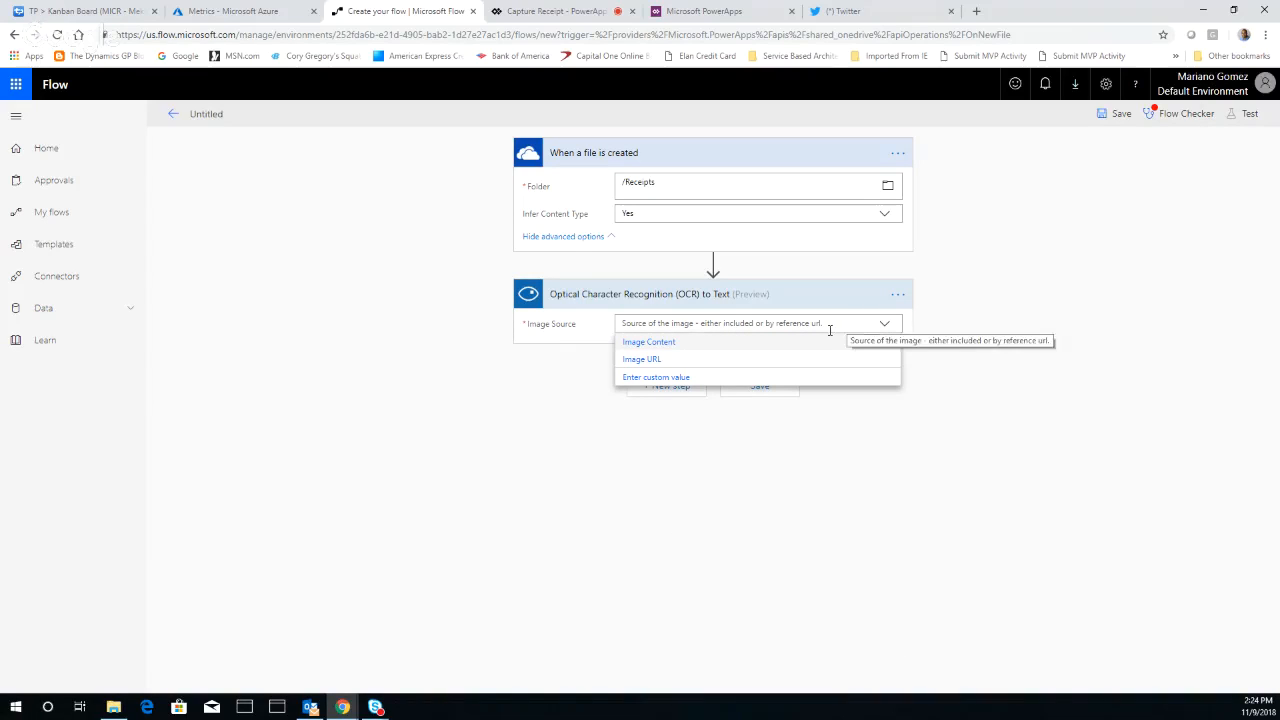
pyautogui.click(660, 345)
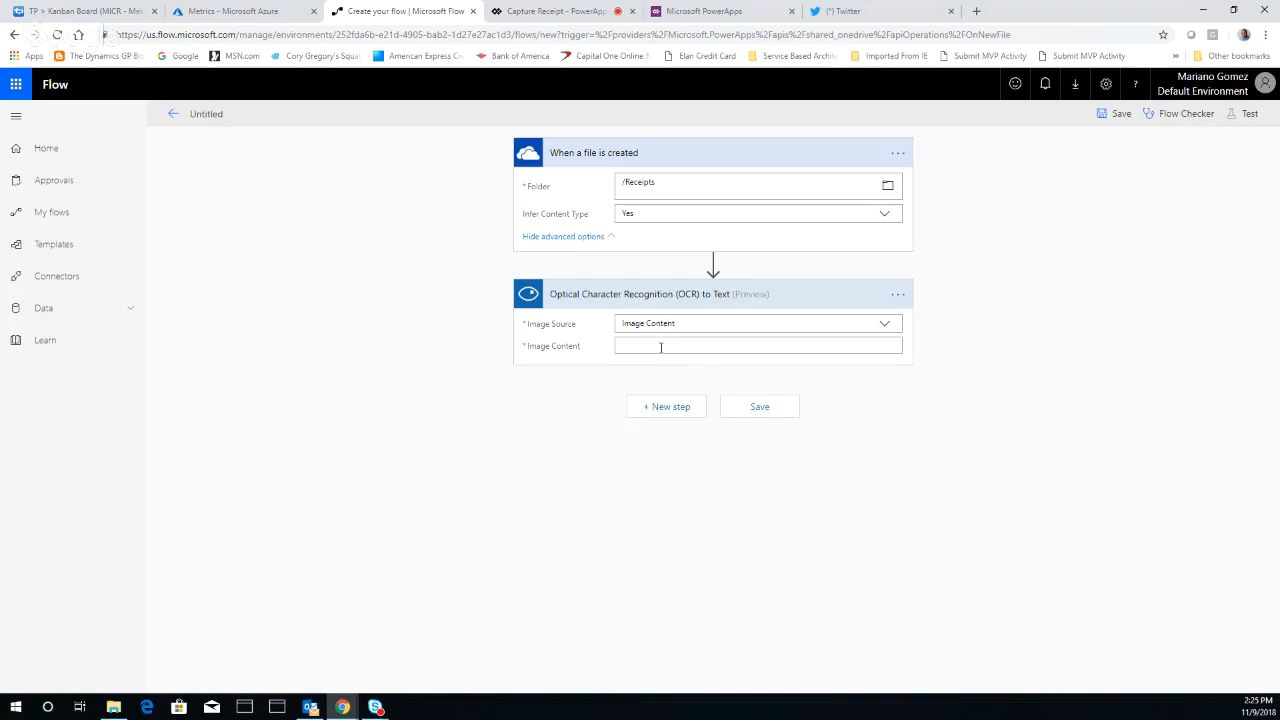
pyautogui.click(662, 346)
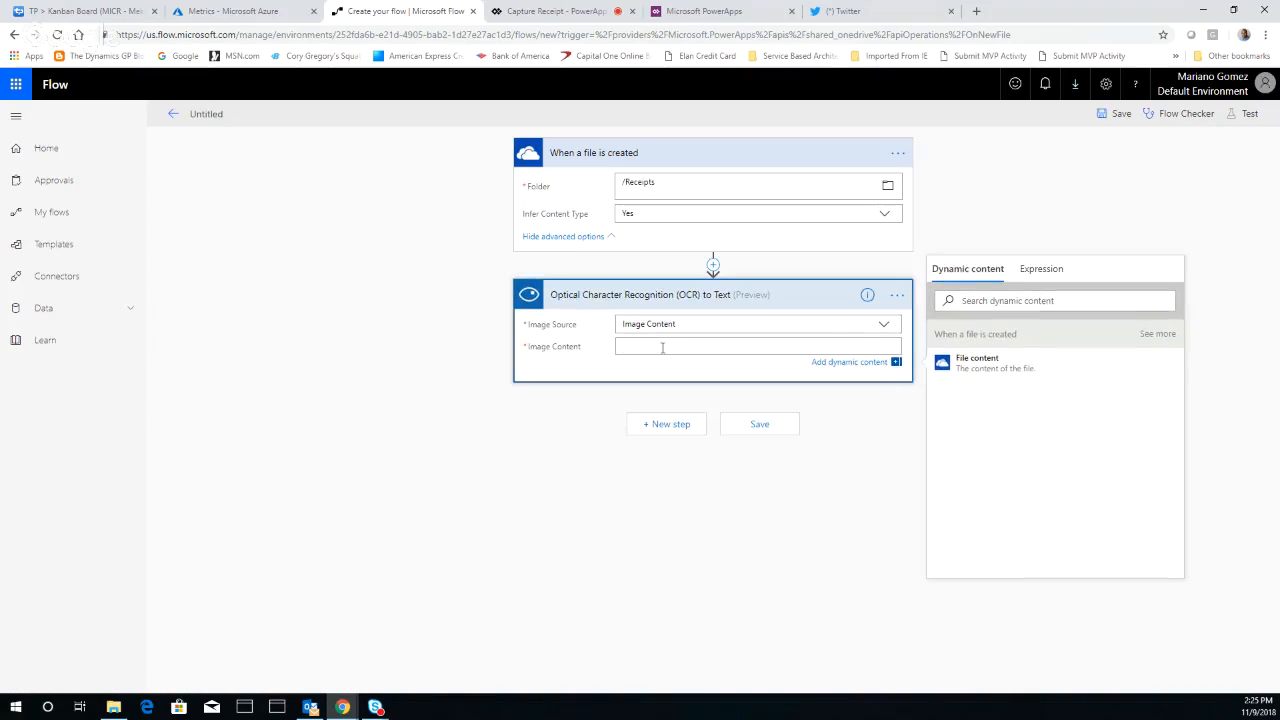
pyautogui.click(979, 366)
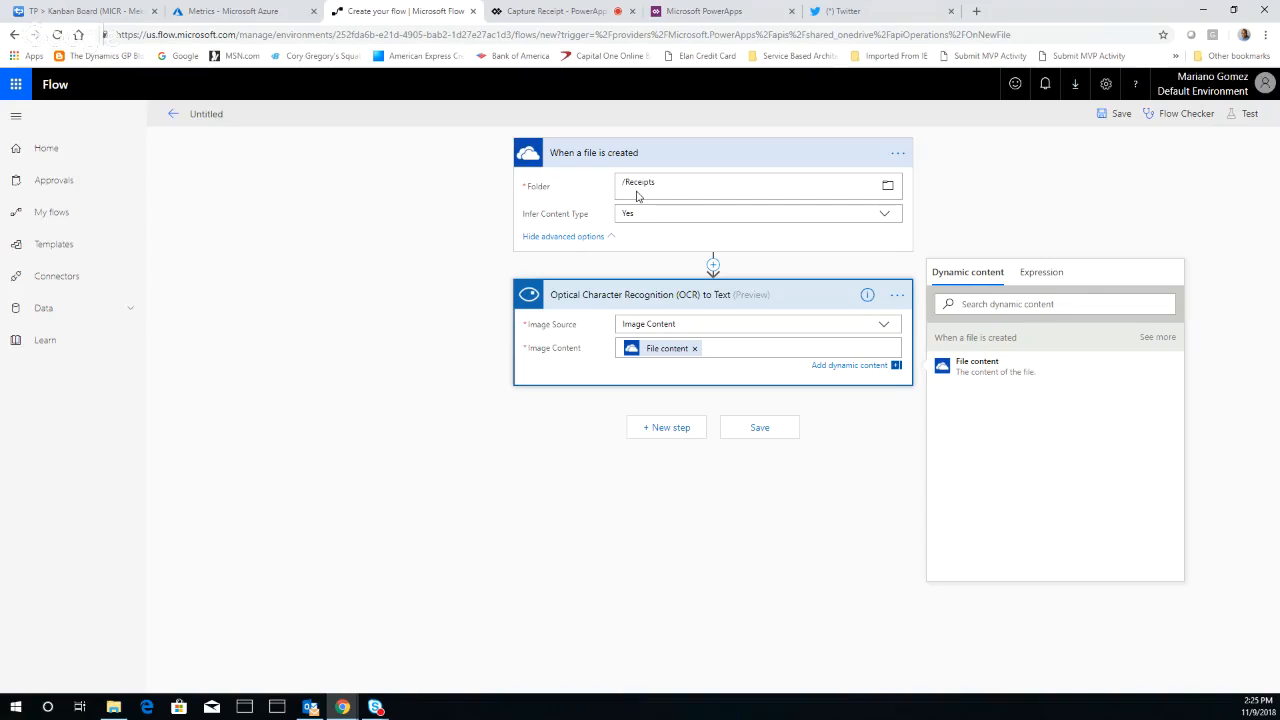
# Add the Office 365 Outlook action Send an email below the OCR action
pyautogui.click(682, 431)
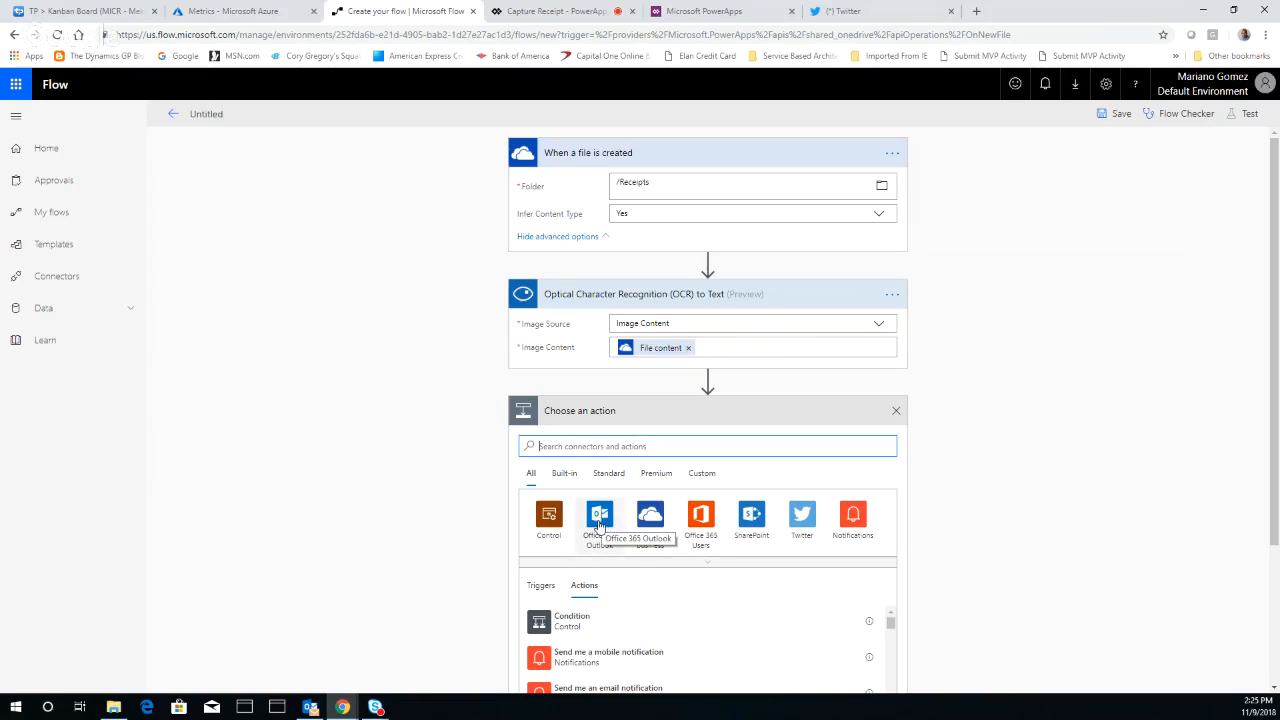
pyautogui.click(602, 520)
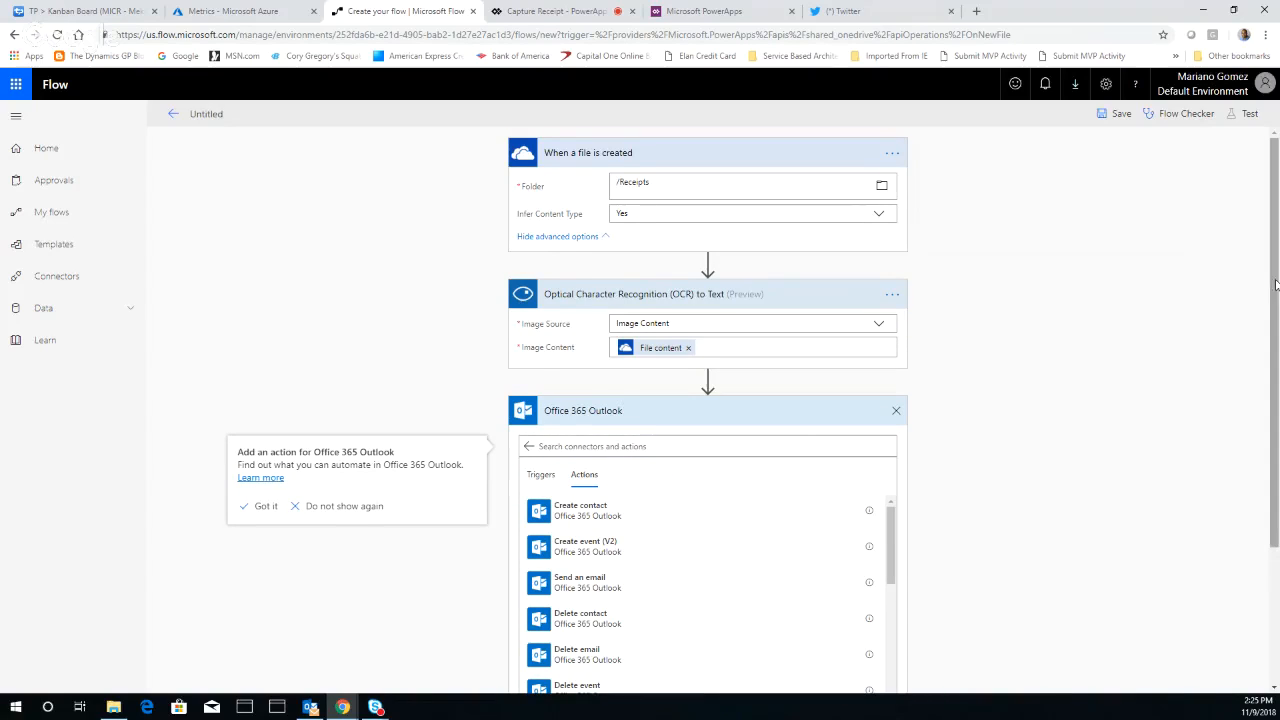
pyautogui.moveTo(1275, 285); pyautogui.dragTo(1275, 390)
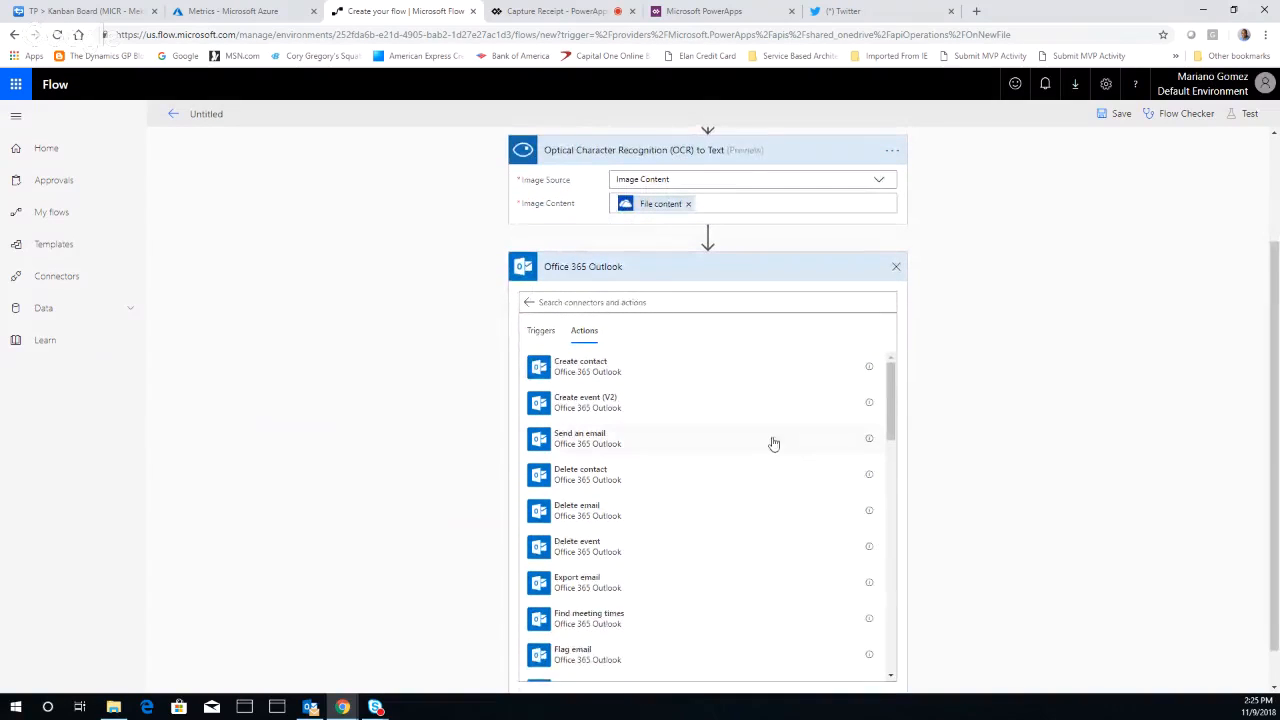
pyautogui.click(580, 443)
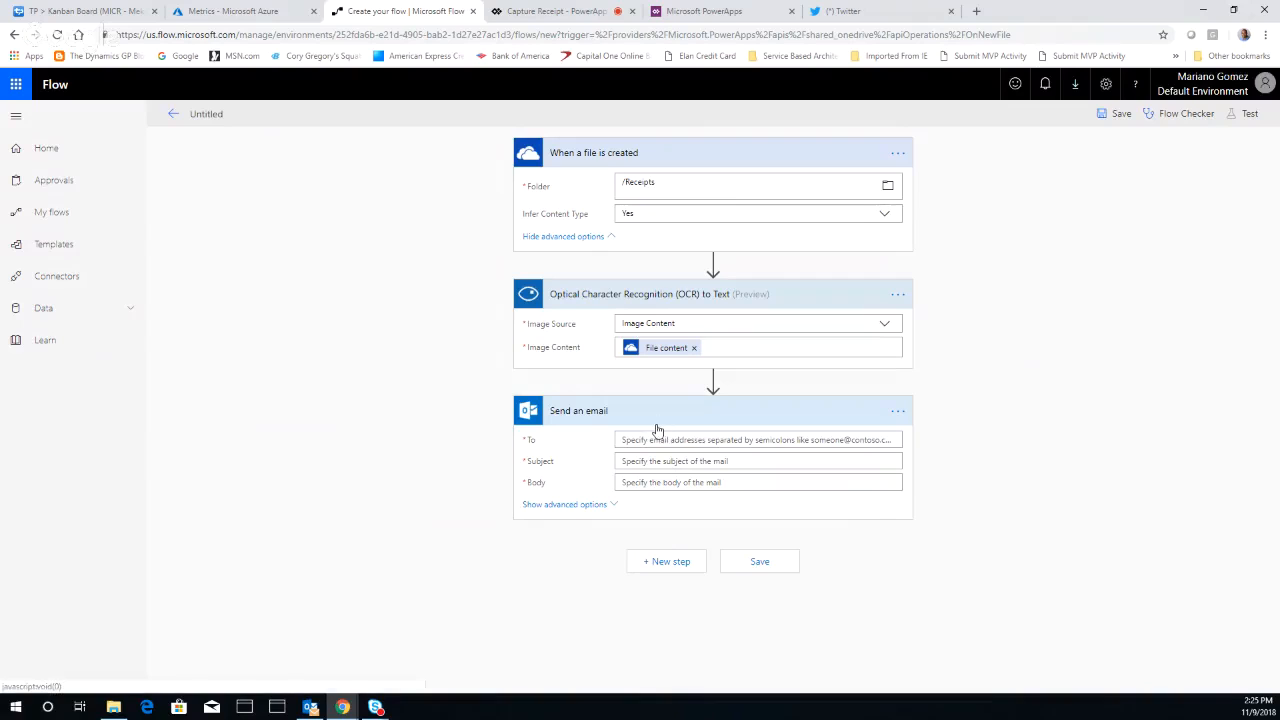
# Enter the recipient's e-mail address in the Send an email action
pyautogui.click(659, 440)
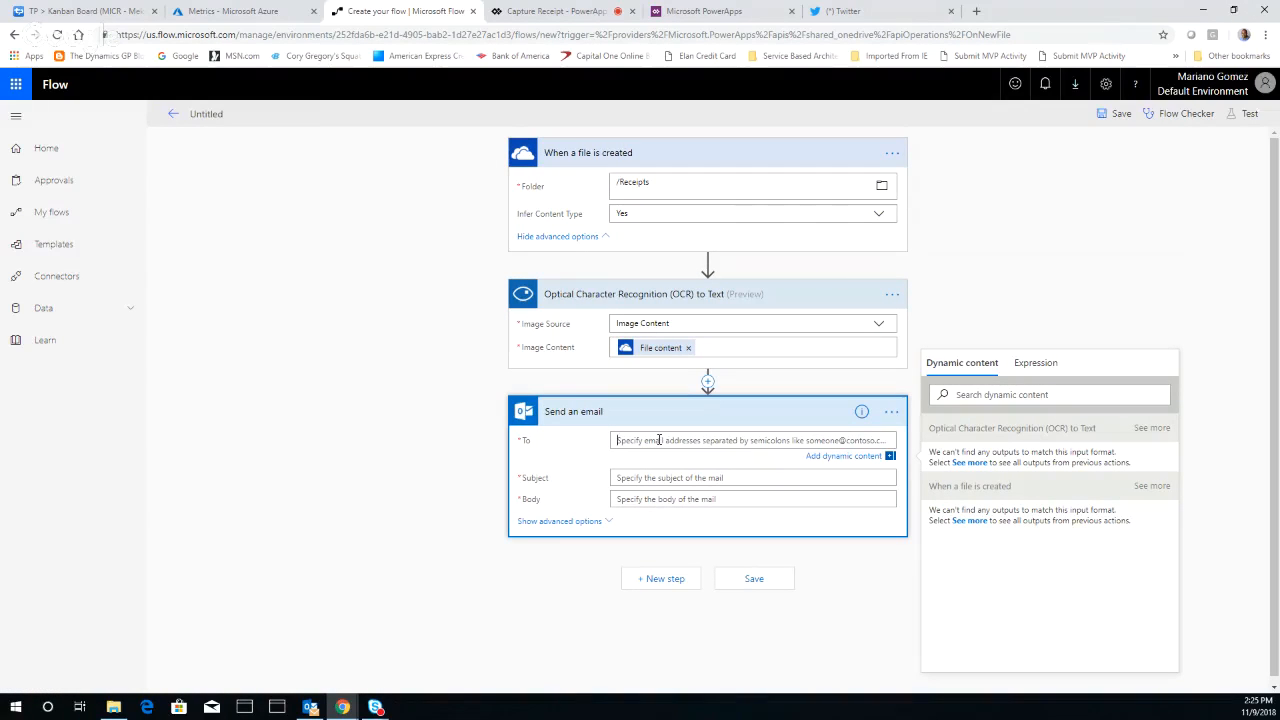
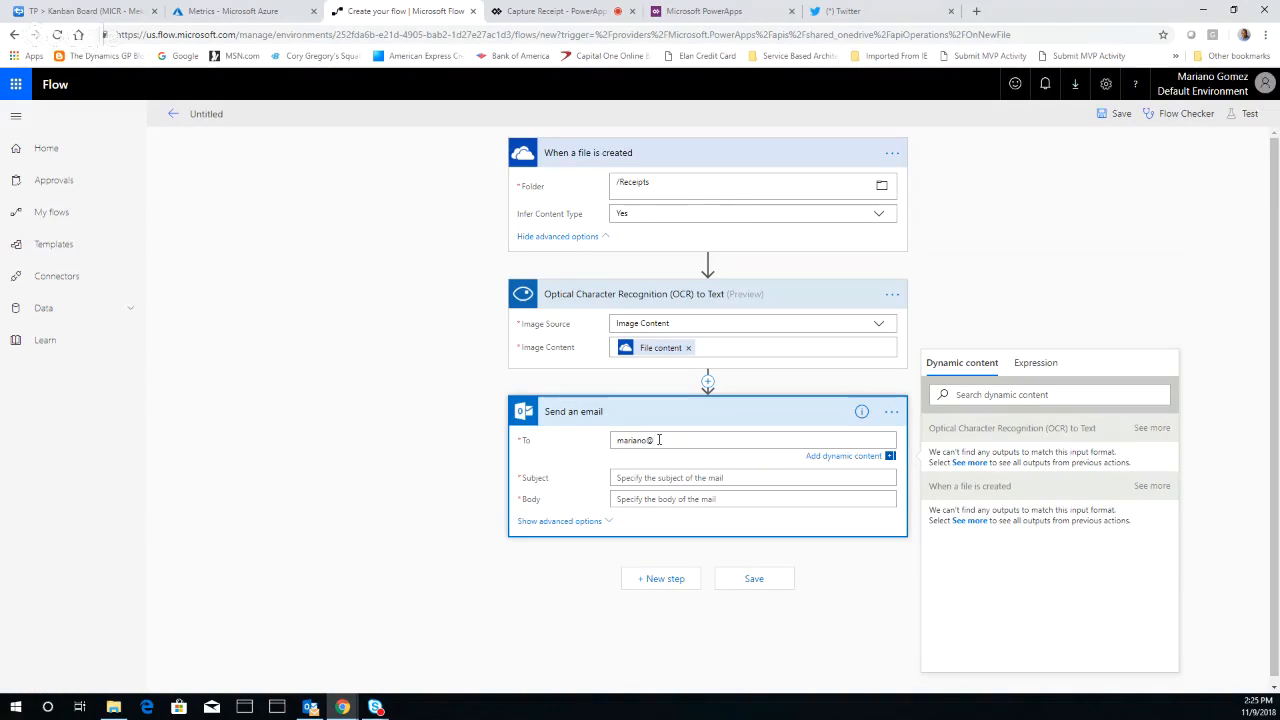
# Set the email subject to "Analysis for [File name] completed!" using the dynamic File name, and the body to Detected Text
pyautogui.click(667, 478)
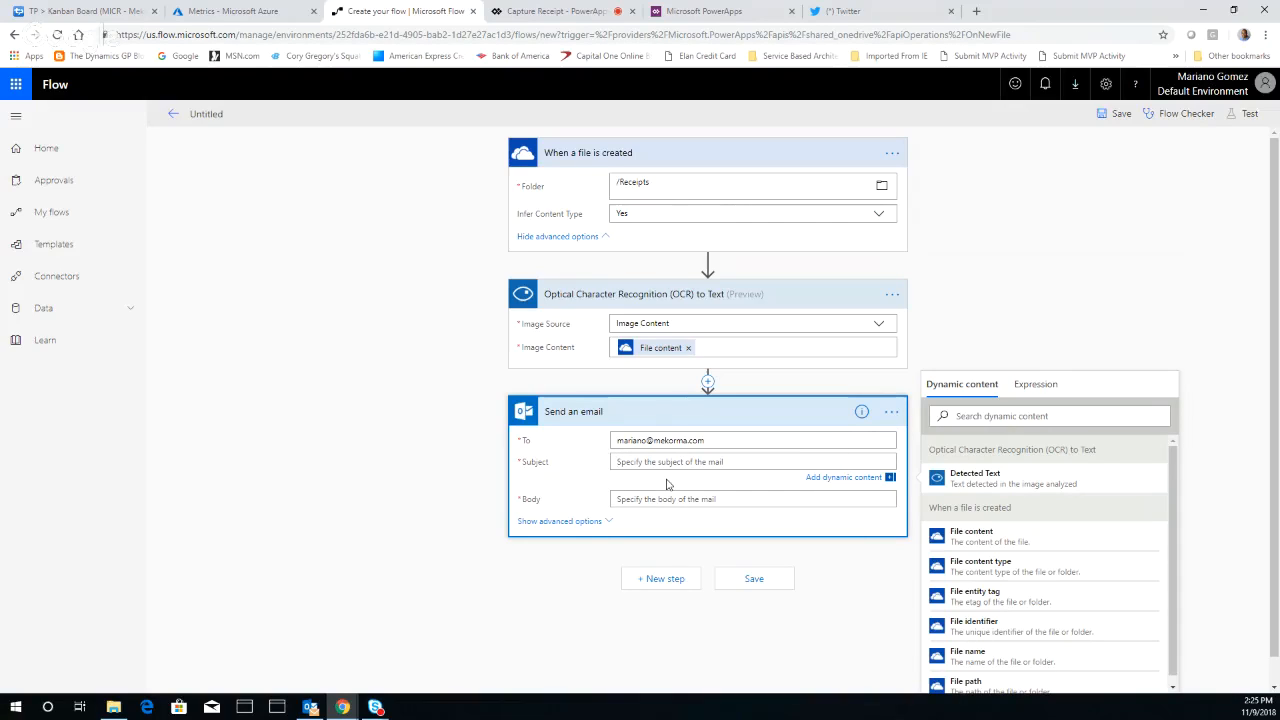
pyautogui.write('Analysis for')
pyautogui.click(968, 541)
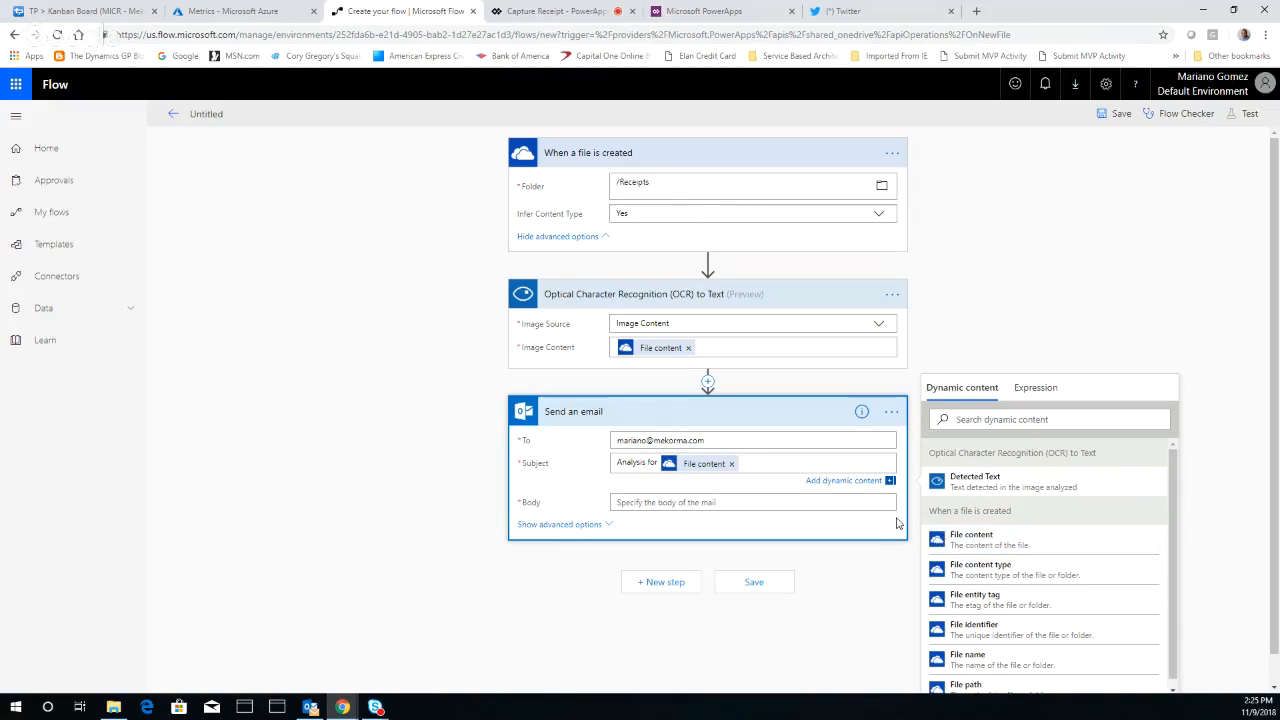
pyautogui.click(731, 465)
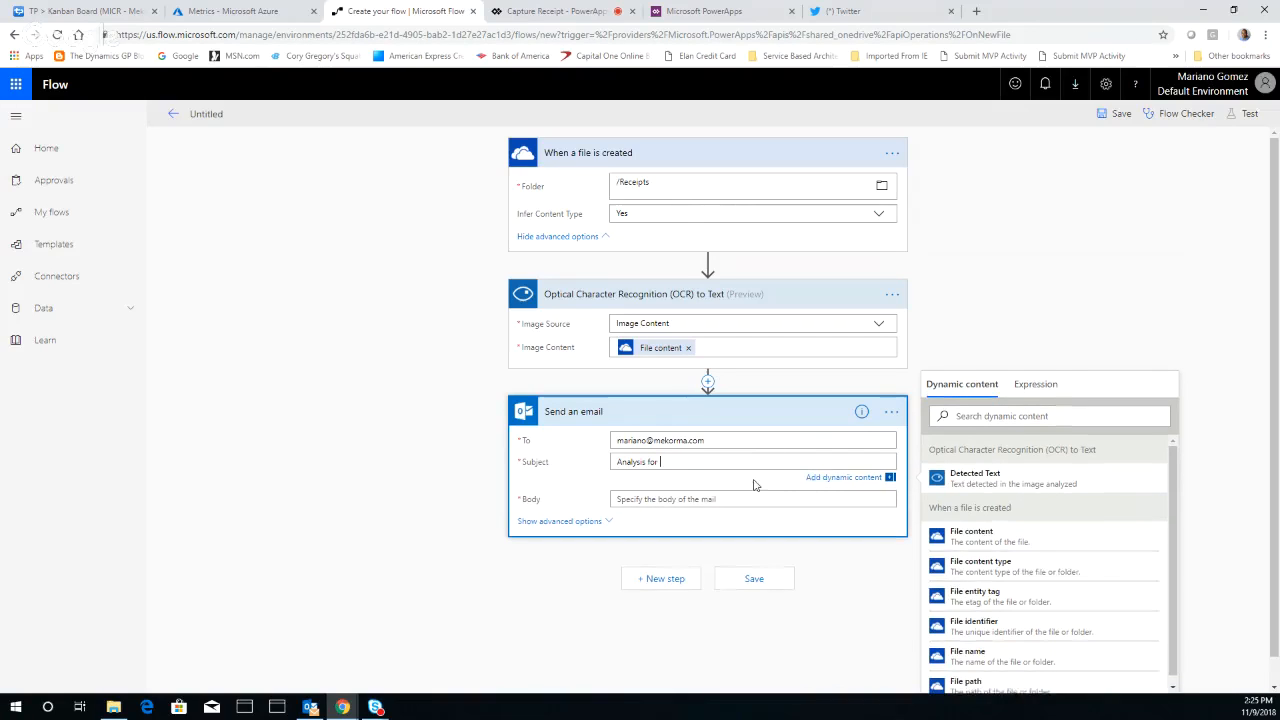
pyautogui.click(980, 660)
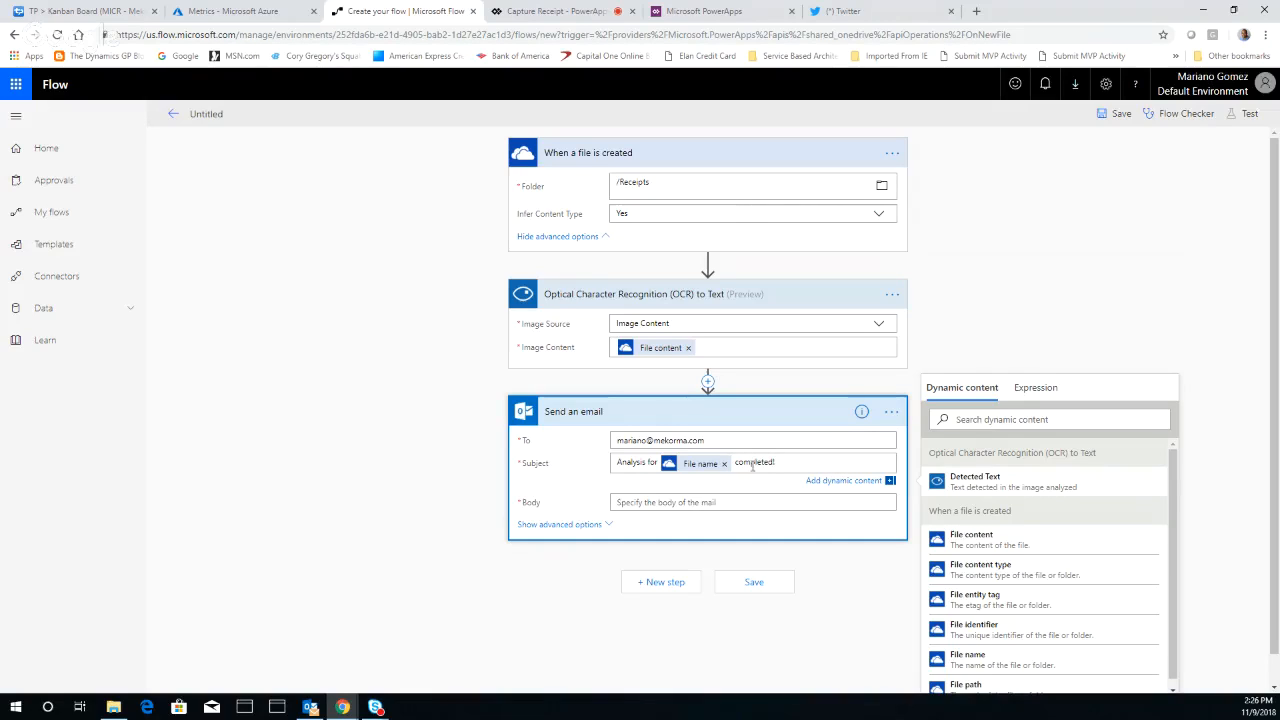
pyautogui.click(715, 502)
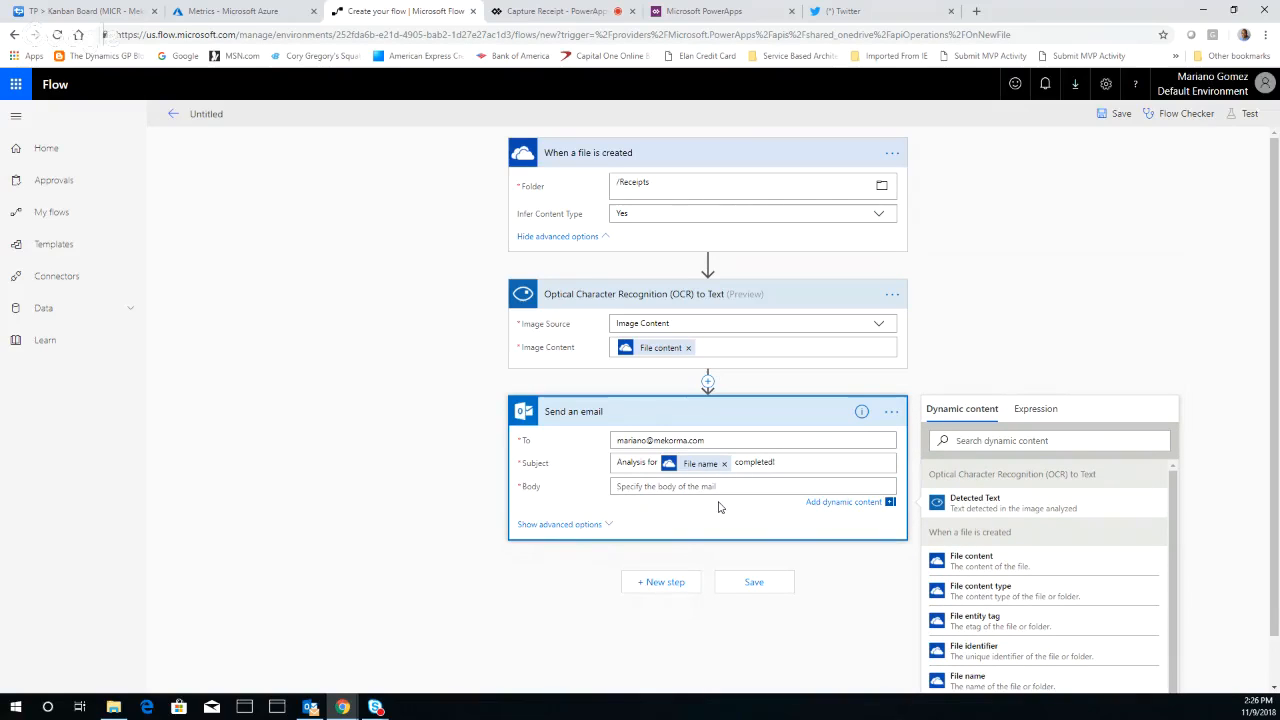
pyautogui.click(975, 510)
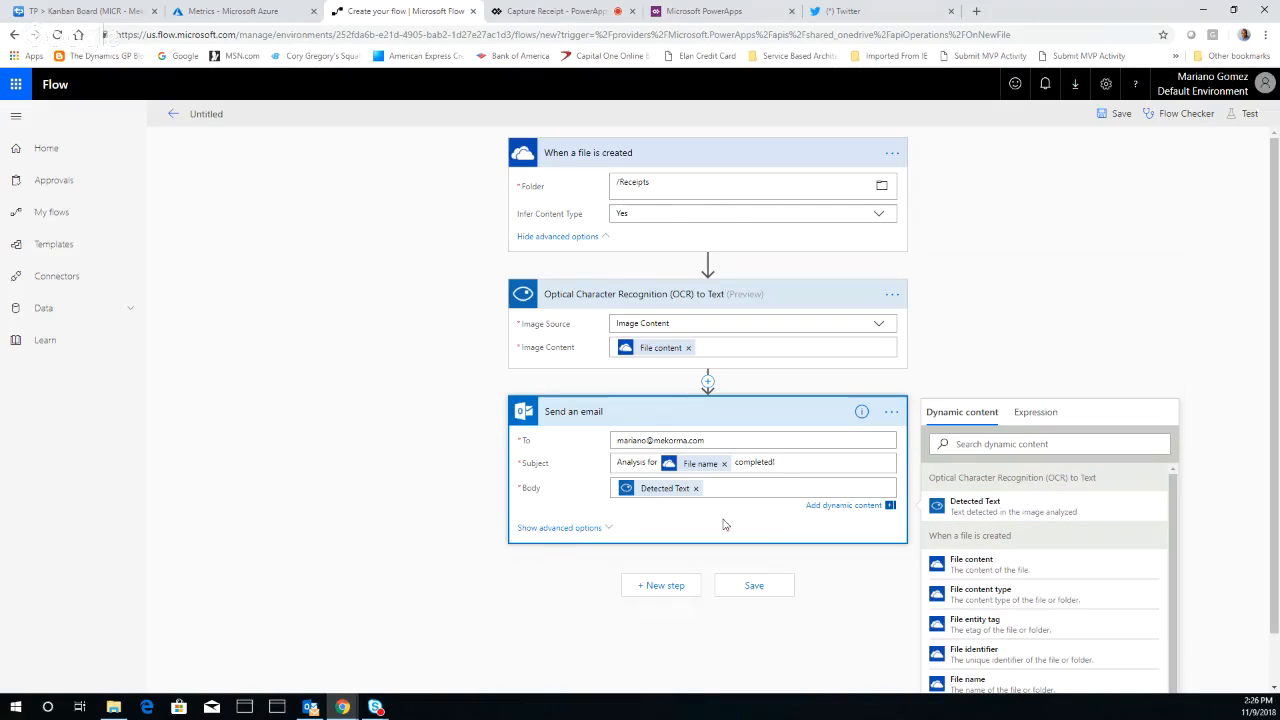
# Show the email action's advanced options and use the dynamic File name for both the first attachment's name and content
pyautogui.click(614, 546)
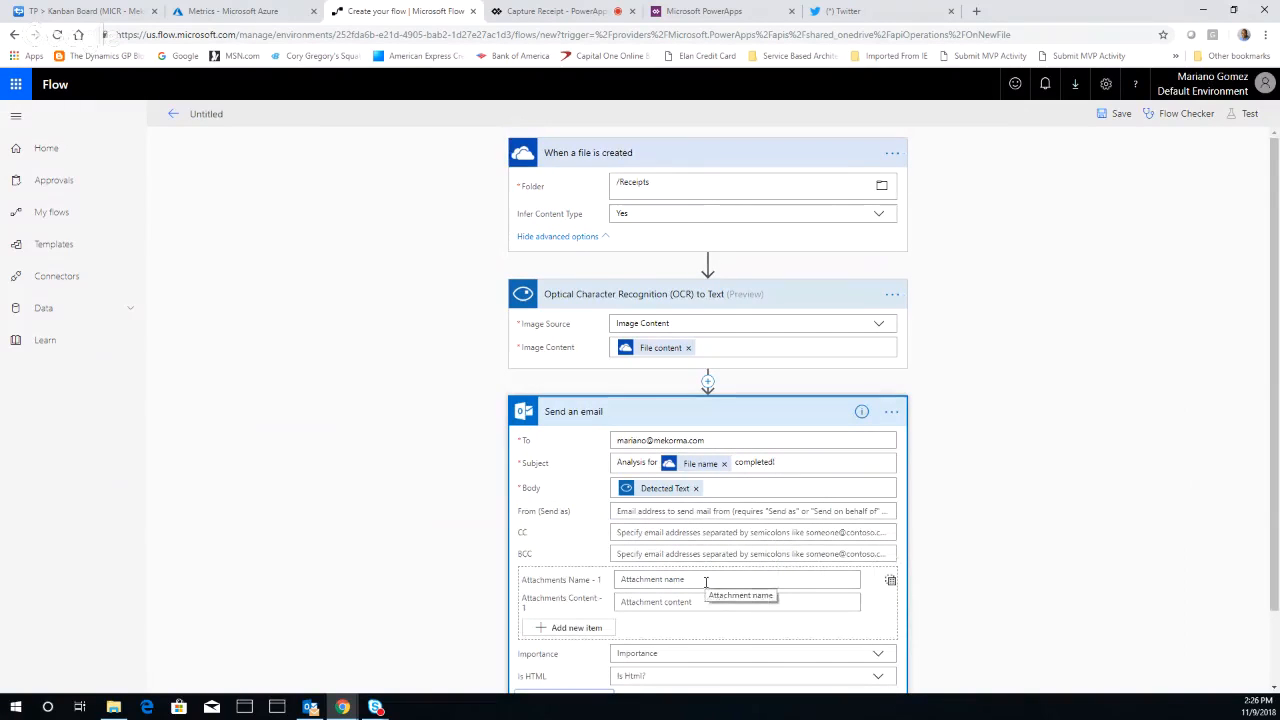
pyautogui.click(705, 580)
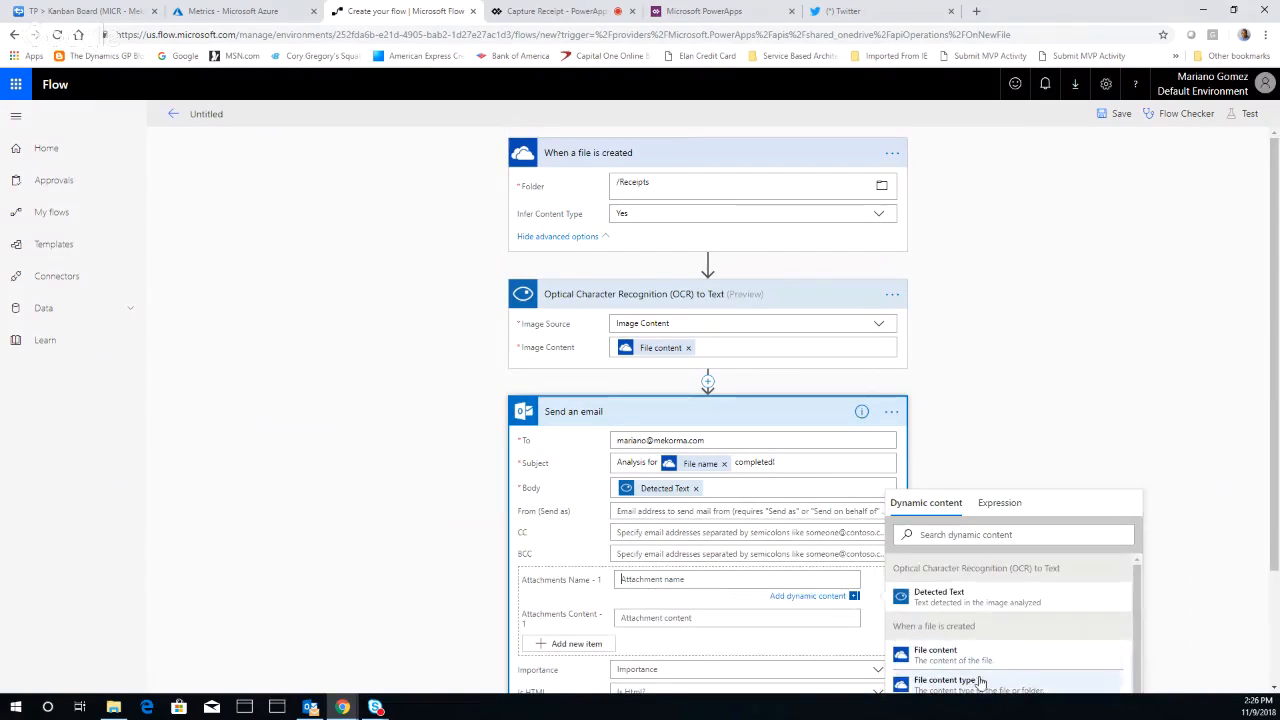
pyautogui.moveTo(1137, 576); pyautogui.dragTo(1144, 623)
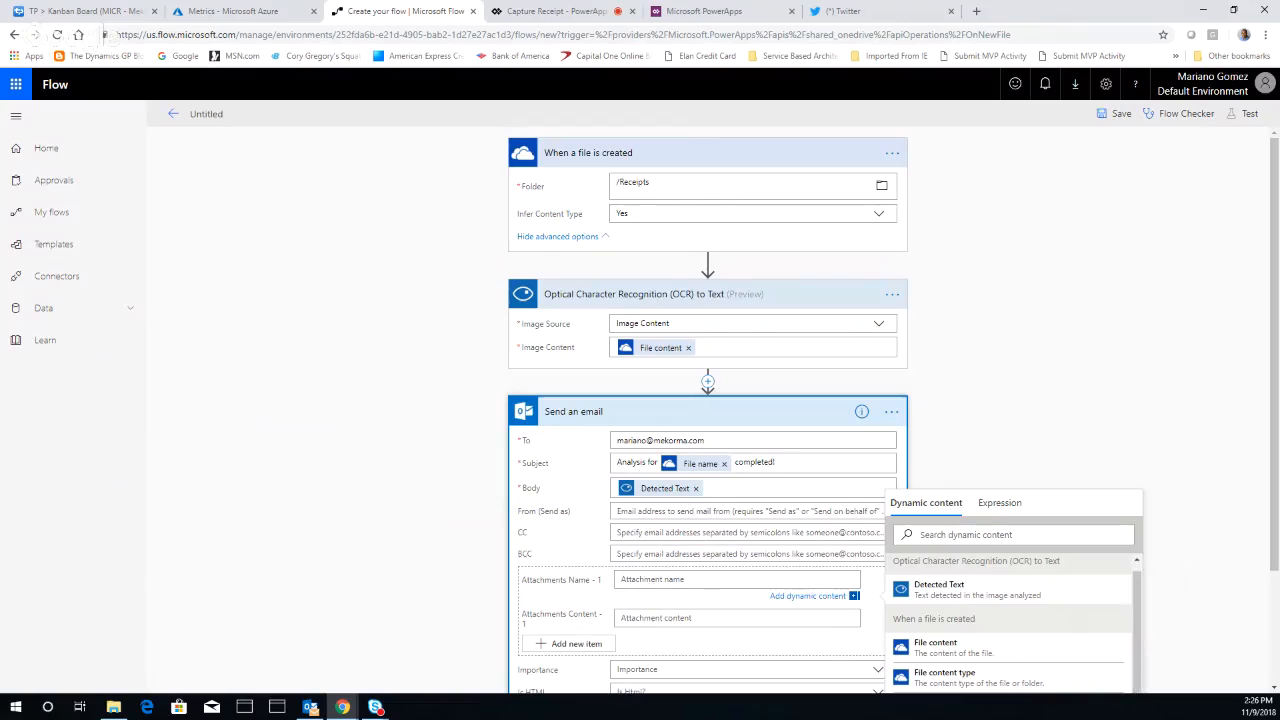
pyautogui.moveTo(1274, 500); pyautogui.dragTo(1274, 599)
pyautogui.click(935, 637)
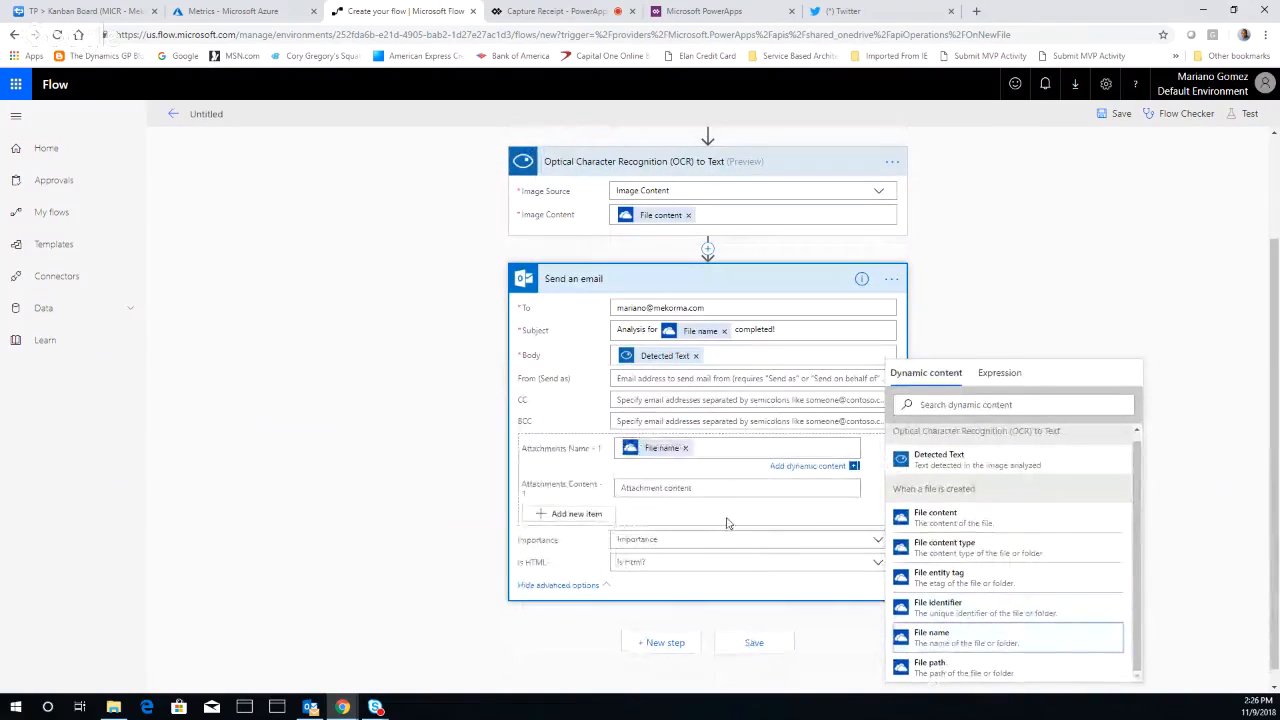
pyautogui.click(678, 491)
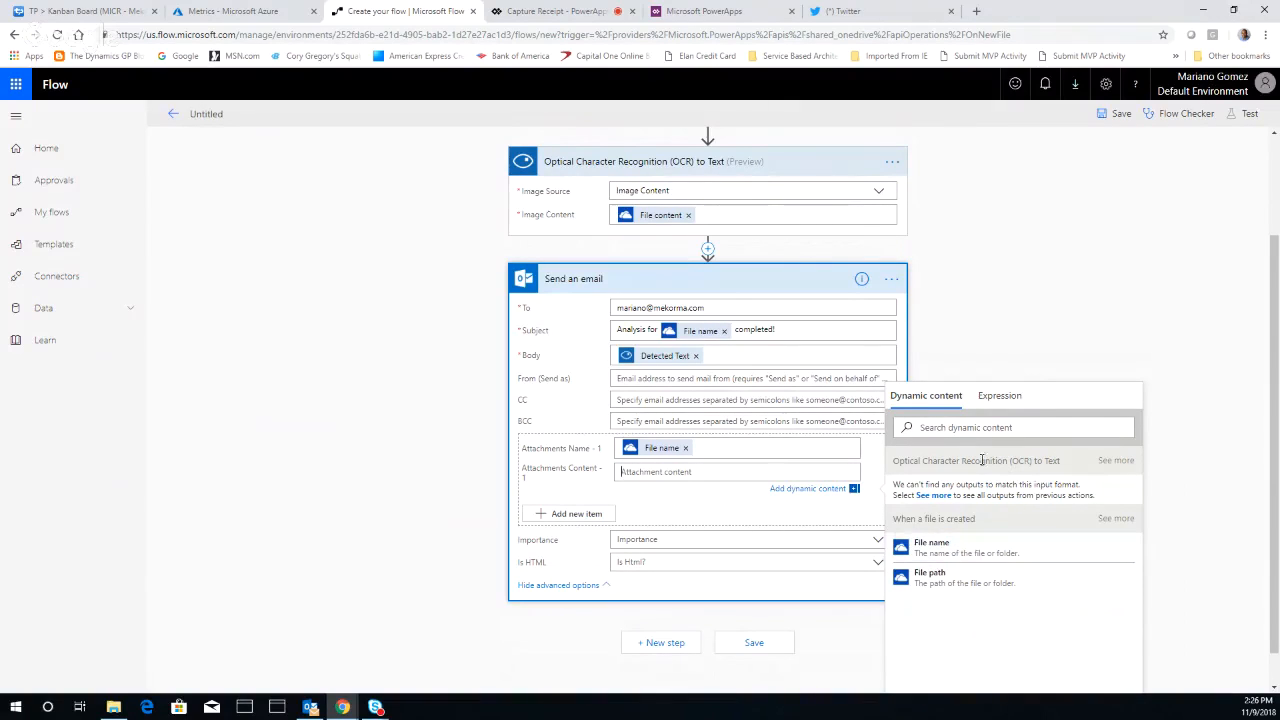
pyautogui.click(958, 550)
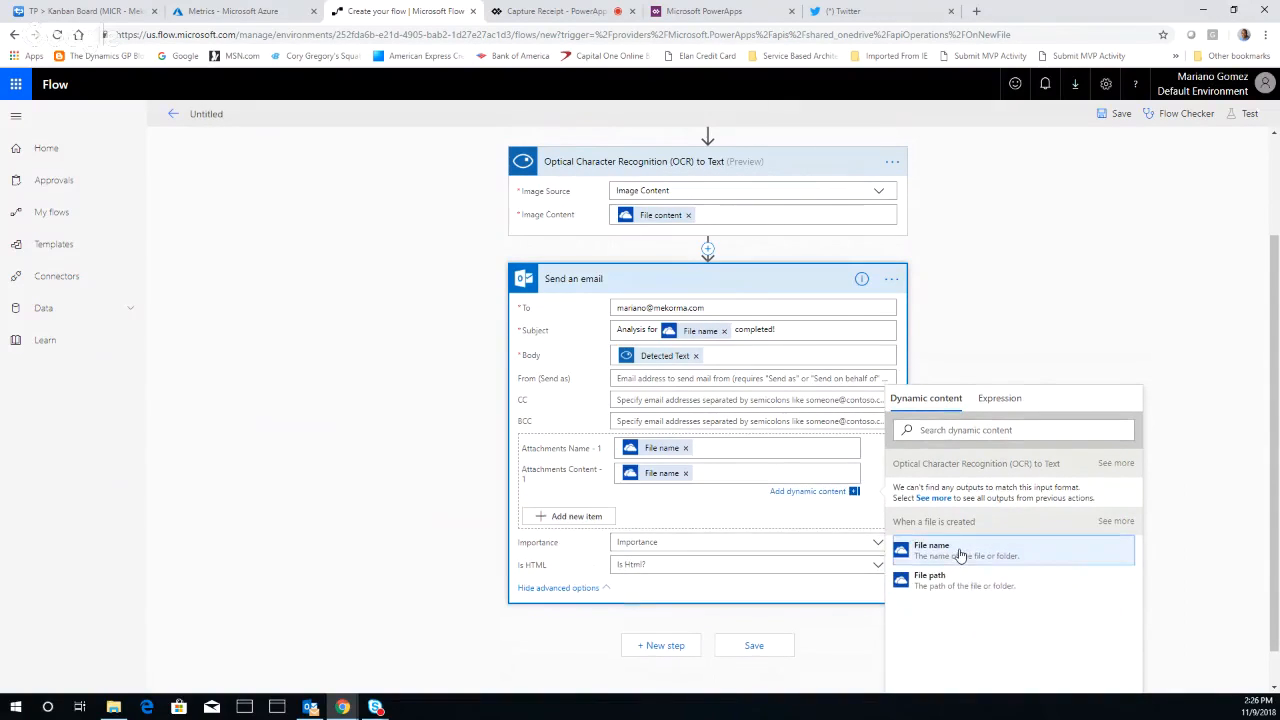
pyautogui.click(979, 362)
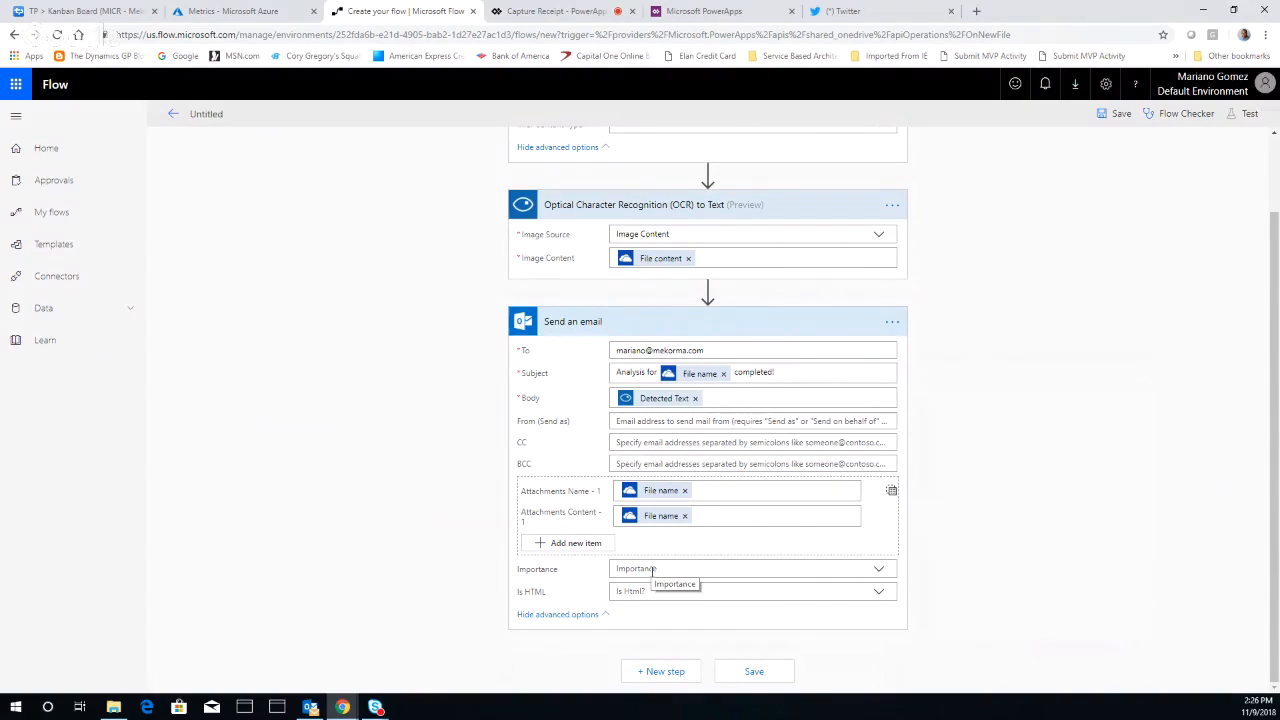
# Name the untitled flow OCR
pyautogui.moveTo(1275, 237); pyautogui.dragTo(1275, 160)
pyautogui.click(206, 114)
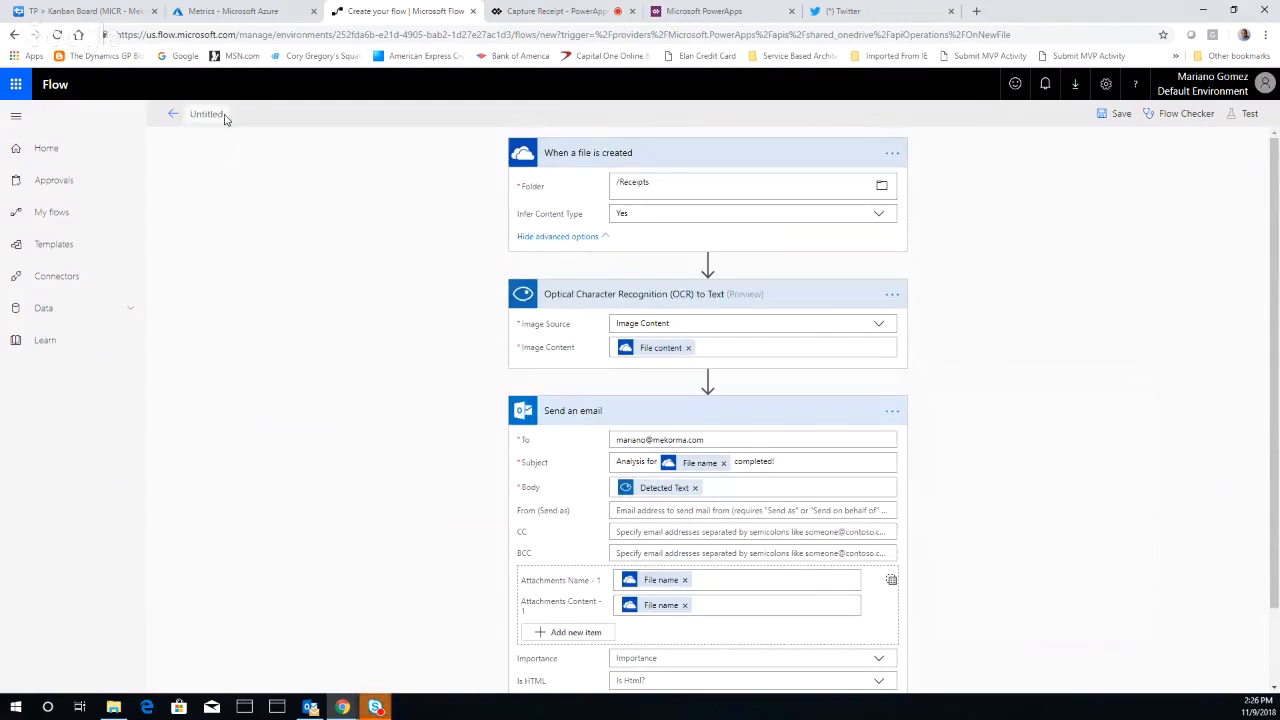
pyautogui.write('OCR')
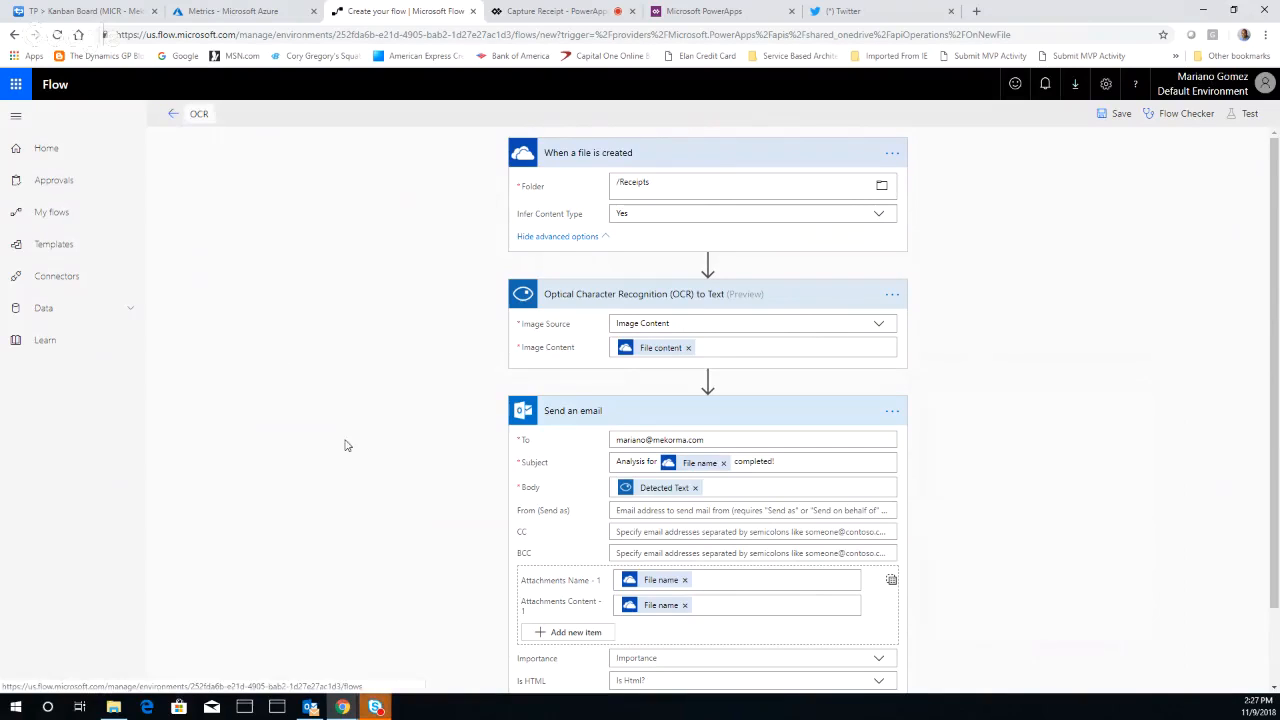
# Save the OCR flow and leave the editor for its details page
pyautogui.moveTo(380, 707)
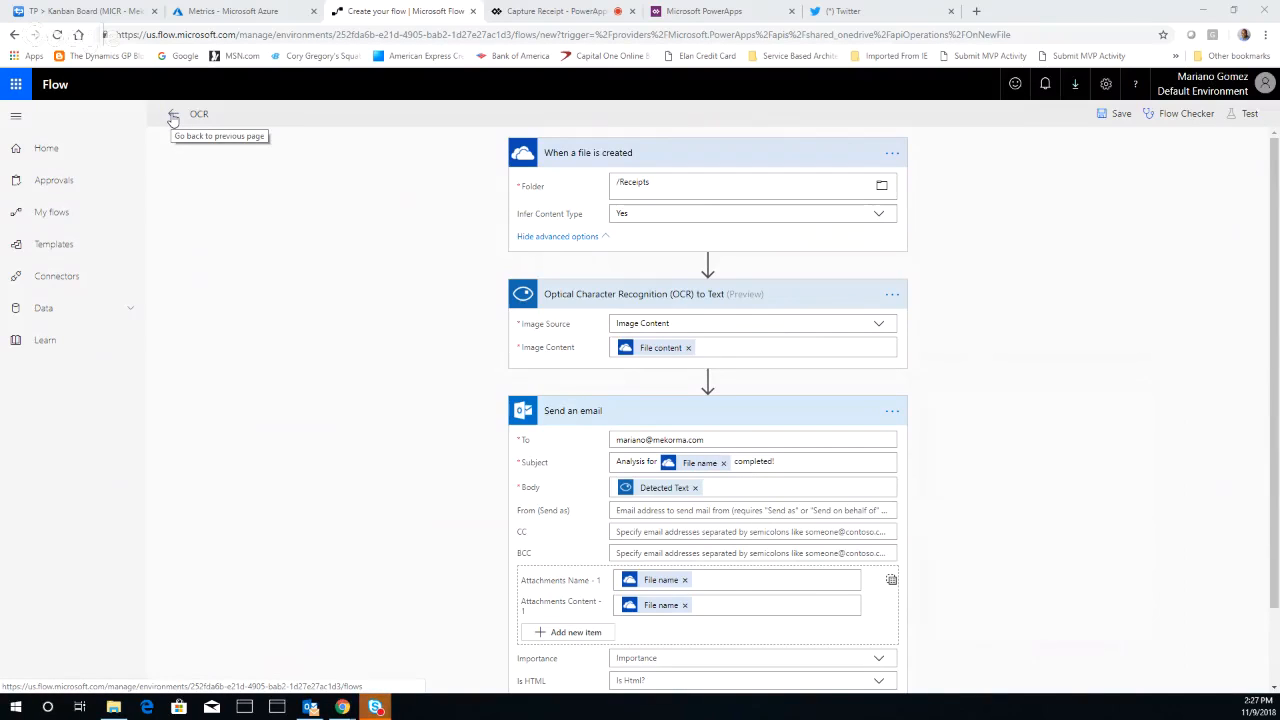
pyautogui.click(1115, 113)
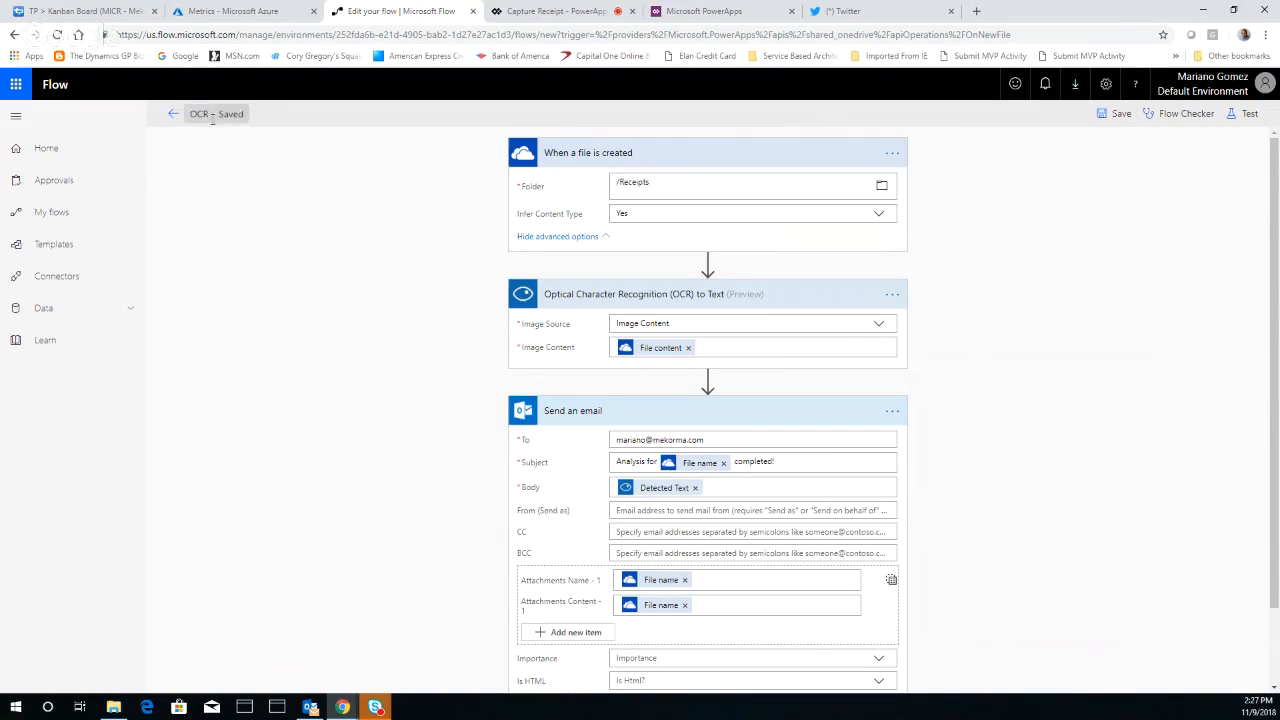
pyautogui.click(173, 114)
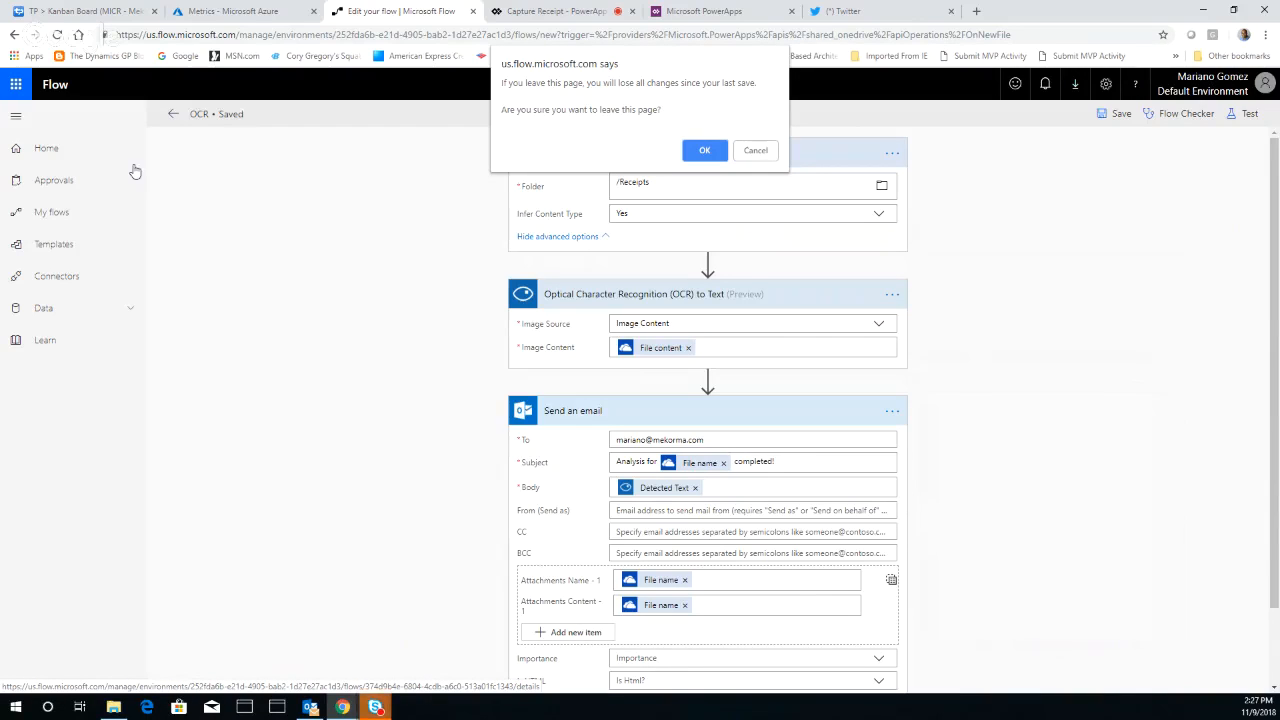
pyautogui.click(688, 152)
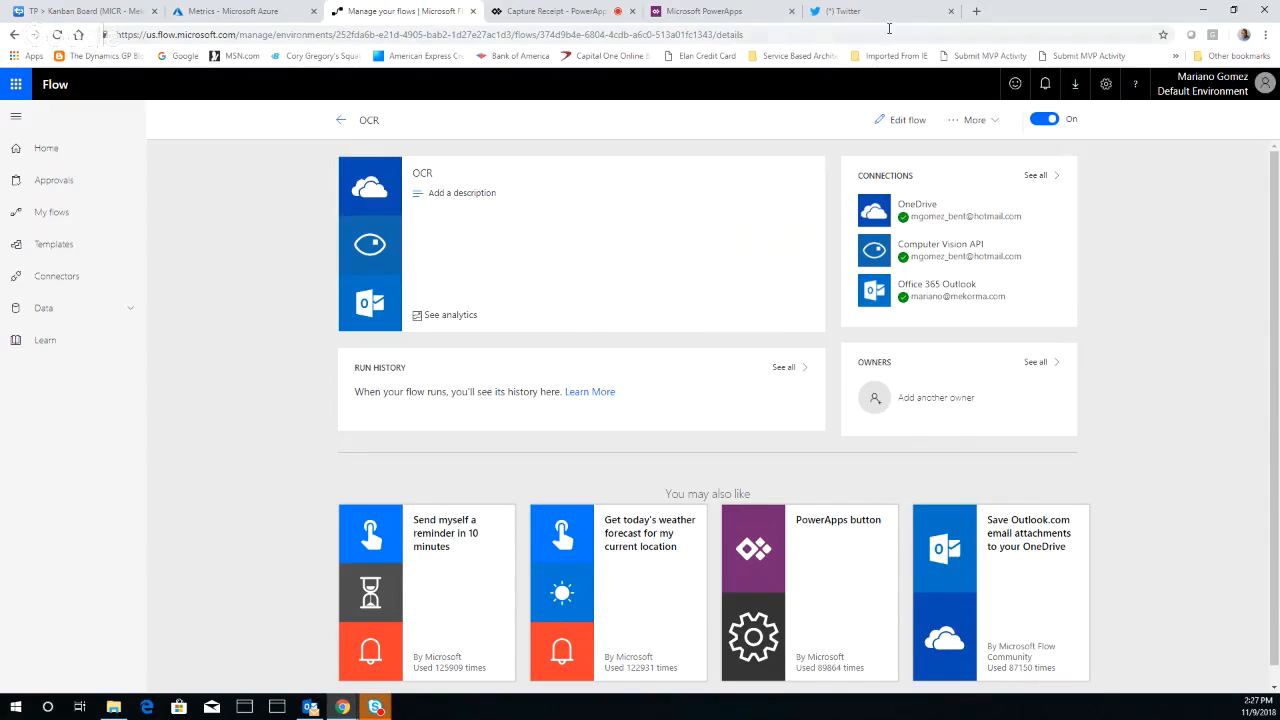
# Switch to PowerApps and examine the SaveReceipt flow, plus the Capture Receipt app's receipt image and camera icon
pyautogui.click(724, 14)
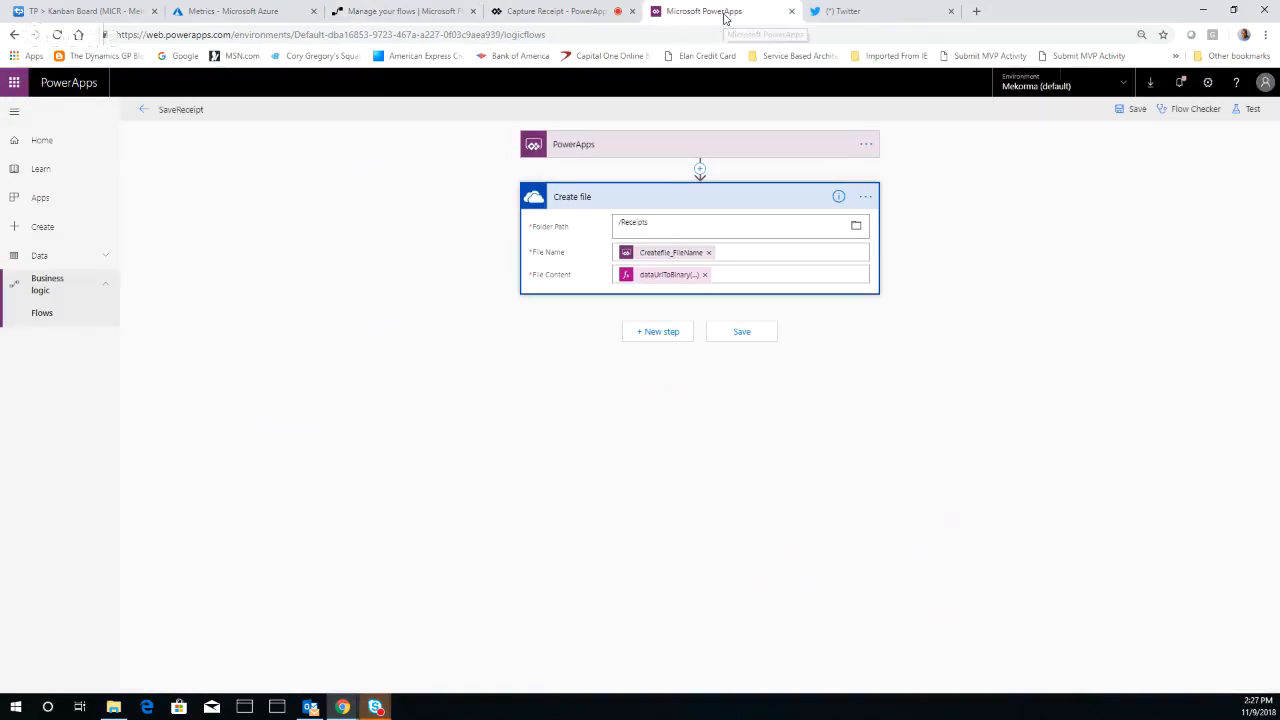
pyautogui.click(560, 14)
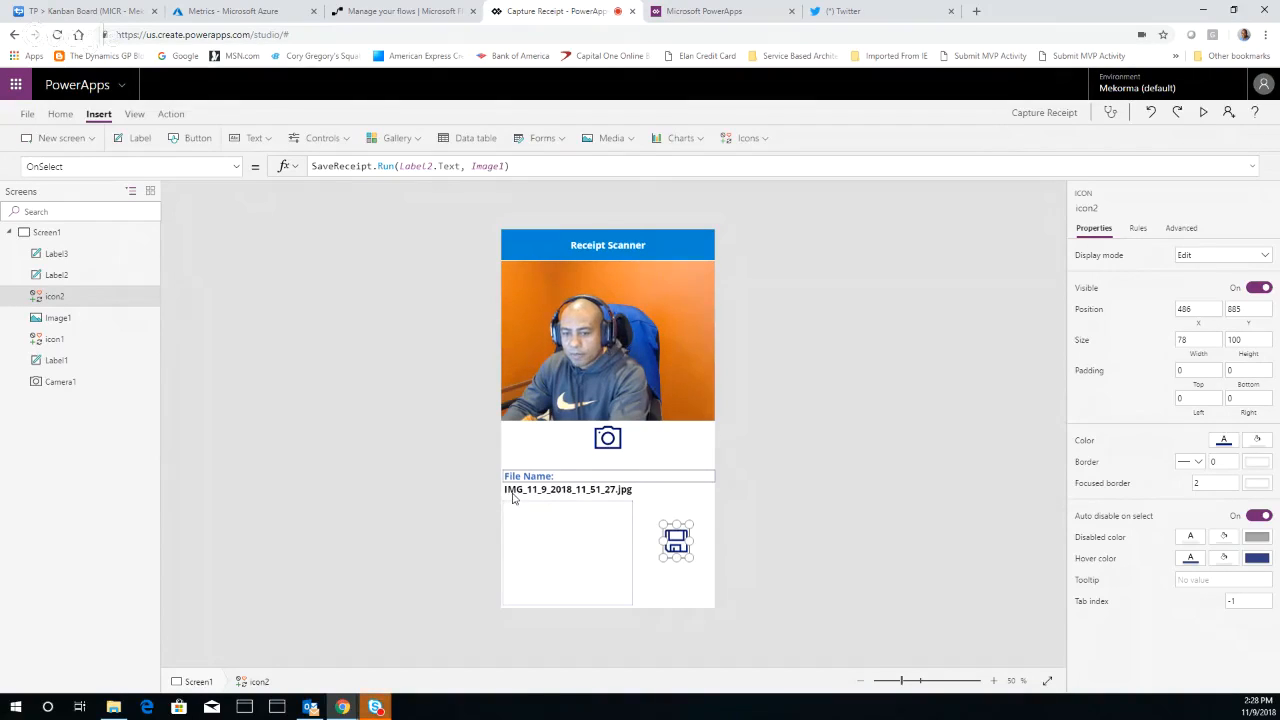
pyautogui.click(603, 537)
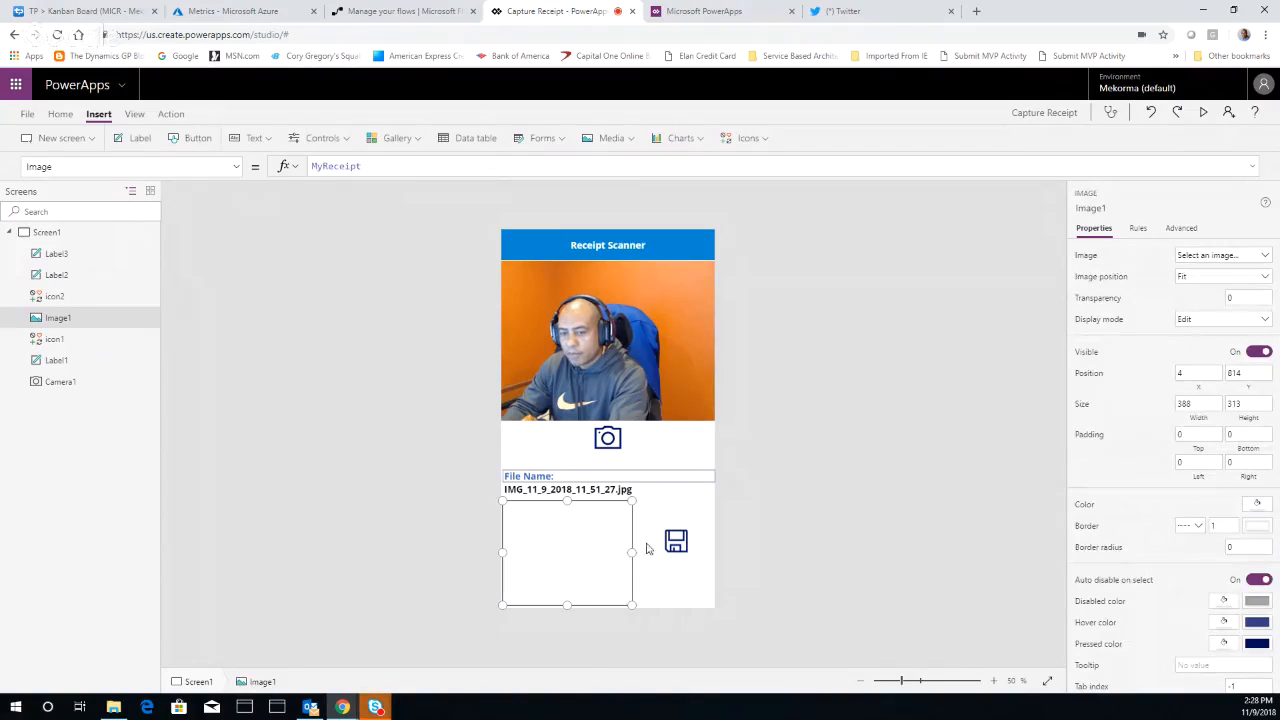
pyautogui.click(608, 442)
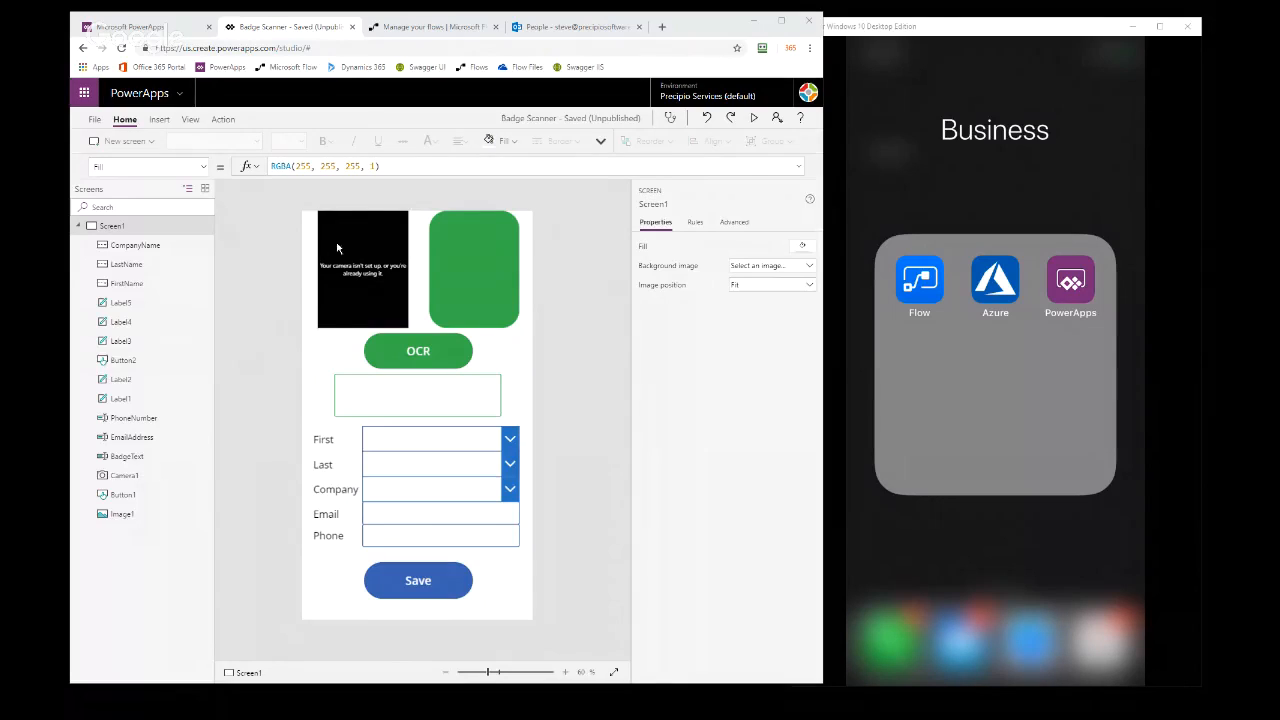
# Examine the Badge Scanner app's camera, captured image, OCR button and badge text box, including their formulas
pyautogui.click(361, 246)
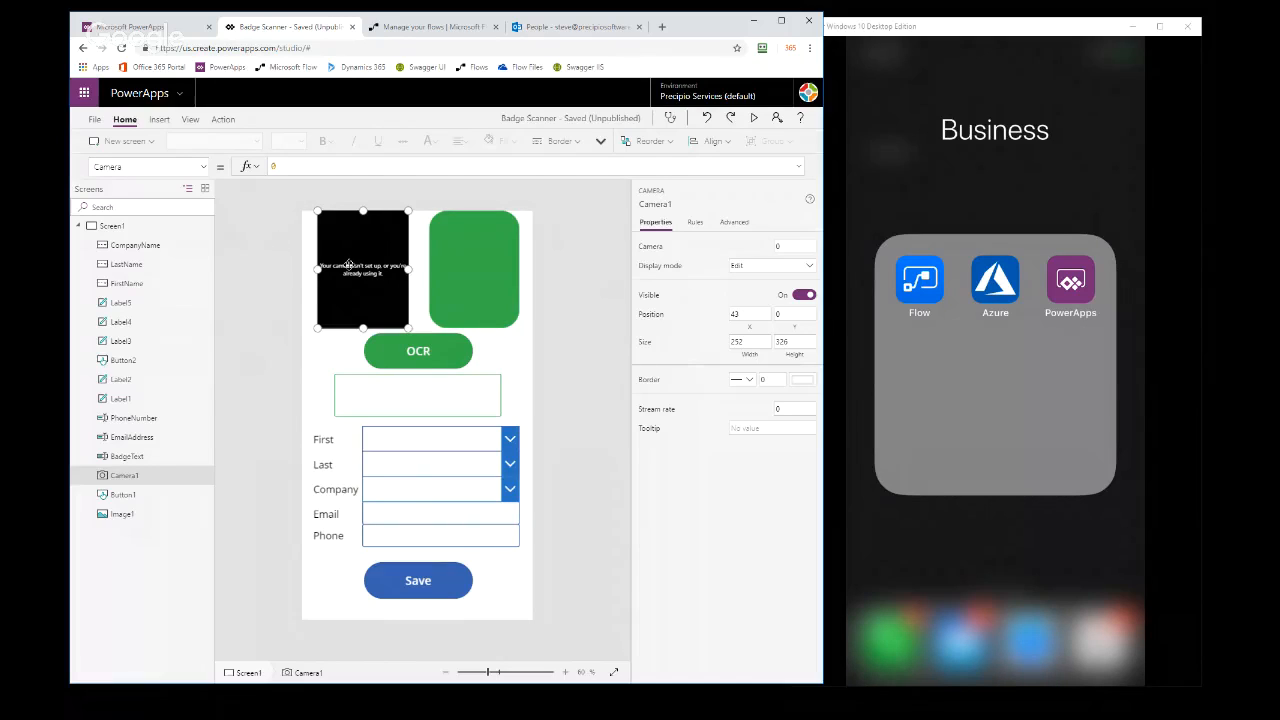
pyautogui.click(484, 264)
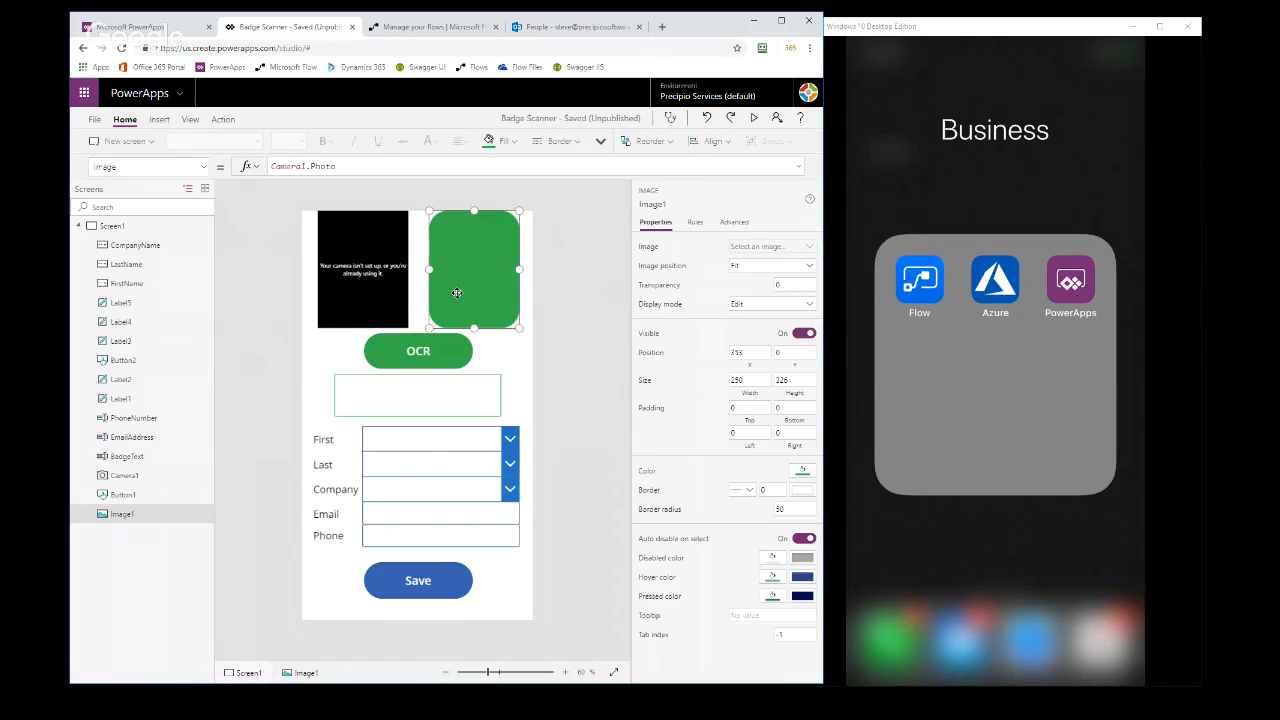
pyautogui.click(409, 350)
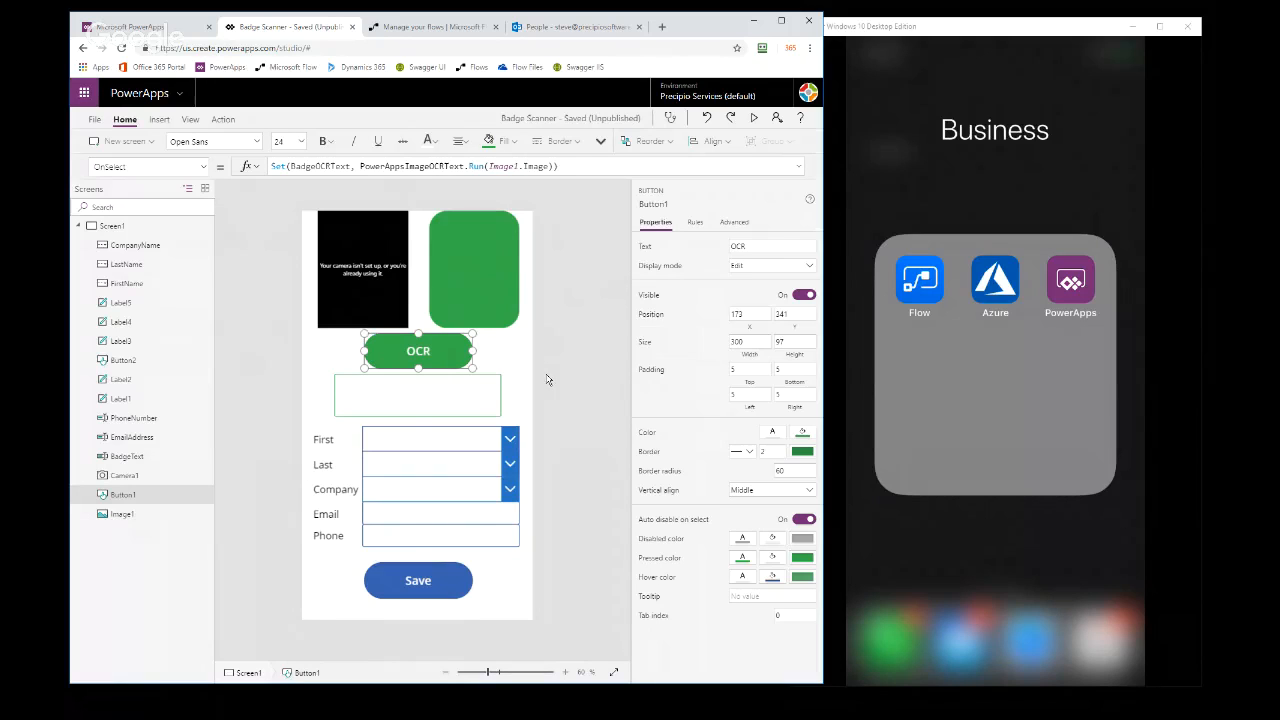
pyautogui.click(437, 392)
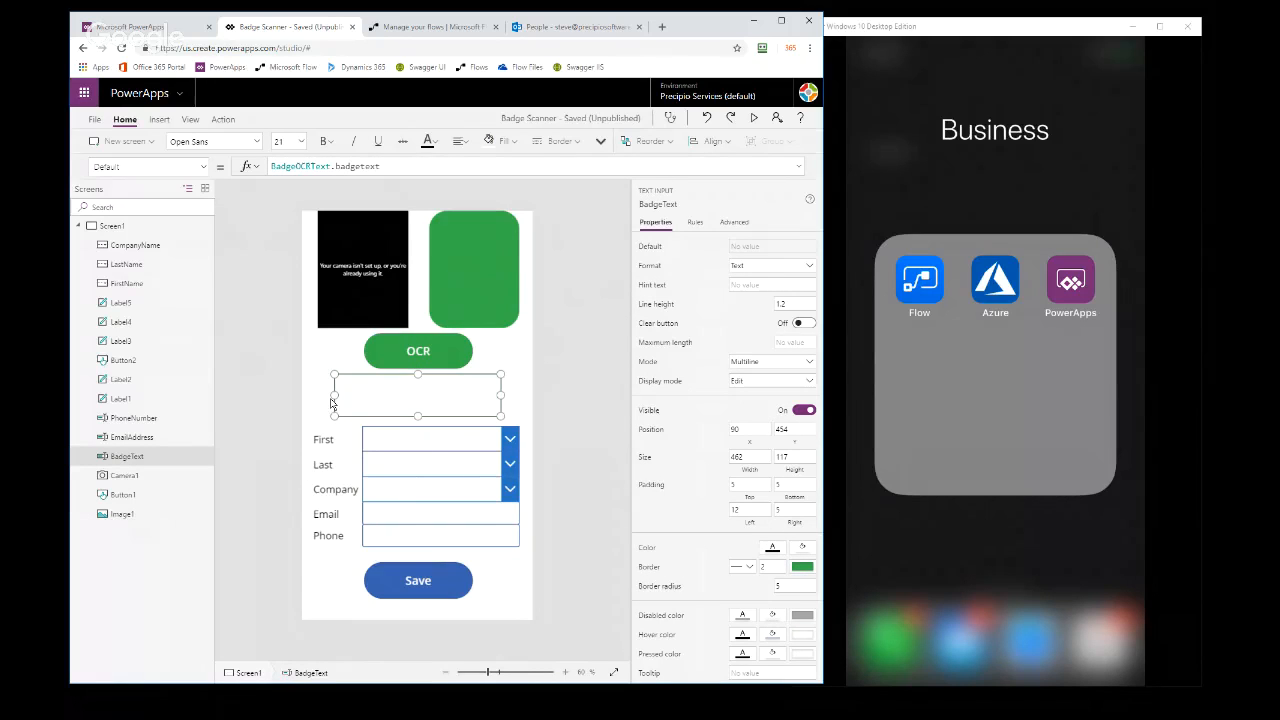
pyautogui.click(591, 384)
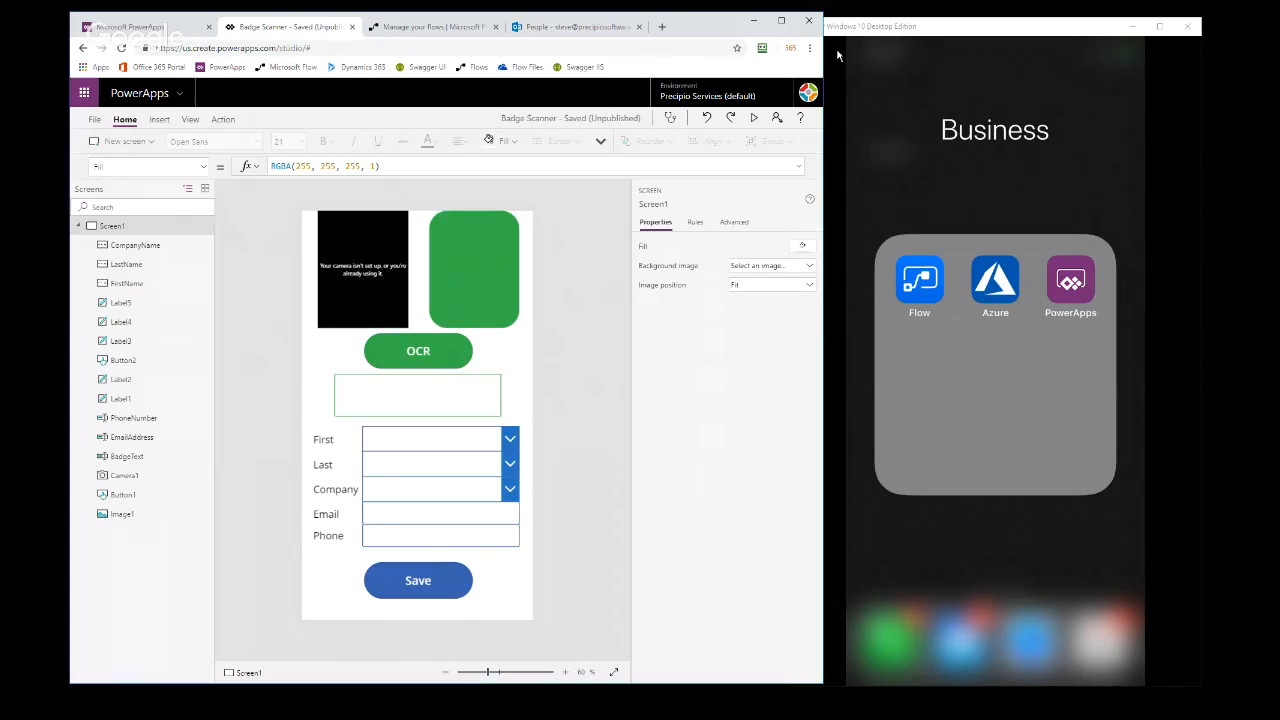
# Switch to the AirServer phone mirroring window and move it over the edge of the browser
pyautogui.click(872, 33)
pyautogui.moveTo(872, 33); pyautogui.dragTo(835, 30)
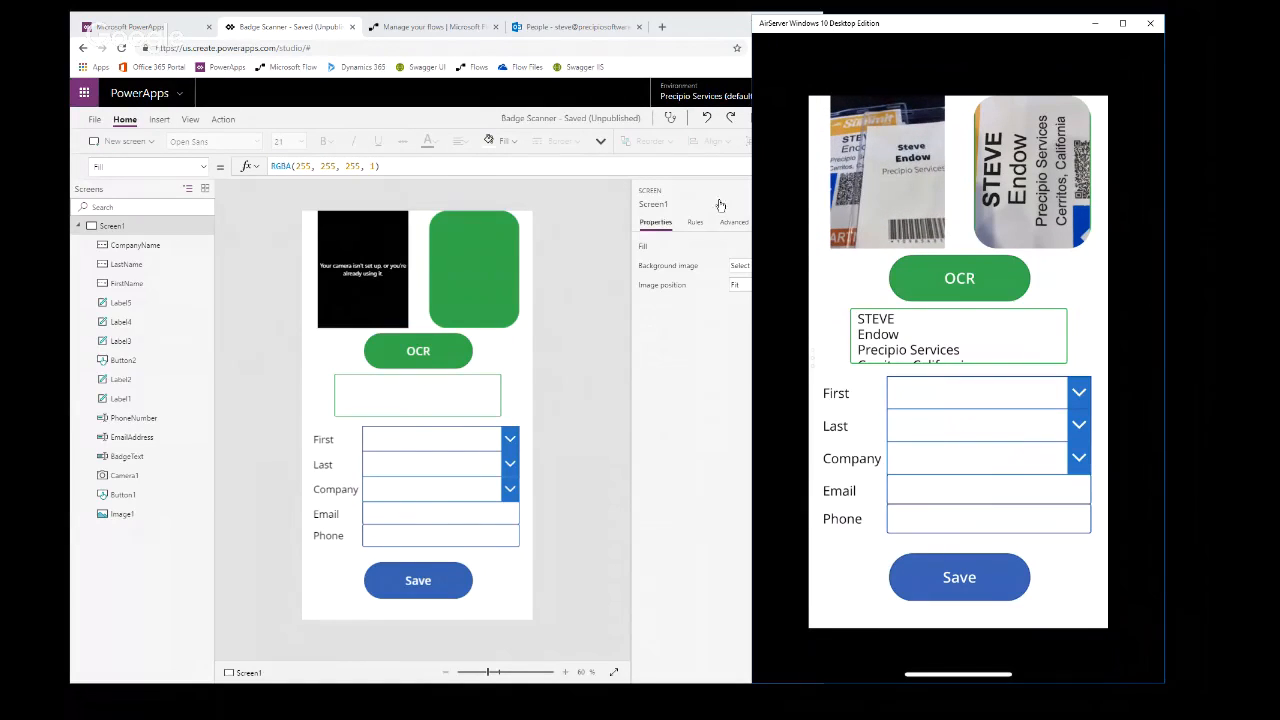
# Switch to the Outlook contacts and open the listed contact for editing
pyautogui.click(572, 32)
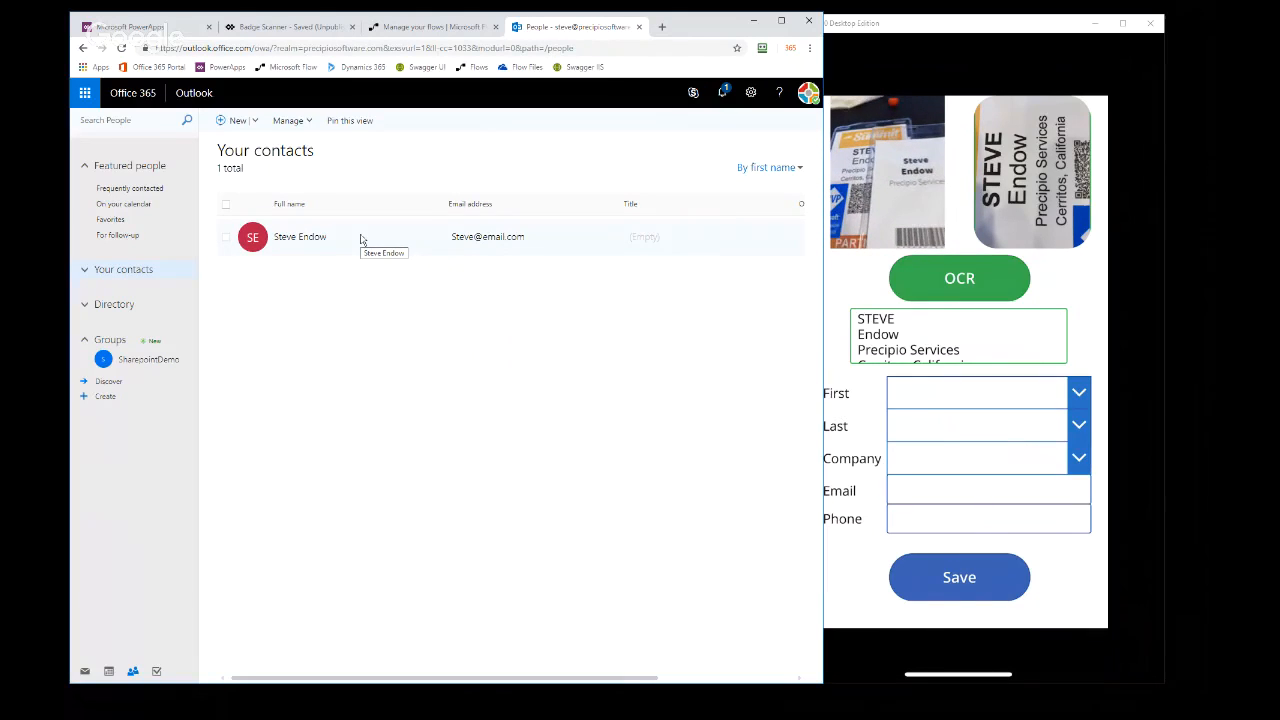
pyautogui.click(345, 240)
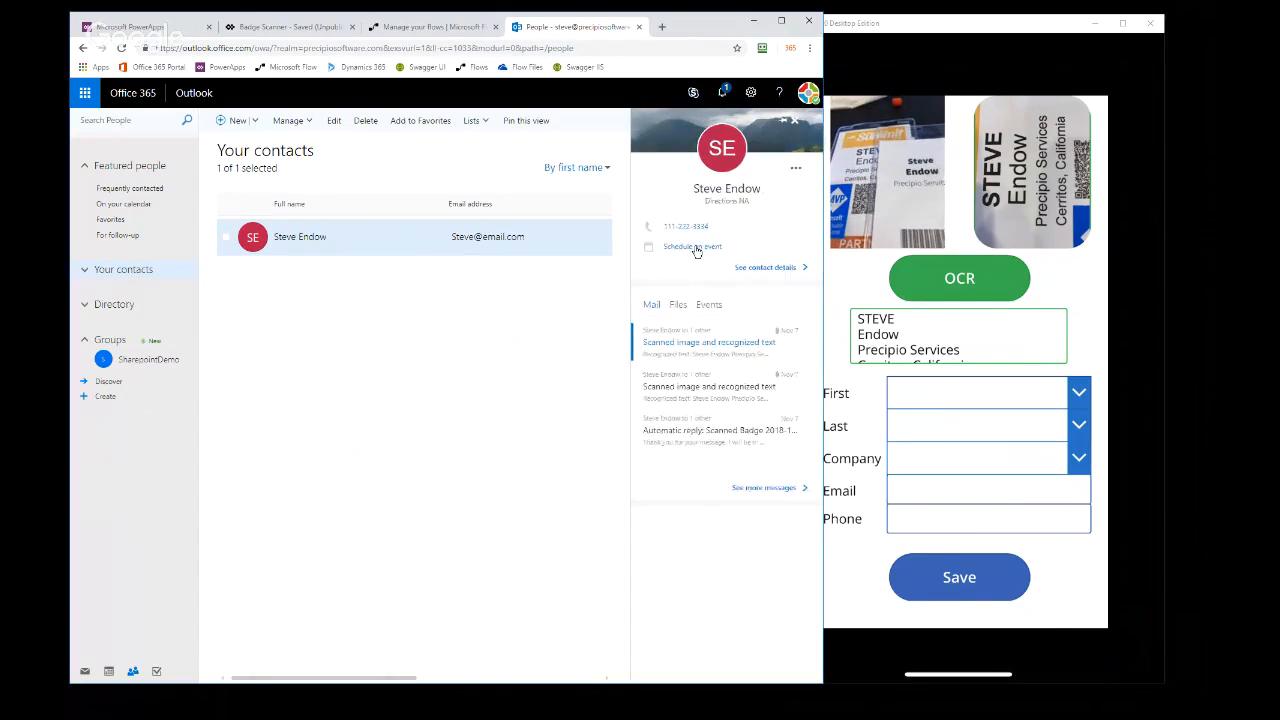
pyautogui.click(334, 120)
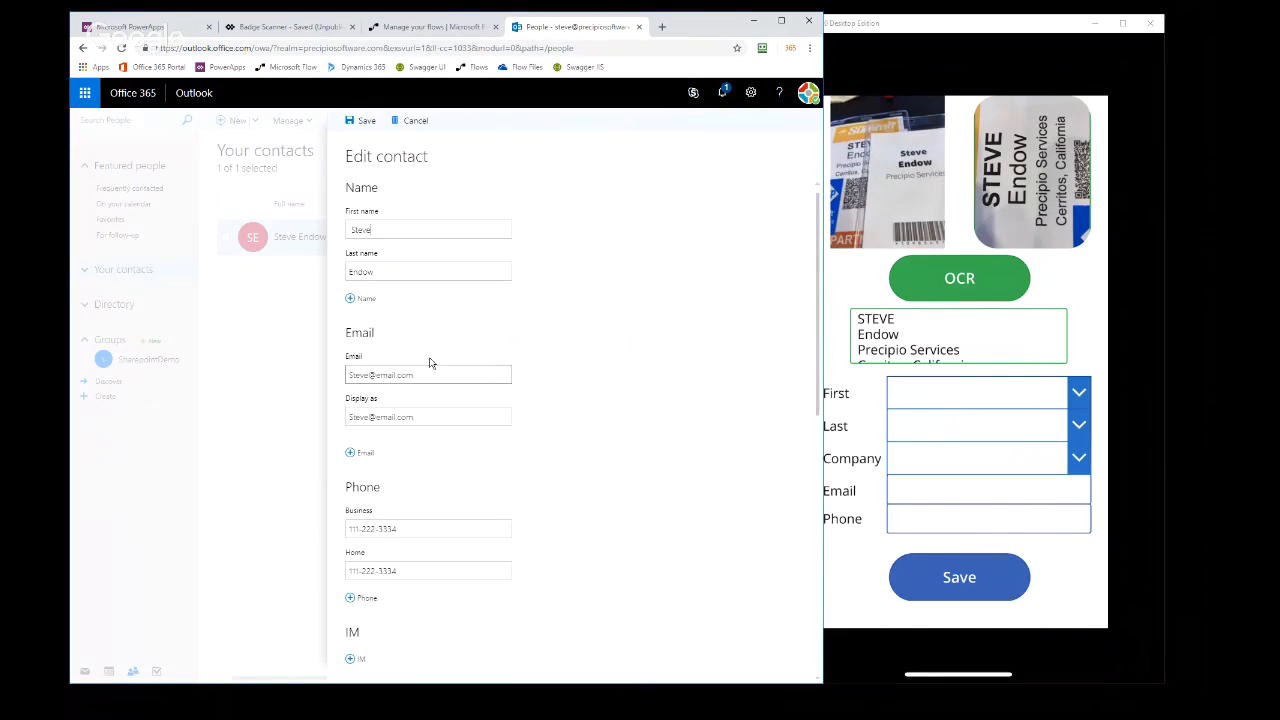
# Examine the contact's phone, company and department details, highlighting the Department value, and close the contact without saving
pyautogui.scroll(-3, 434, 462)
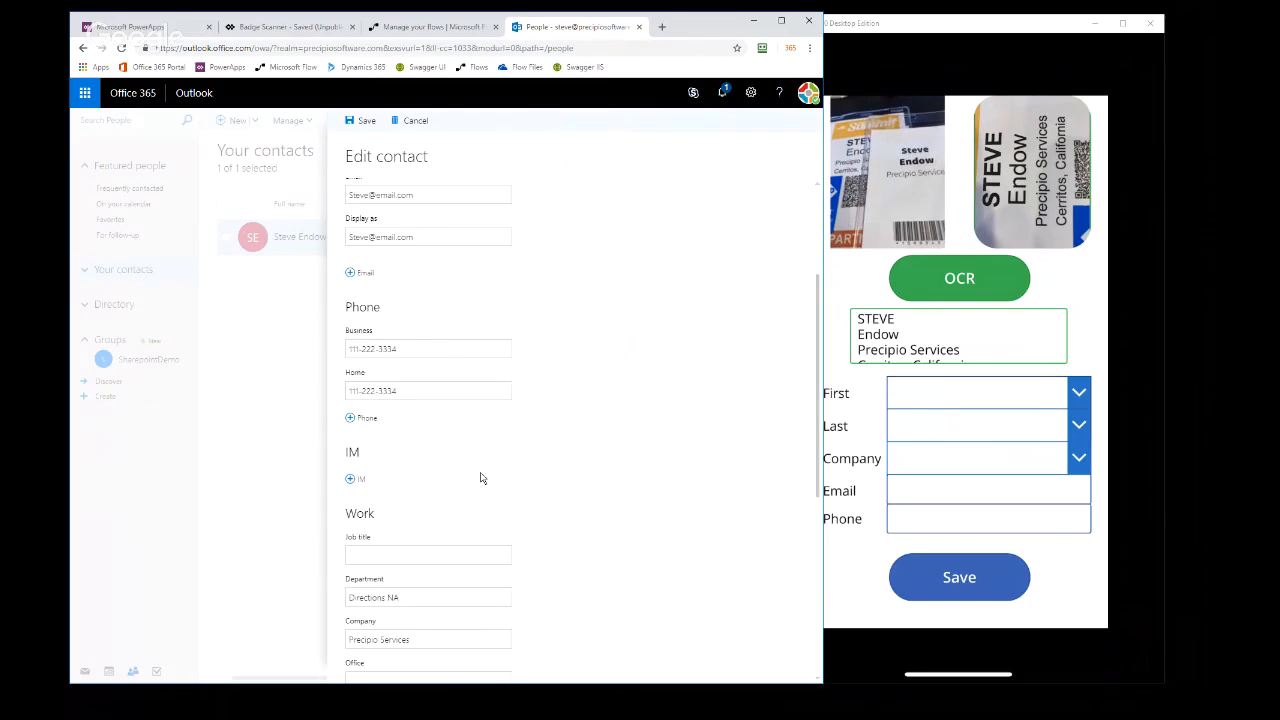
pyautogui.scroll(-3, 485, 477)
pyautogui.moveTo(403, 298); pyautogui.dragTo(333, 313)
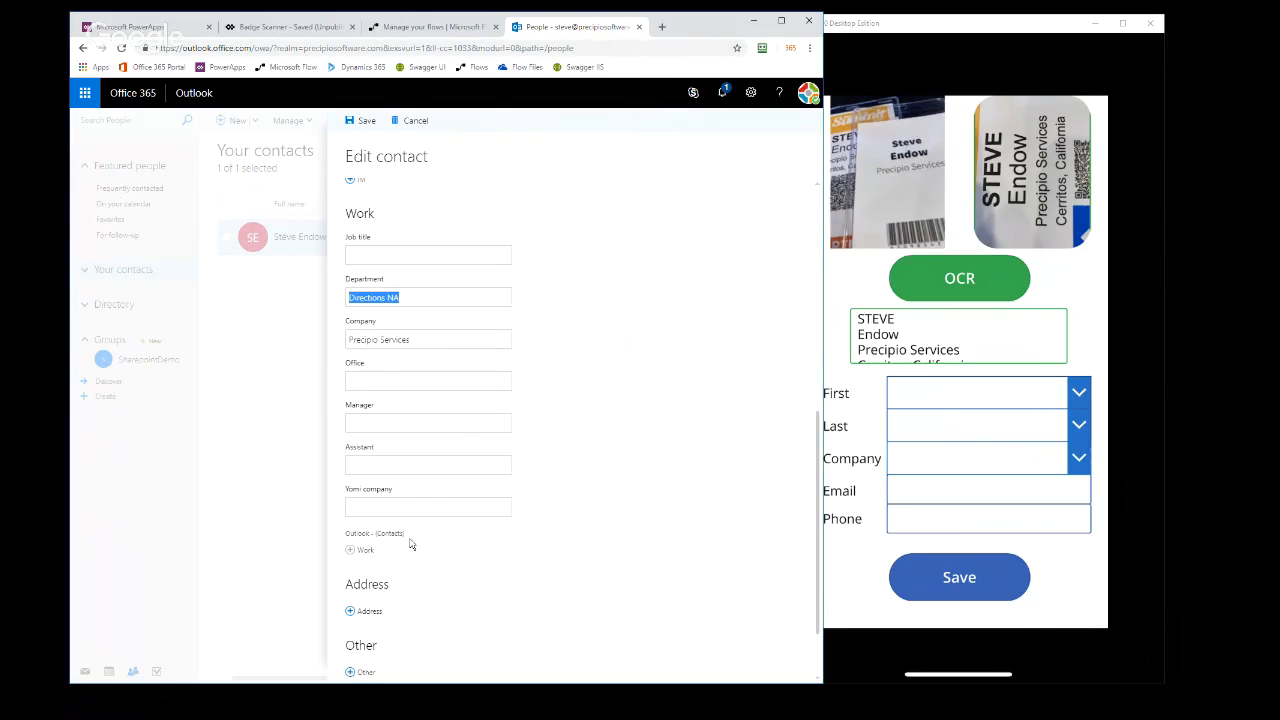
pyautogui.moveTo(426, 296); pyautogui.dragTo(281, 298)
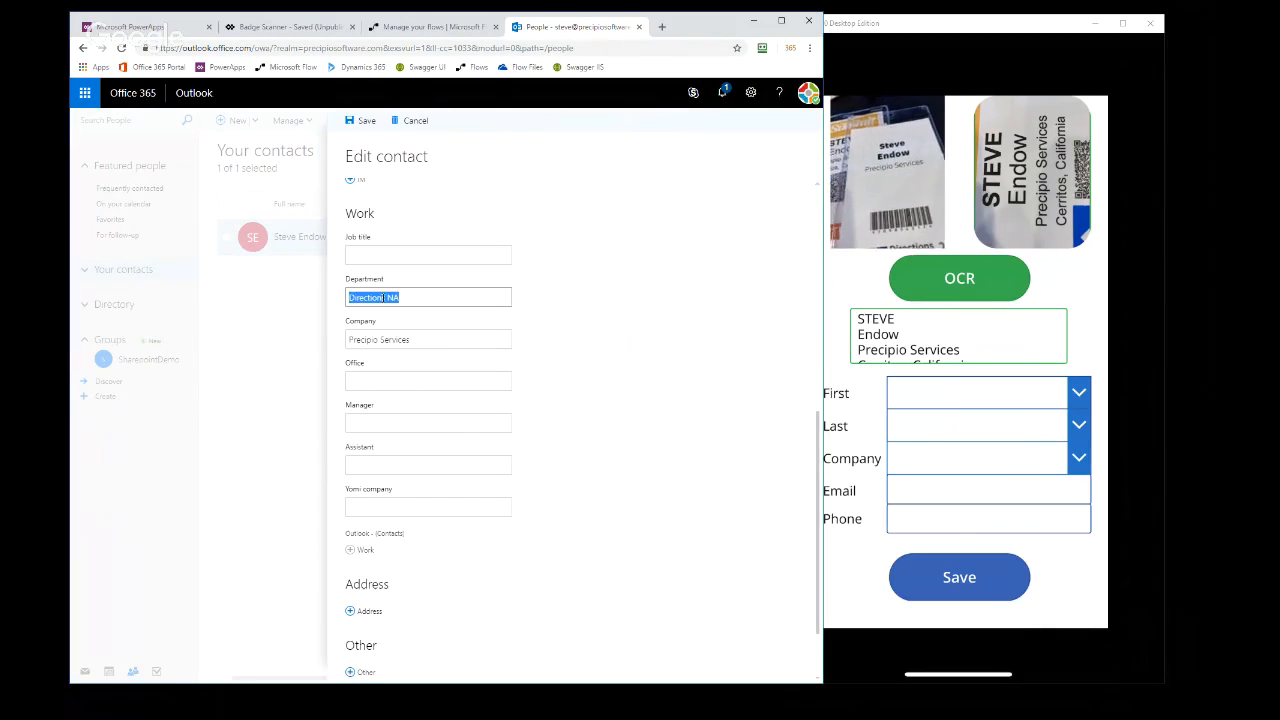
pyautogui.moveTo(421, 300); pyautogui.dragTo(286, 286)
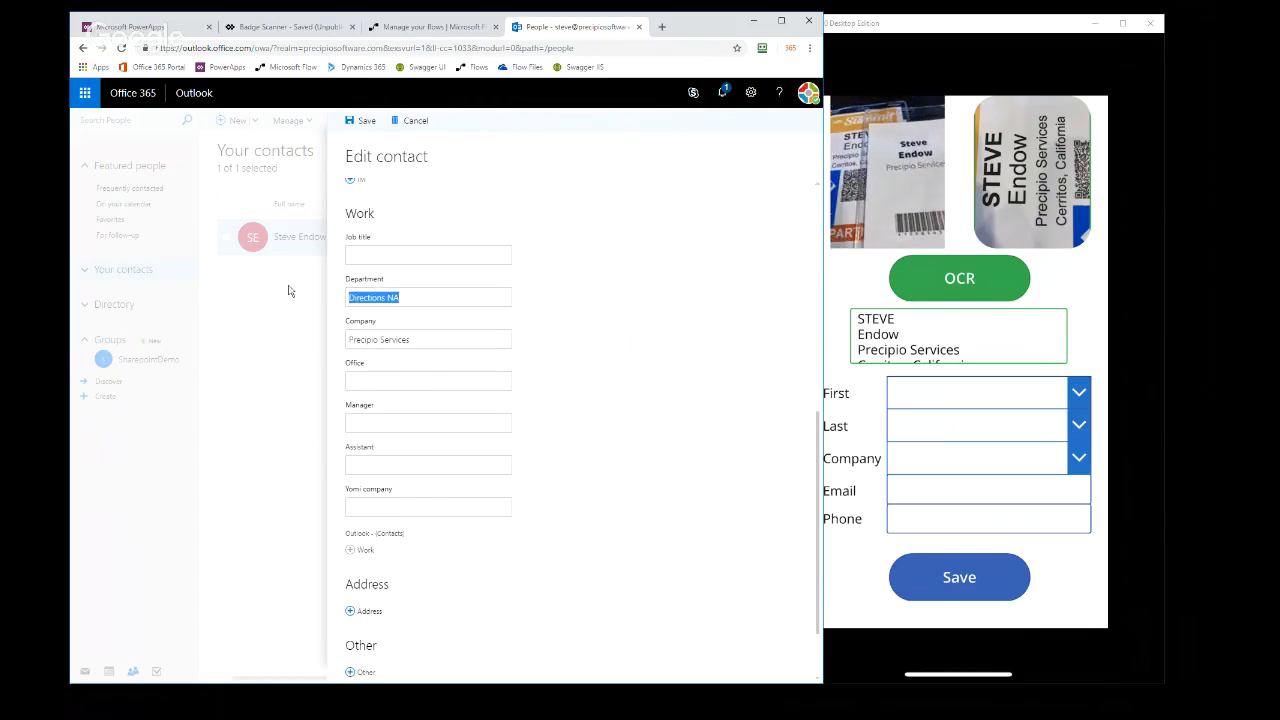
pyautogui.click(419, 300)
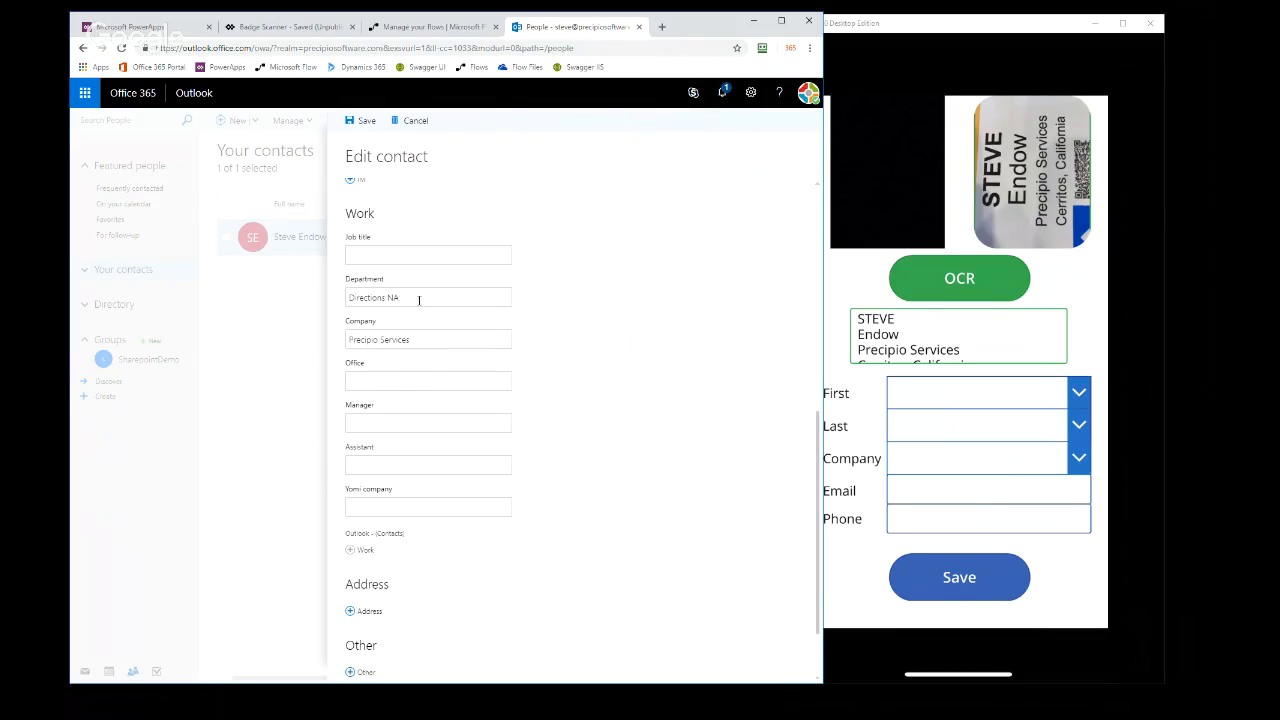
pyautogui.click(415, 121)
# Return to the Badge Scanner app and highlight the flow name in the OCR button's OnSelect formula
pyautogui.click(288, 26)
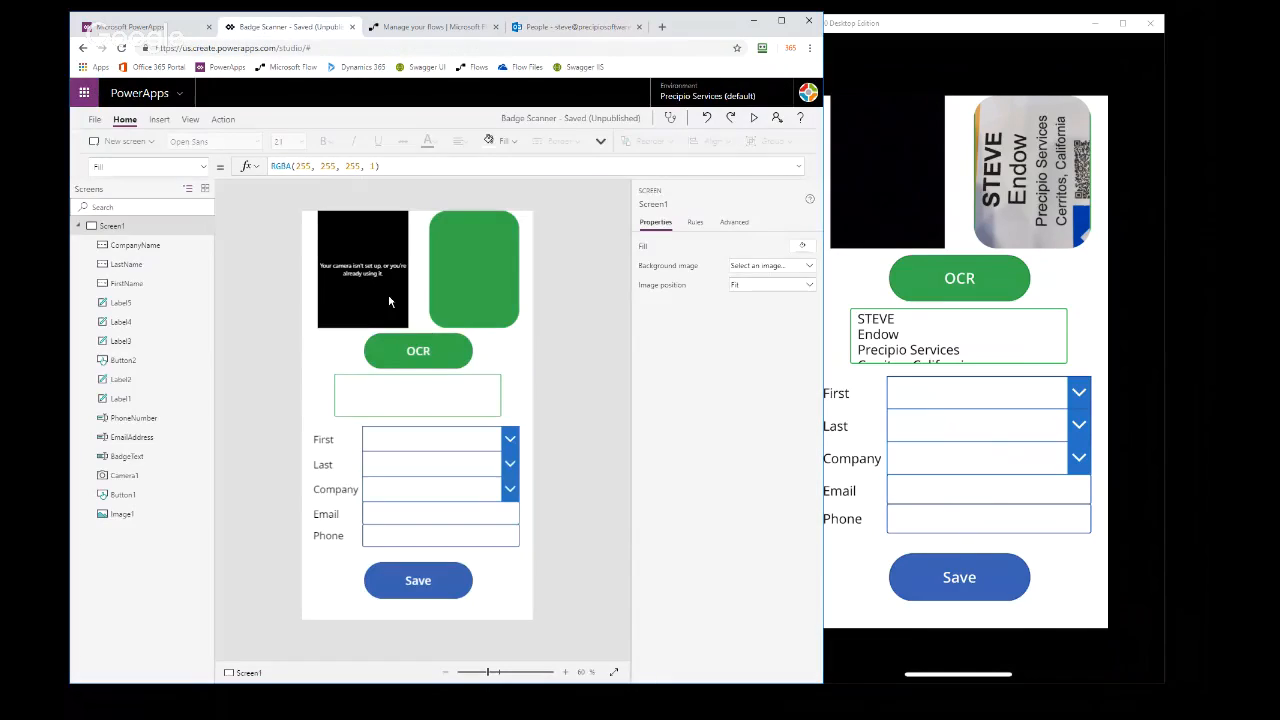
pyautogui.click(443, 340)
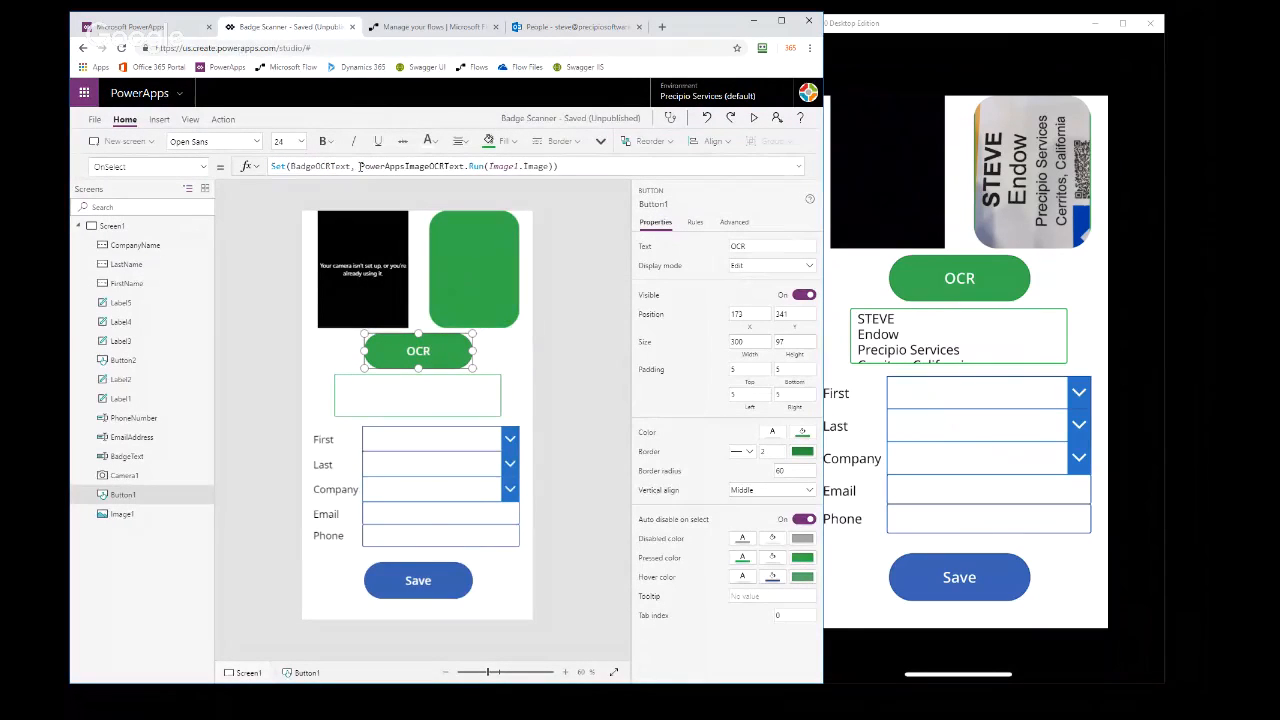
pyautogui.moveTo(360, 166); pyautogui.dragTo(466, 166)
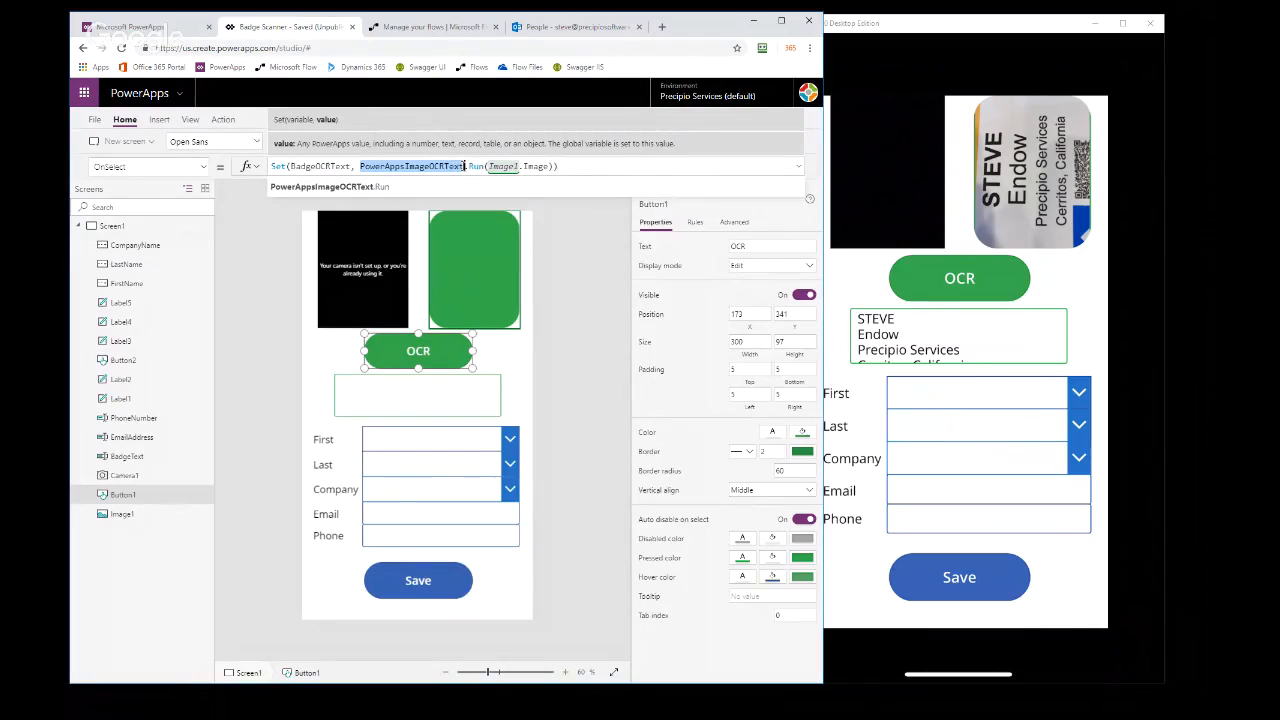
# Open the PowerAppsImageOCRText flow in Microsoft Flow, examine the settings of all four steps, and return to its details page
pyautogui.click(424, 30)
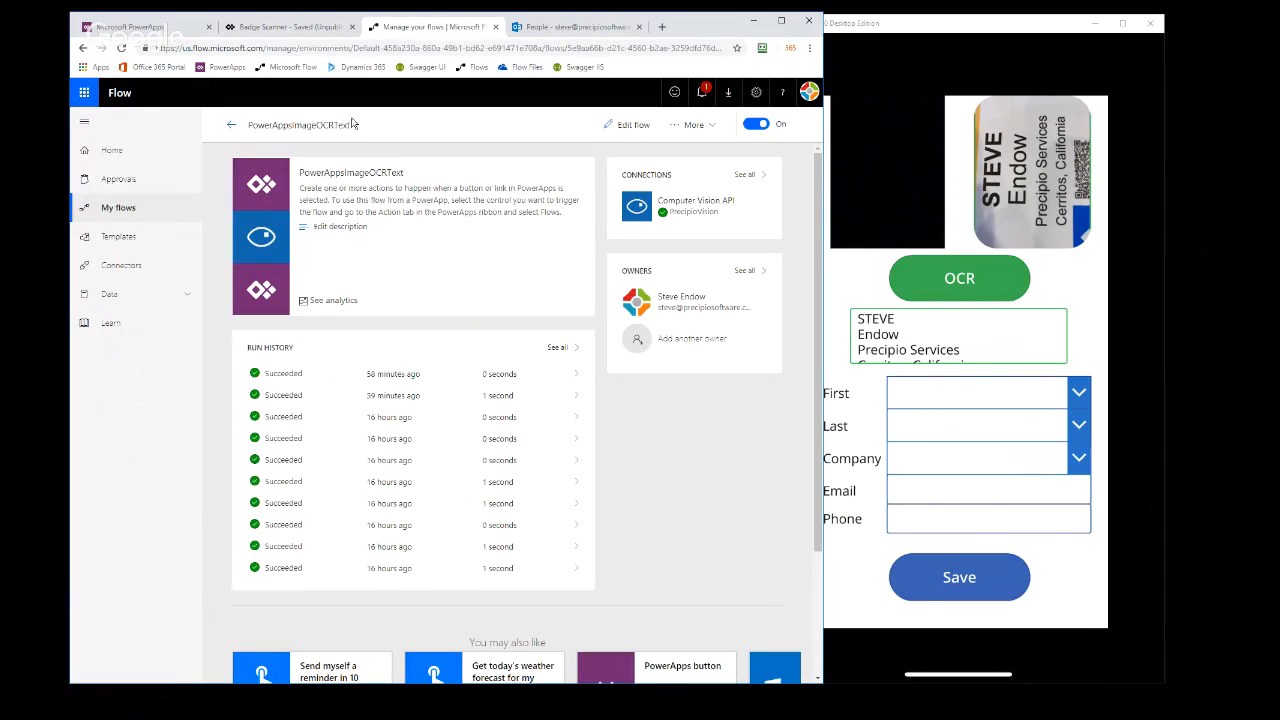
pyautogui.click(628, 125)
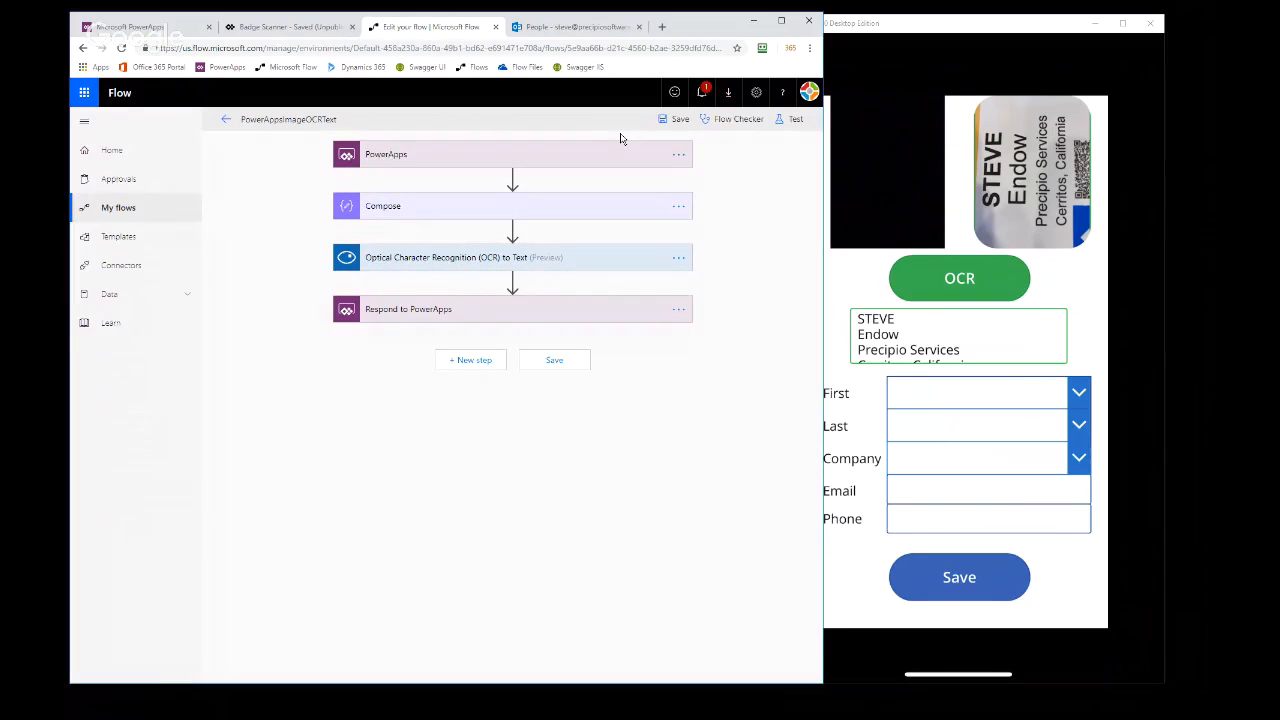
pyautogui.click(408, 162)
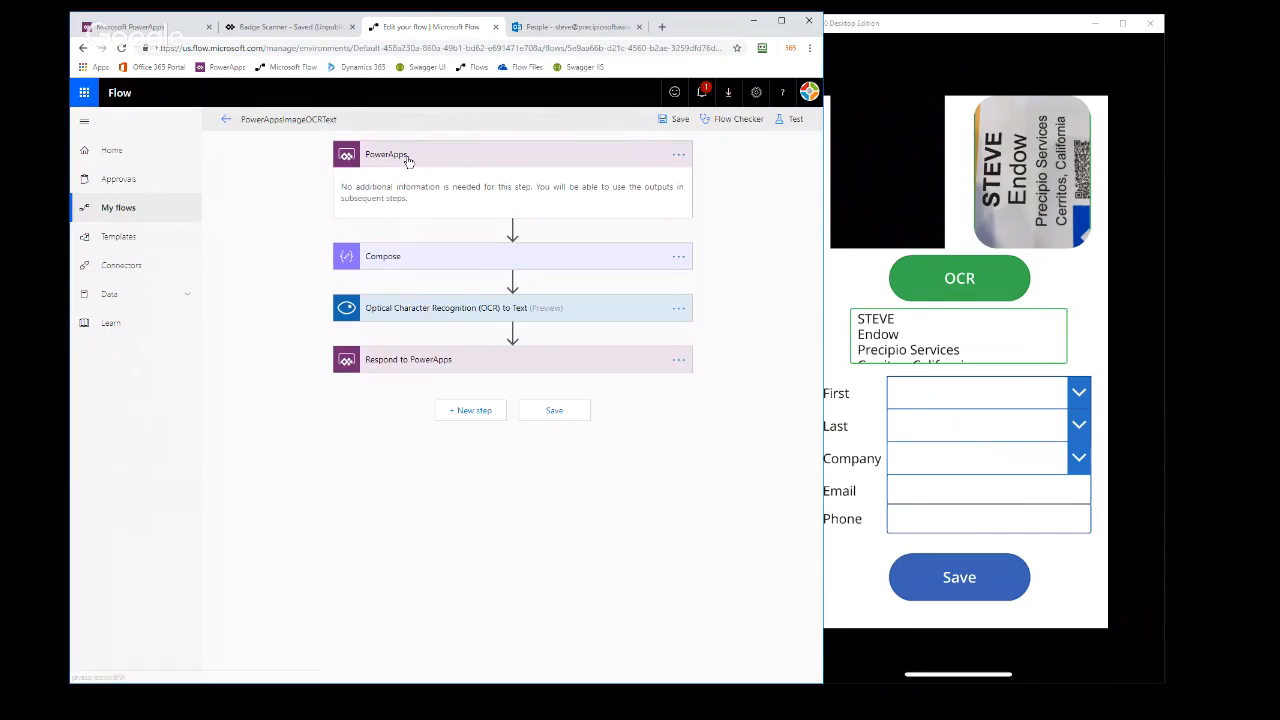
pyautogui.click(432, 260)
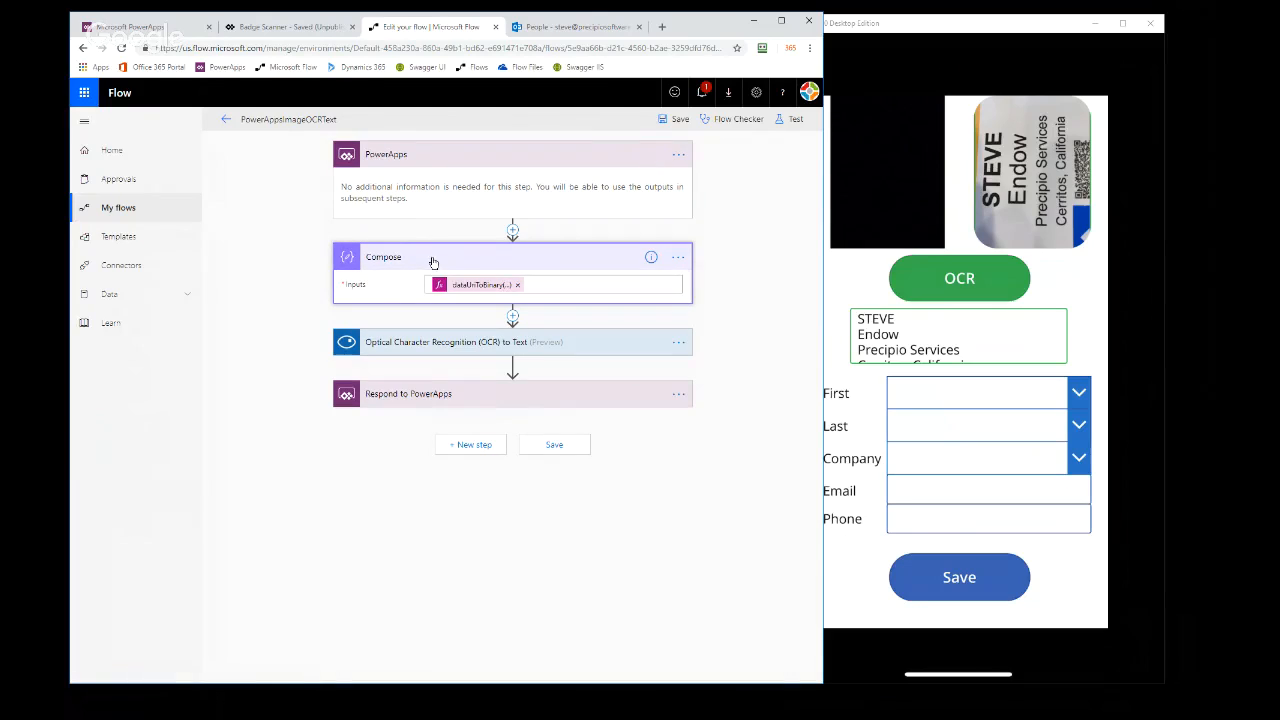
pyautogui.click(460, 346)
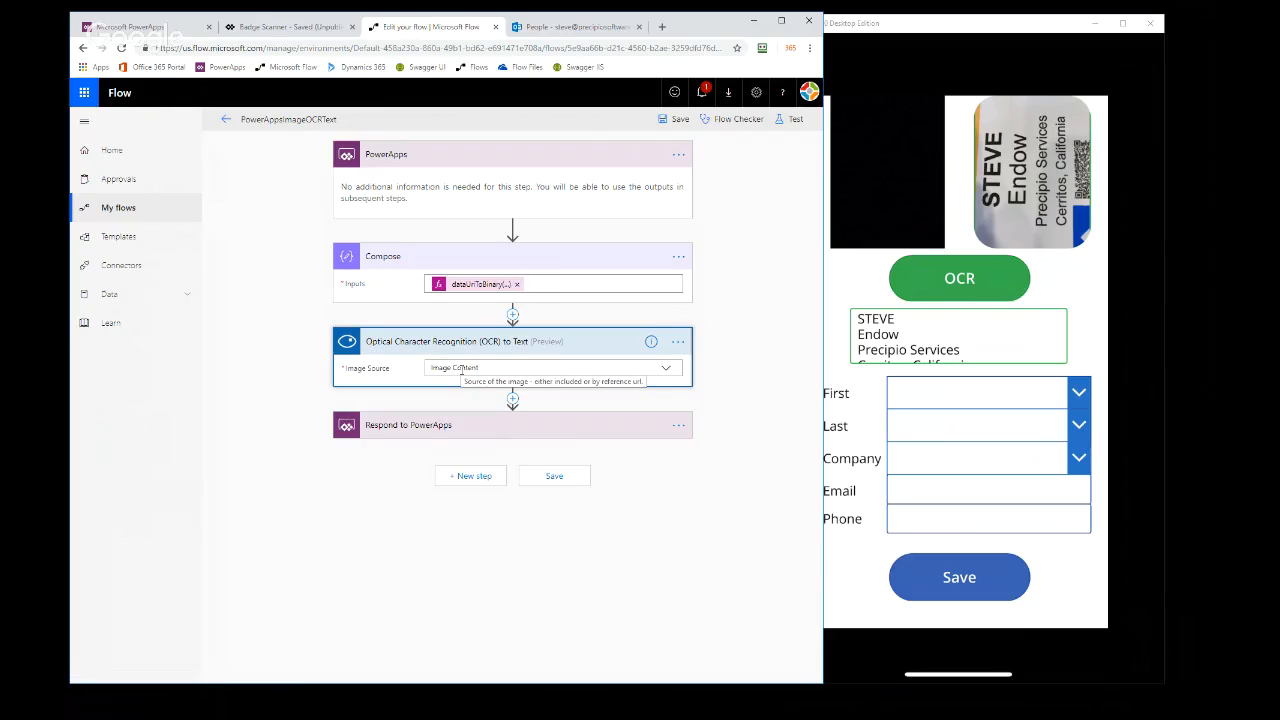
pyautogui.click(397, 428)
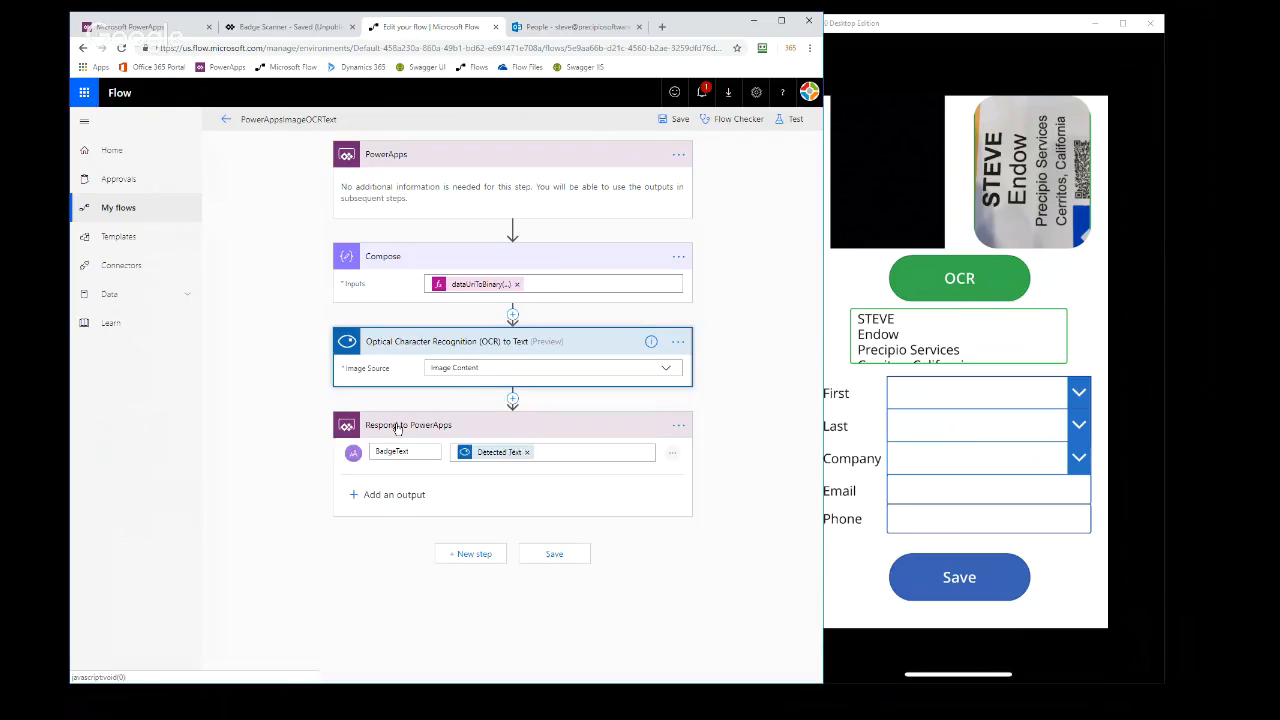
pyautogui.click(224, 119)
pyautogui.click(504, 149)
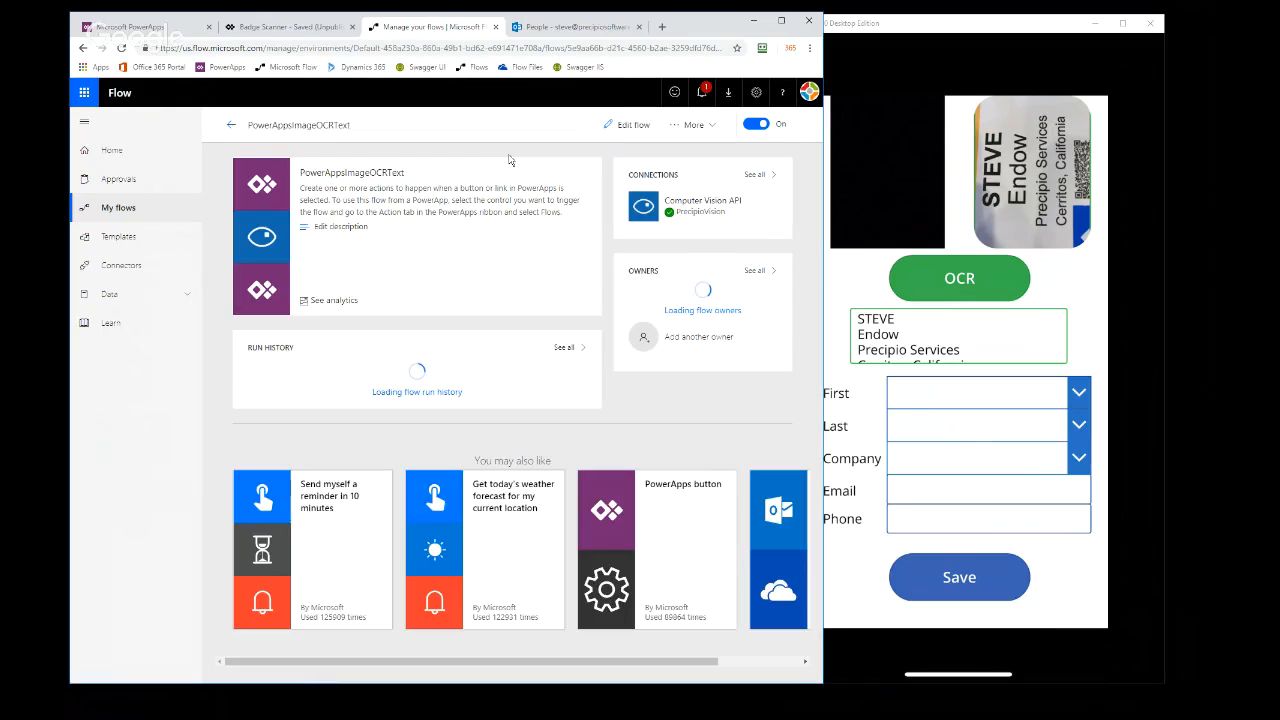
# Open the flow's most recent run and examine the Compose content type, the OCR action's detected text and the PowerApps response
pyautogui.click(386, 375)
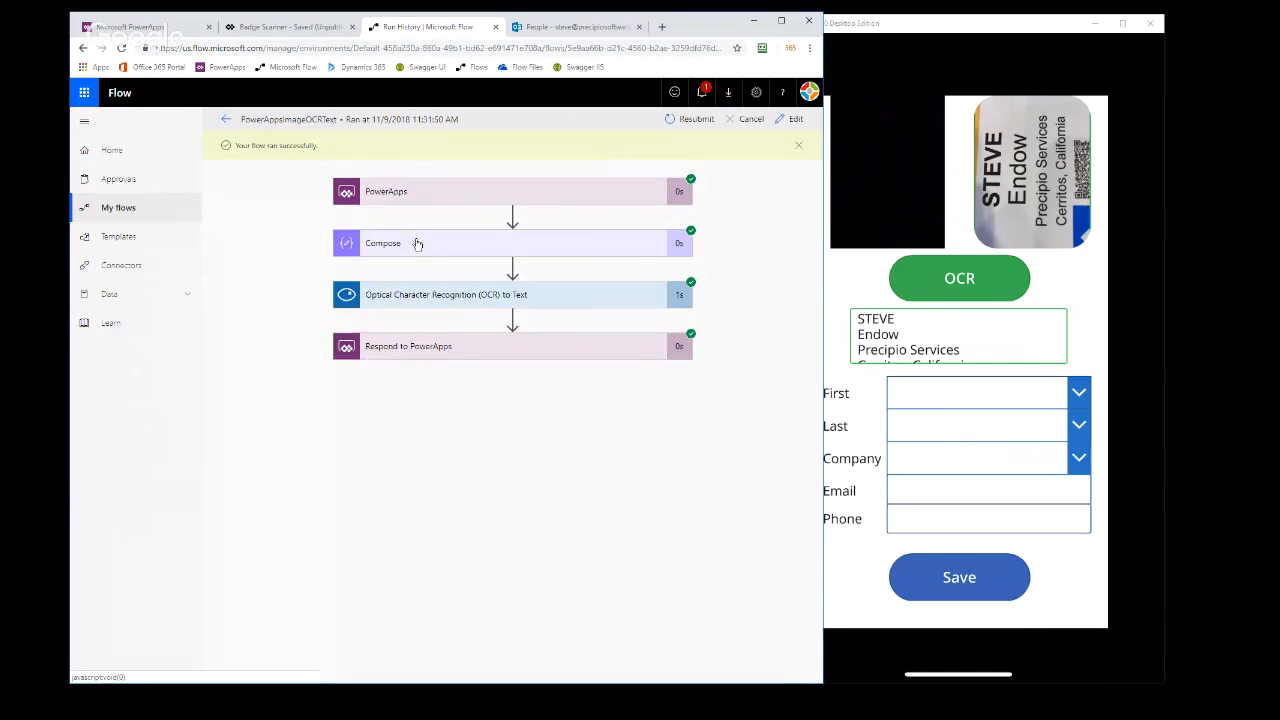
pyautogui.click(417, 244)
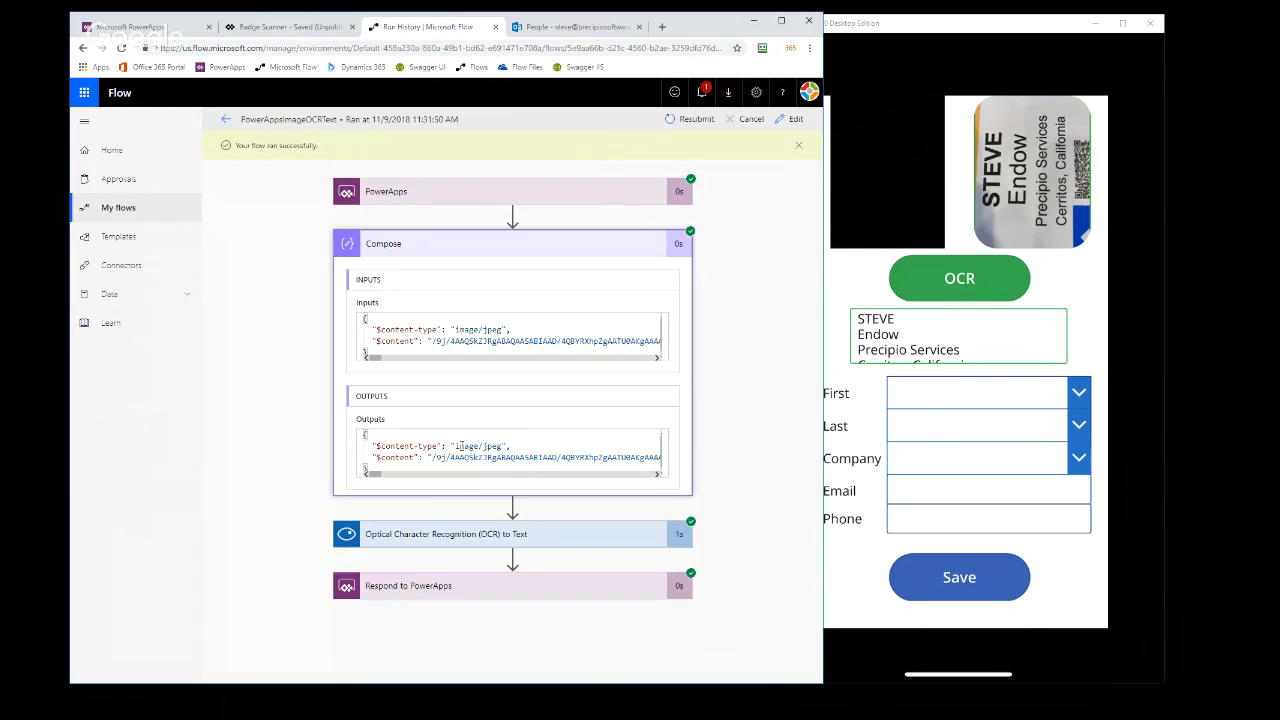
pyautogui.moveTo(456, 446); pyautogui.dragTo(510, 444)
pyautogui.click(444, 535)
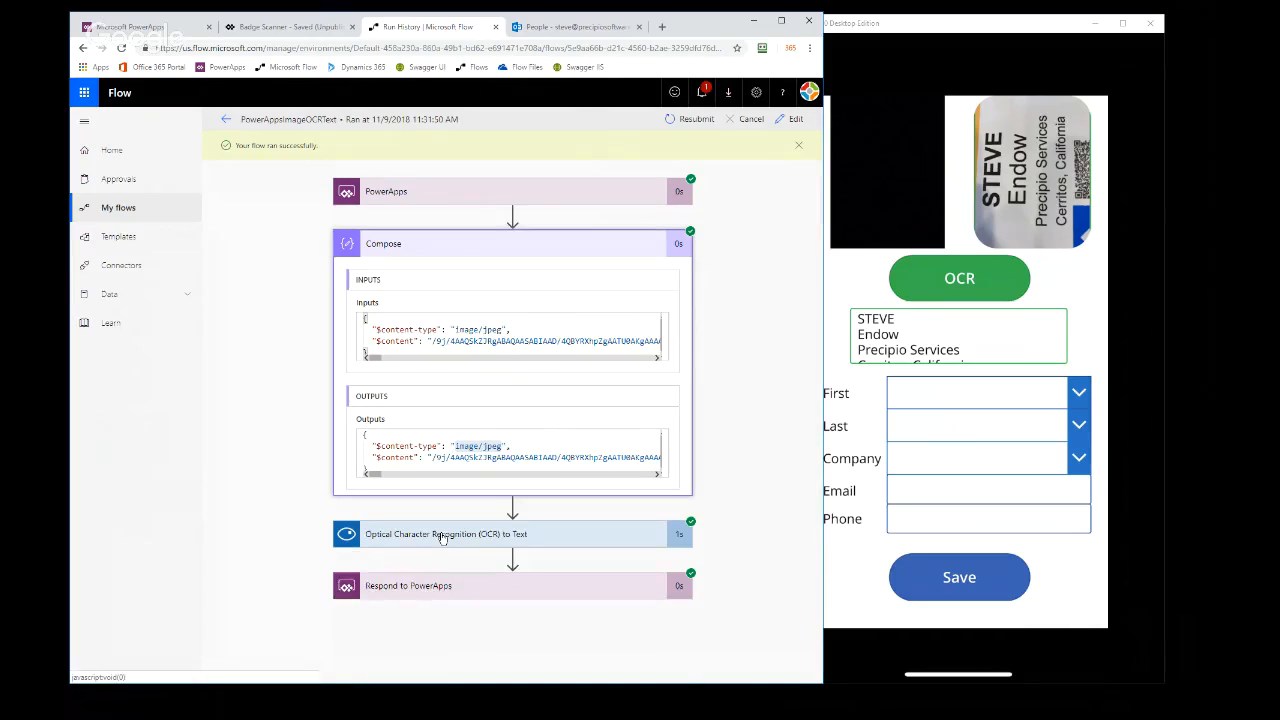
pyautogui.click(542, 249)
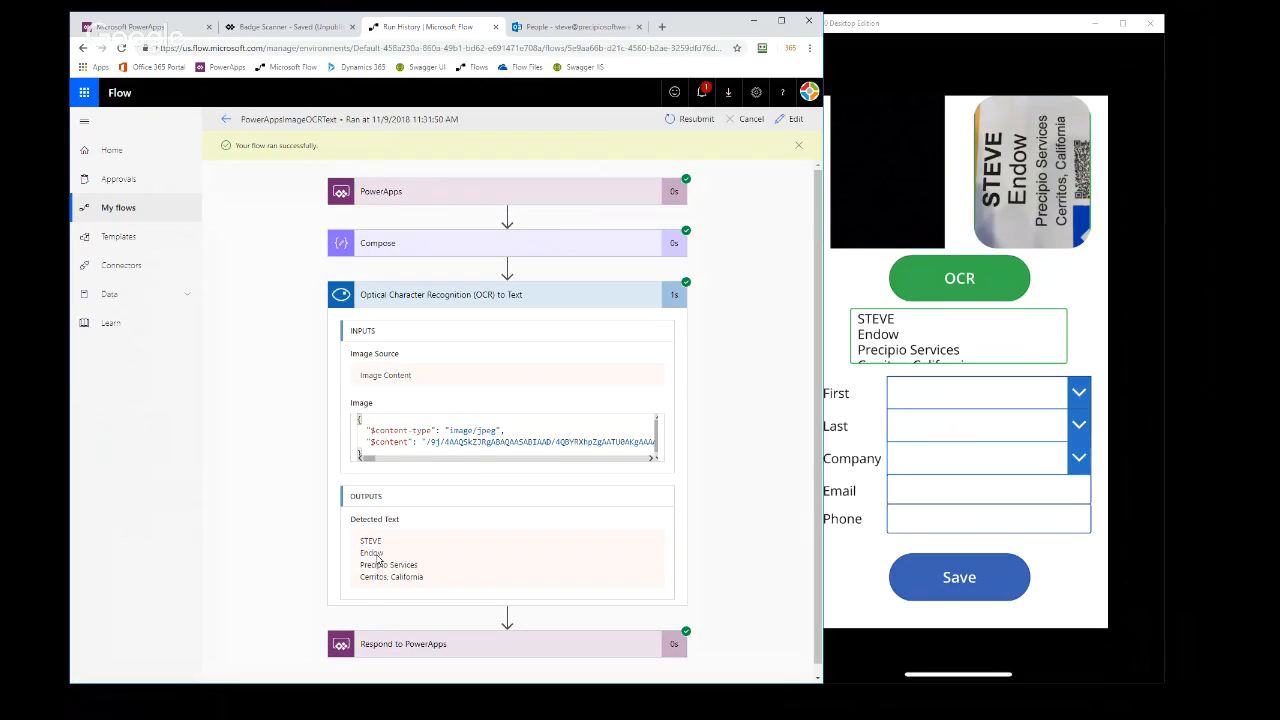
pyautogui.moveTo(361, 541); pyautogui.dragTo(436, 582)
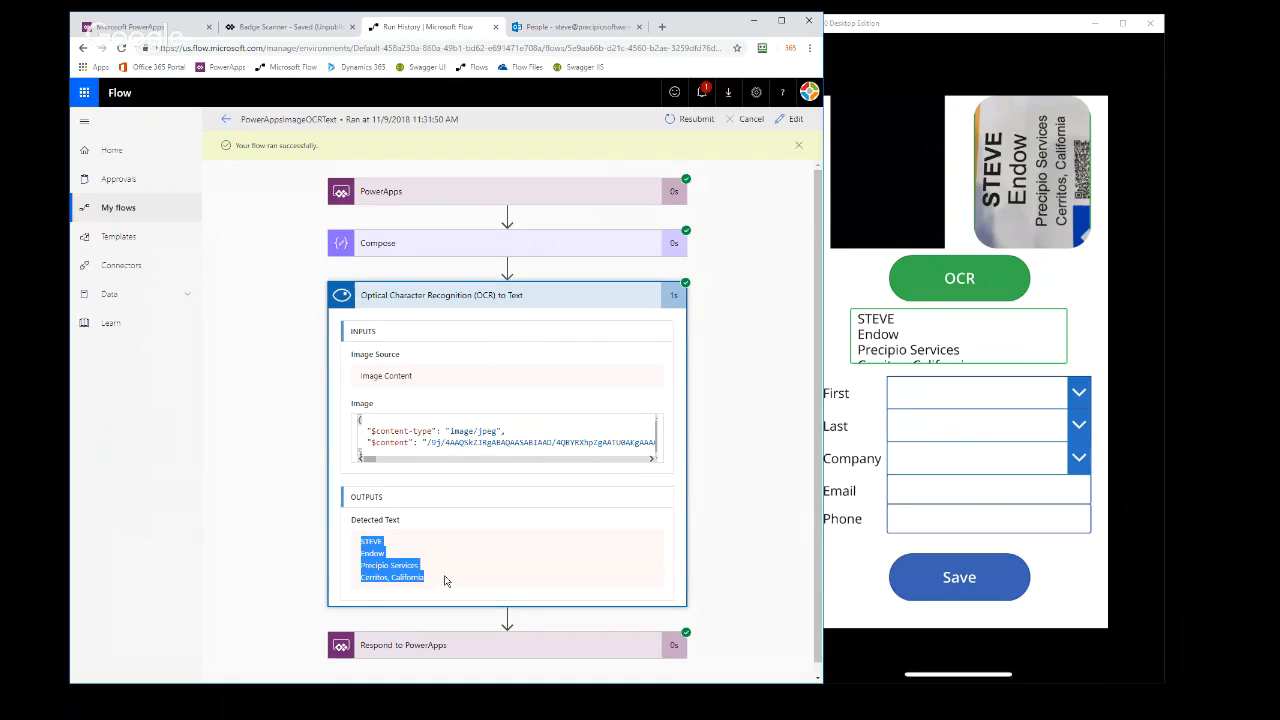
pyautogui.scroll(-1, 709, 544)
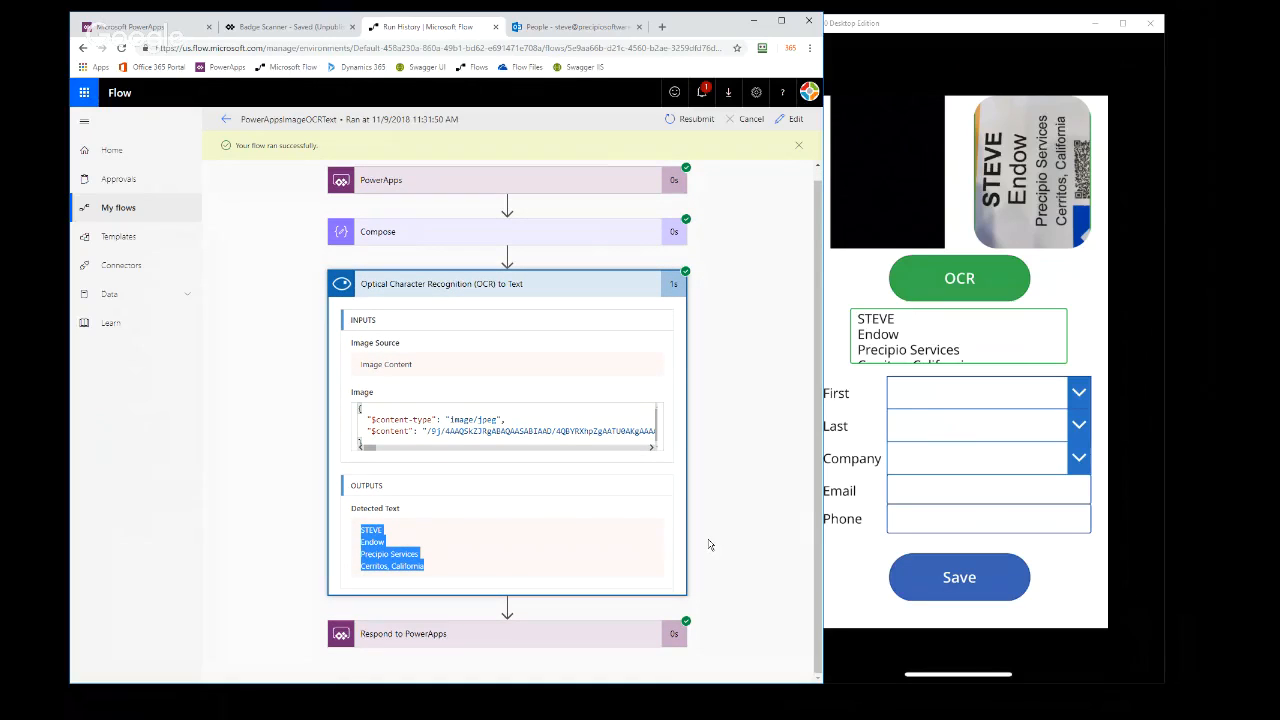
pyautogui.click(530, 636)
# Return to the Badge Scanner app and examine the formulas of the badge text box and the First, Last, Company and Email fields
pyautogui.click(313, 28)
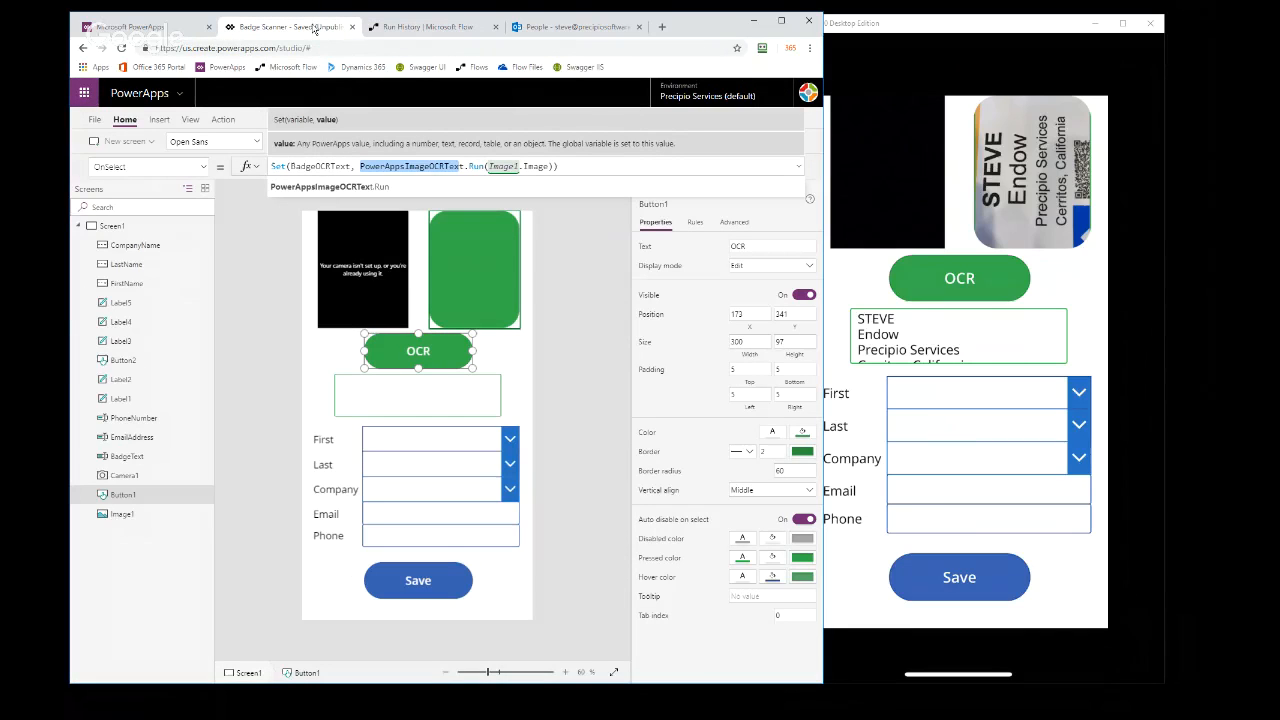
pyautogui.click(441, 394)
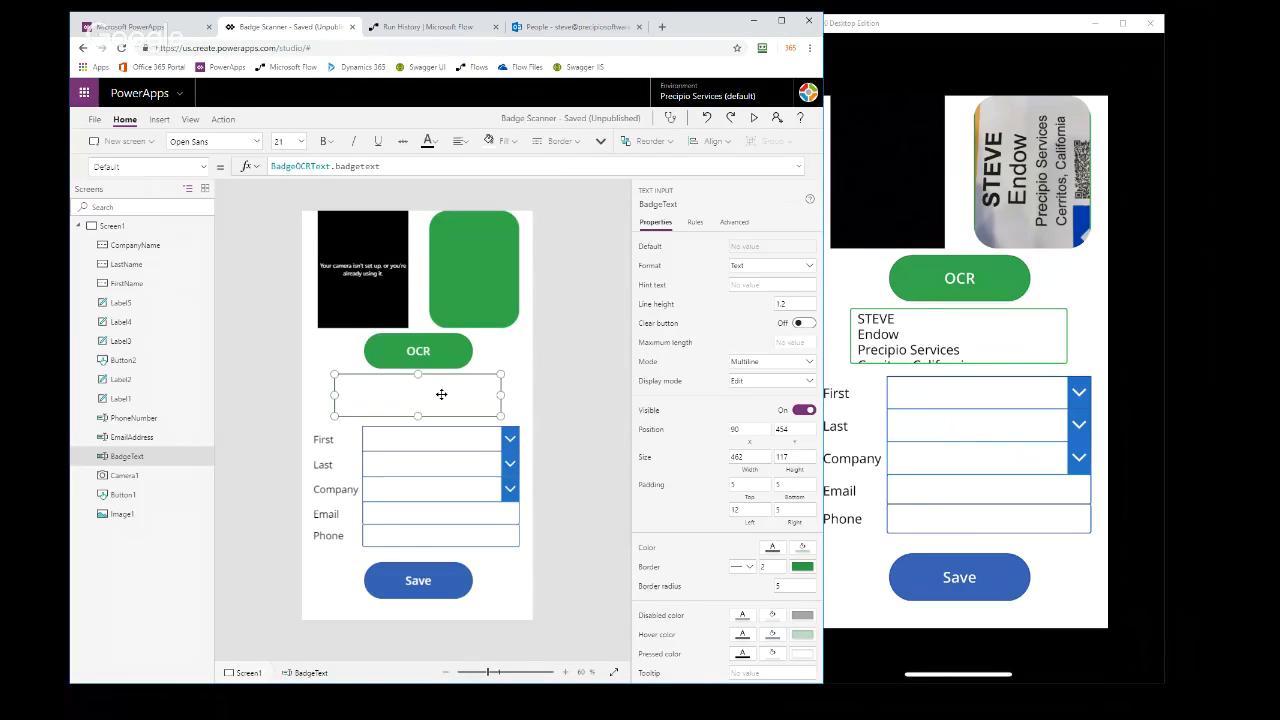
pyautogui.click(469, 441)
pyautogui.click(445, 465)
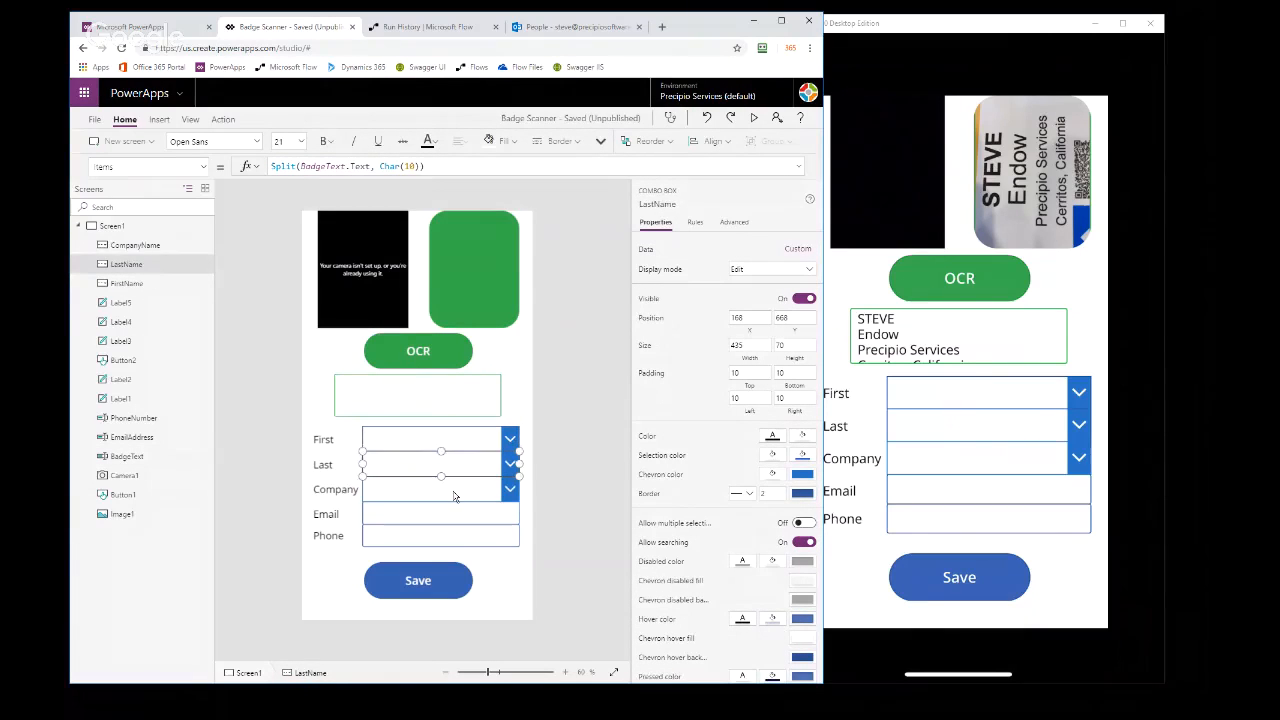
pyautogui.click(450, 496)
pyautogui.click(452, 515)
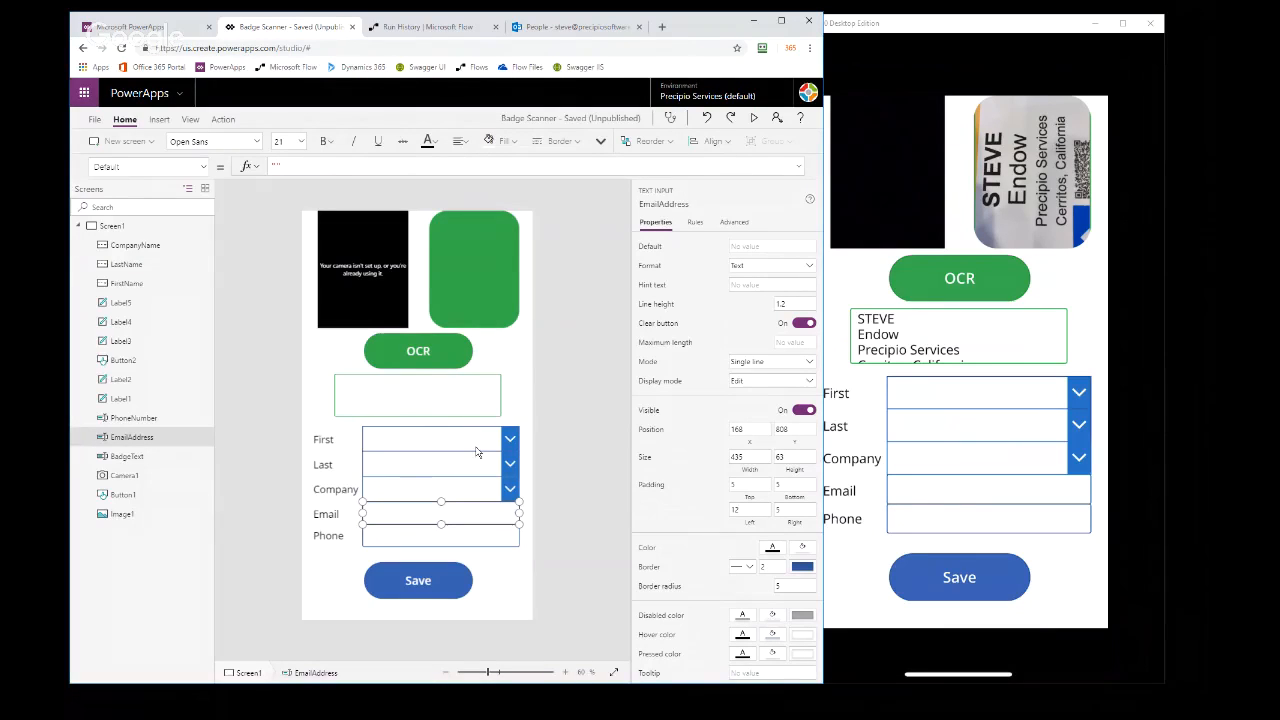
pyautogui.click(476, 450)
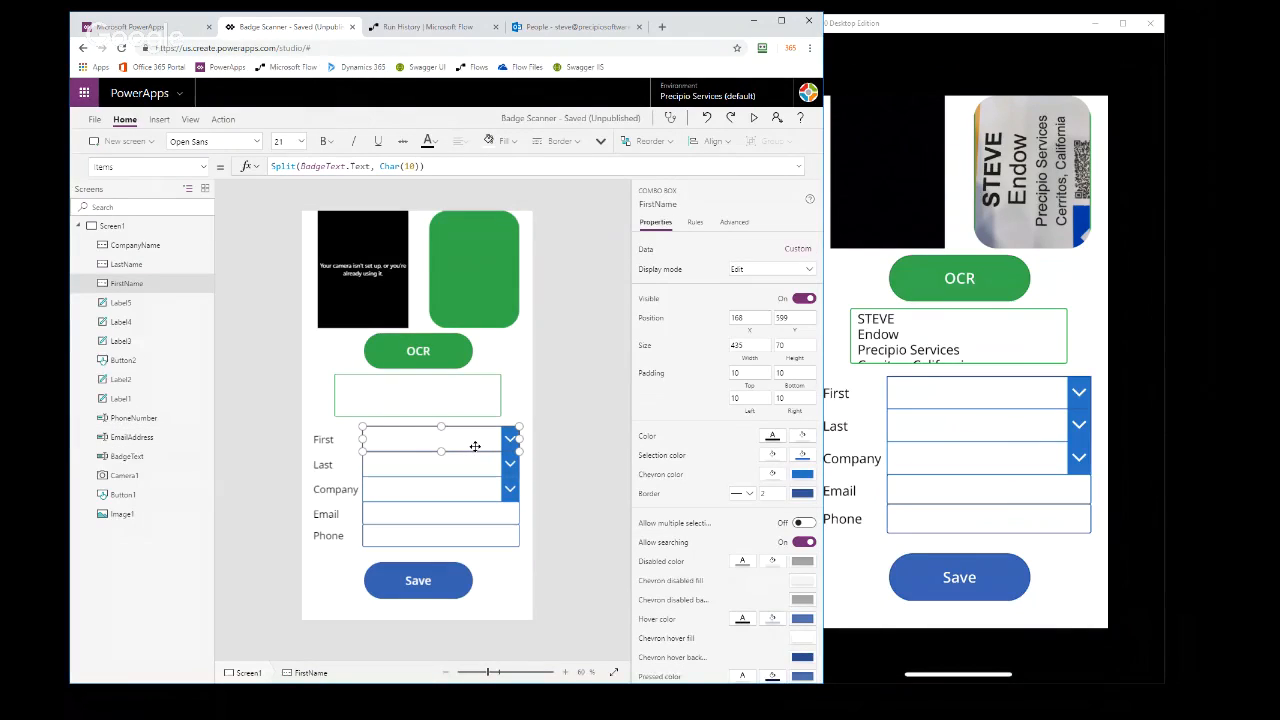
# Review the formulas of the badge text box, the First, Last and Company combo boxes, and the Save button
pyautogui.click(446, 402)
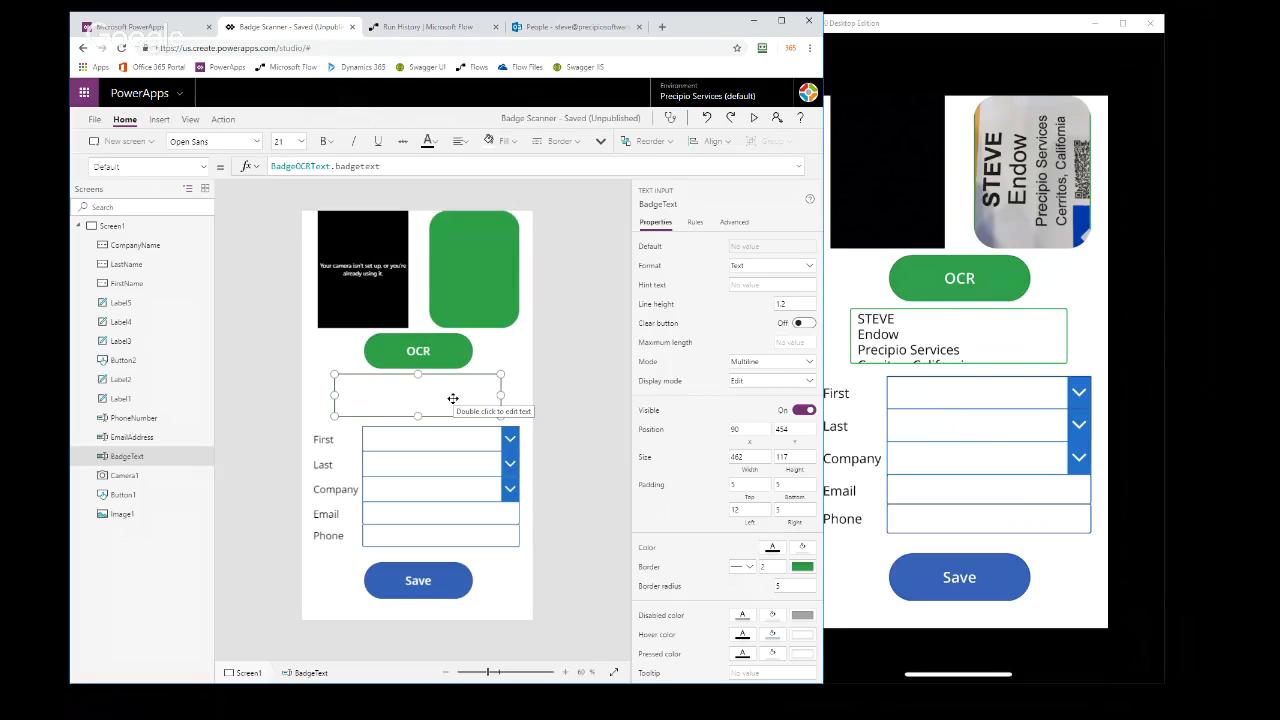
pyautogui.click(465, 438)
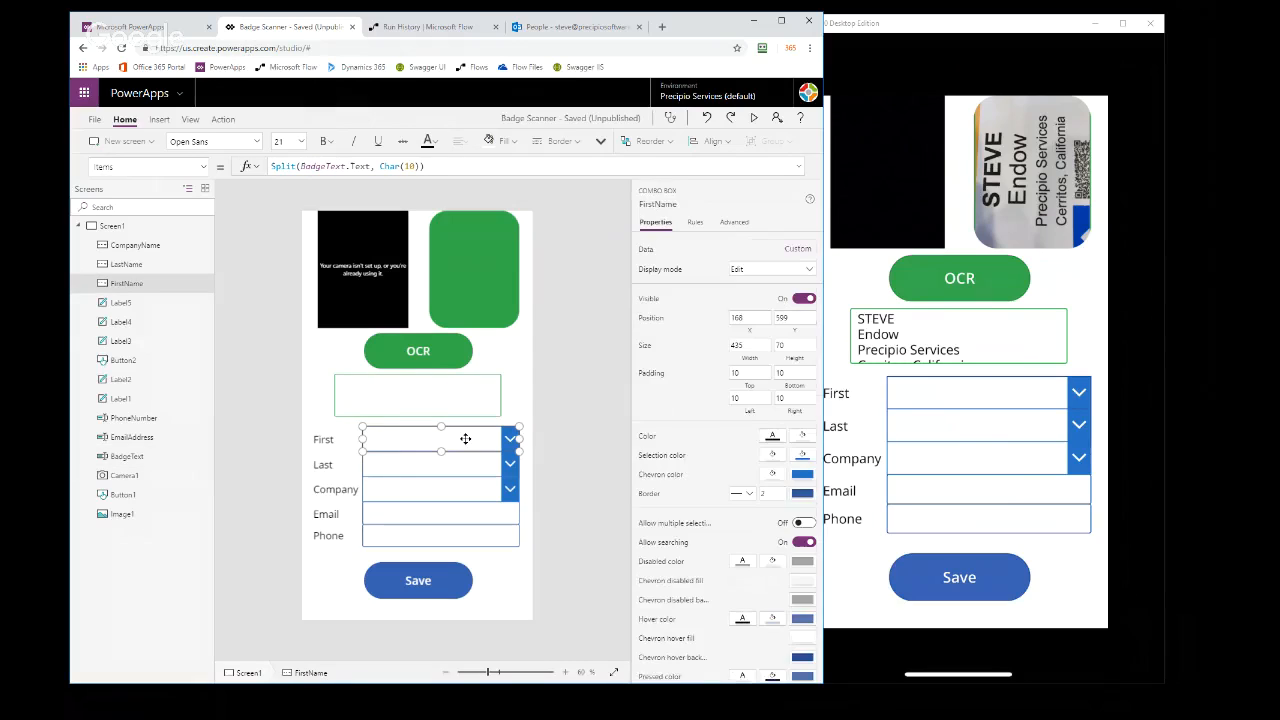
pyautogui.click(470, 474)
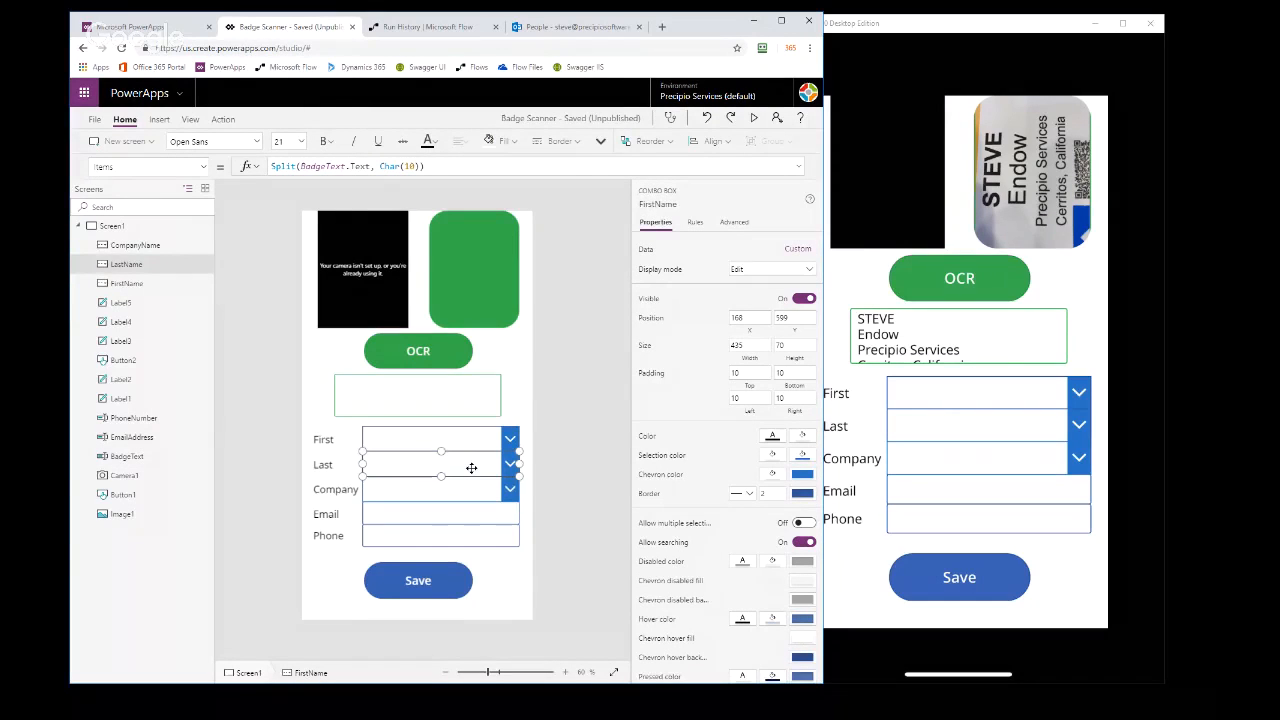
pyautogui.click(476, 494)
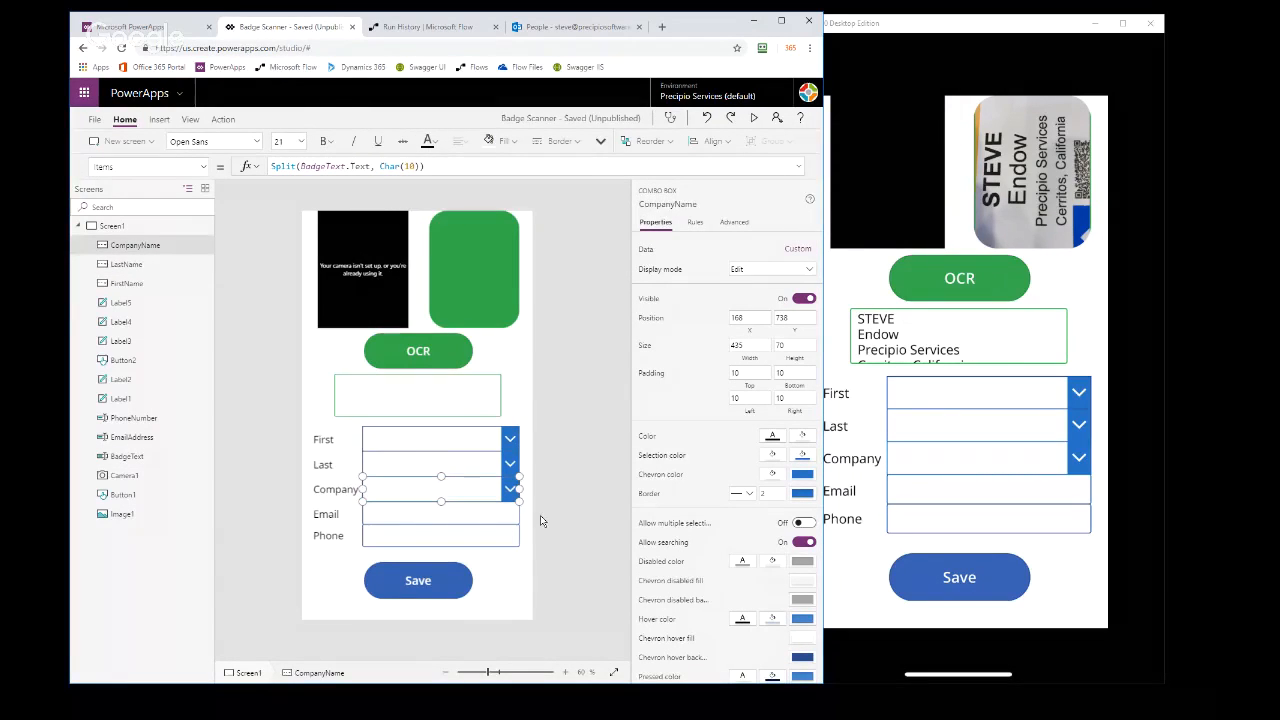
pyautogui.click(473, 436)
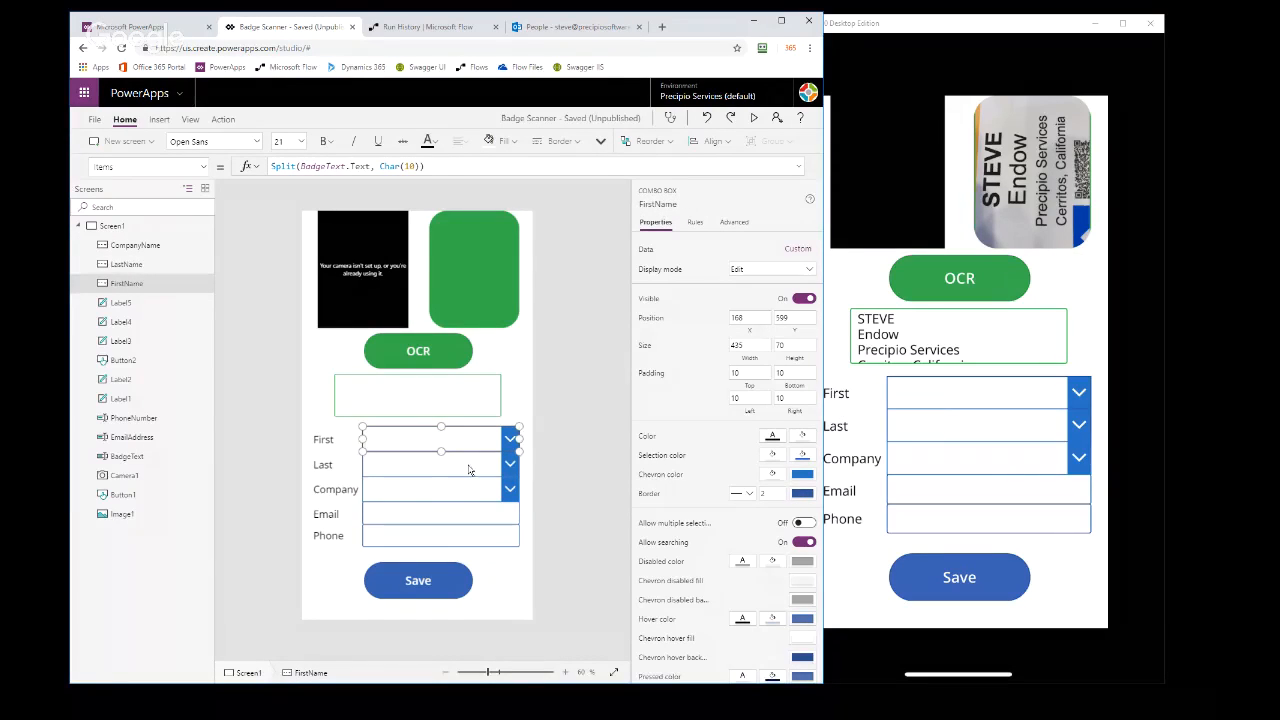
pyautogui.click(467, 464)
pyautogui.click(466, 490)
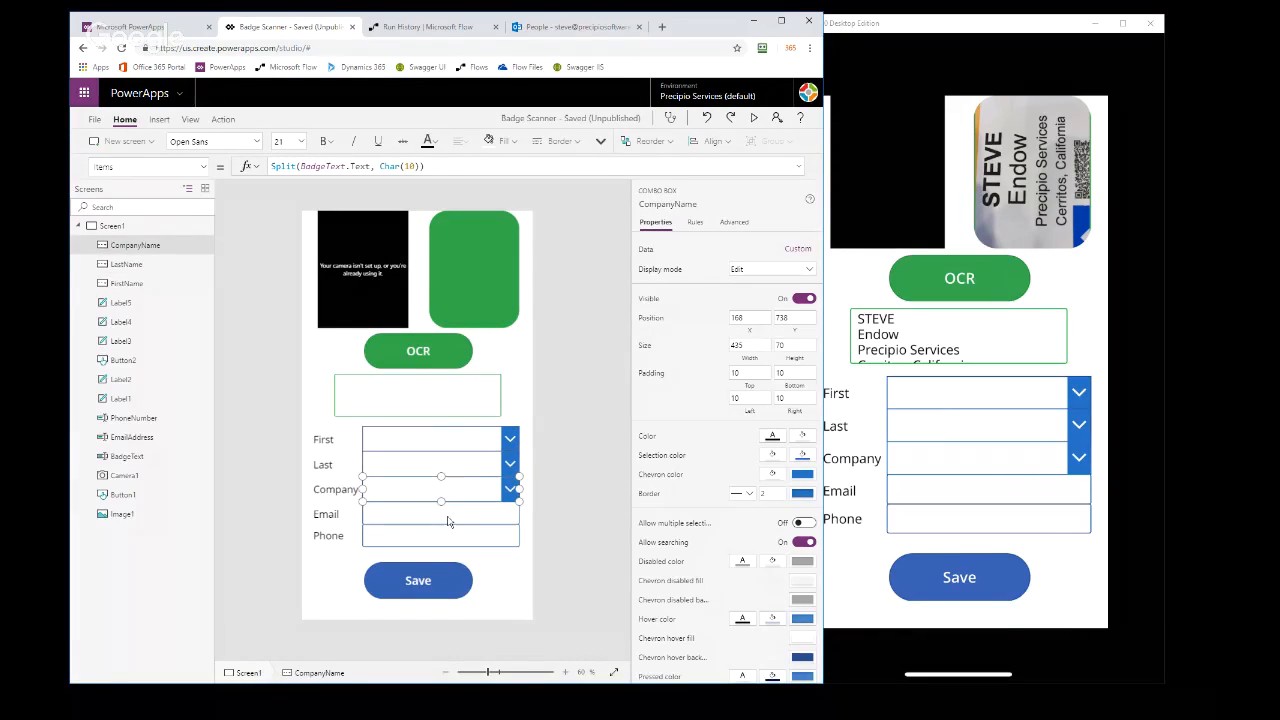
pyautogui.click(418, 581)
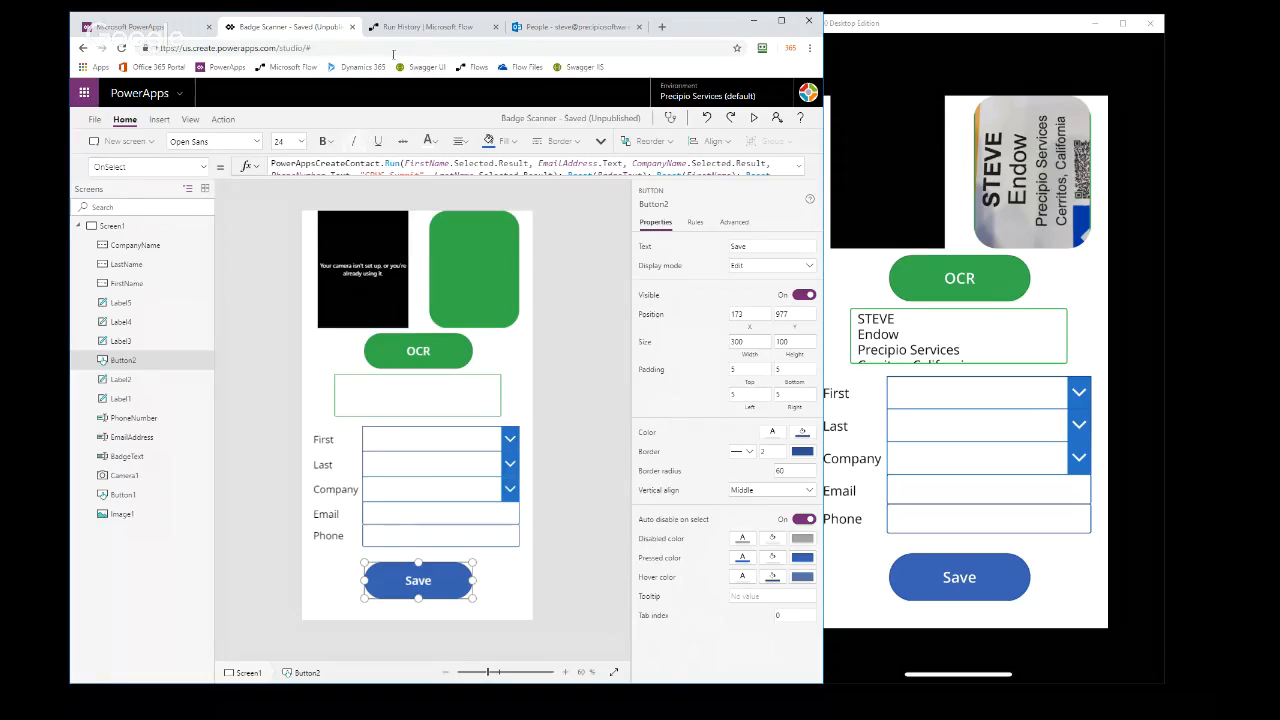
# Return the Flow page to the PowerAppsImageOCRText details, and recheck the OCR button's OnSelect formula in the Badge Scanner app
pyautogui.click(418, 27)
pyautogui.click(224, 120)
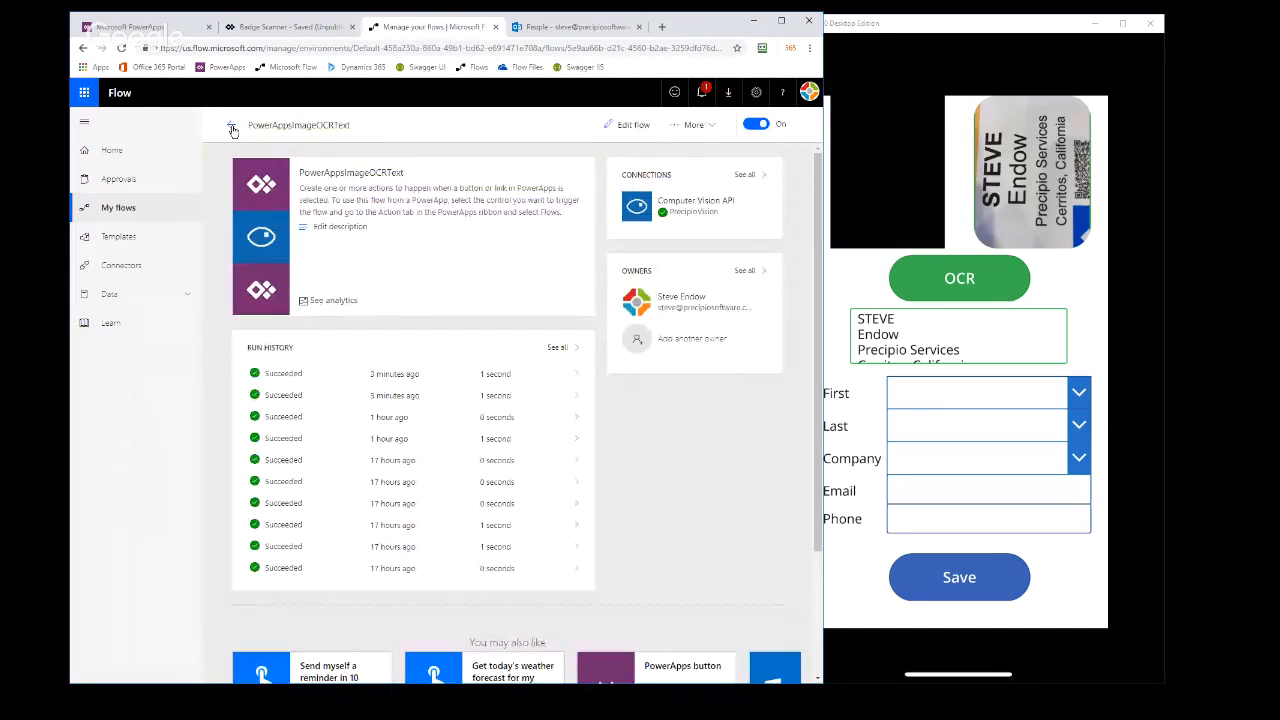
pyautogui.click(278, 27)
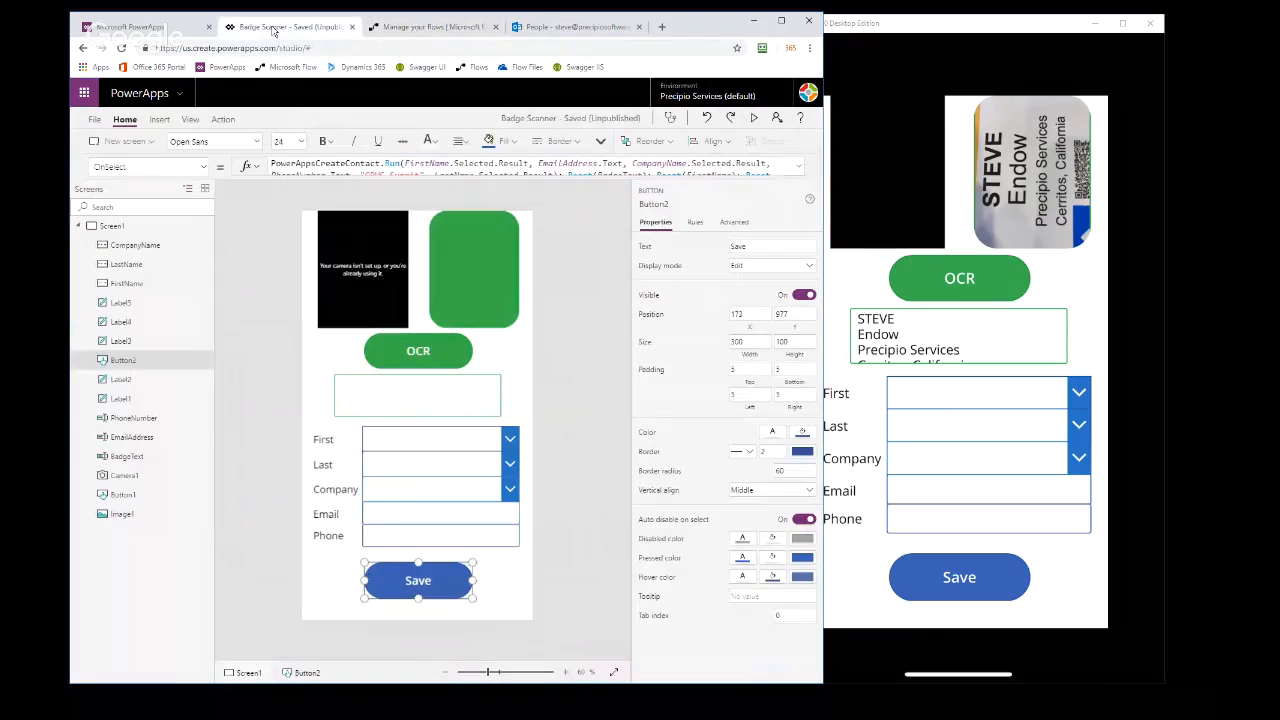
pyautogui.click(390, 349)
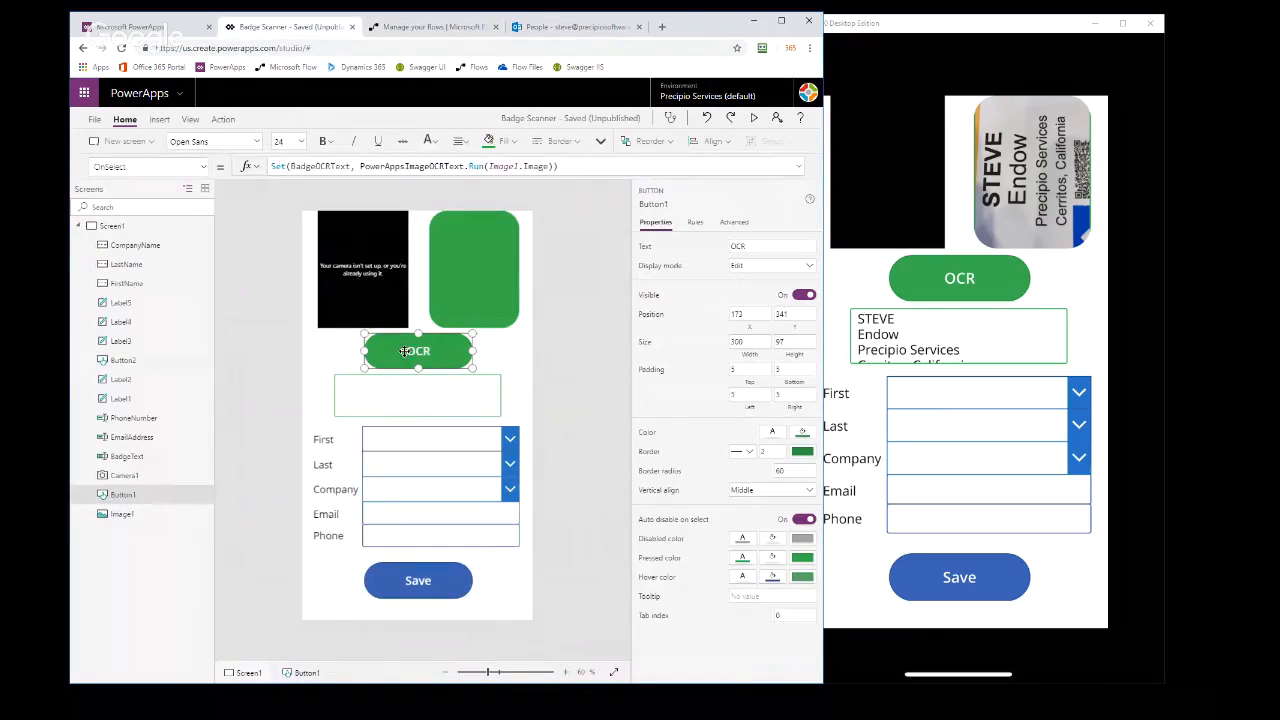
# Open the PowerAppsImageOCRText flow for editing in Microsoft Flow and examine the Image Source options of its OCR action
pyautogui.click(395, 27)
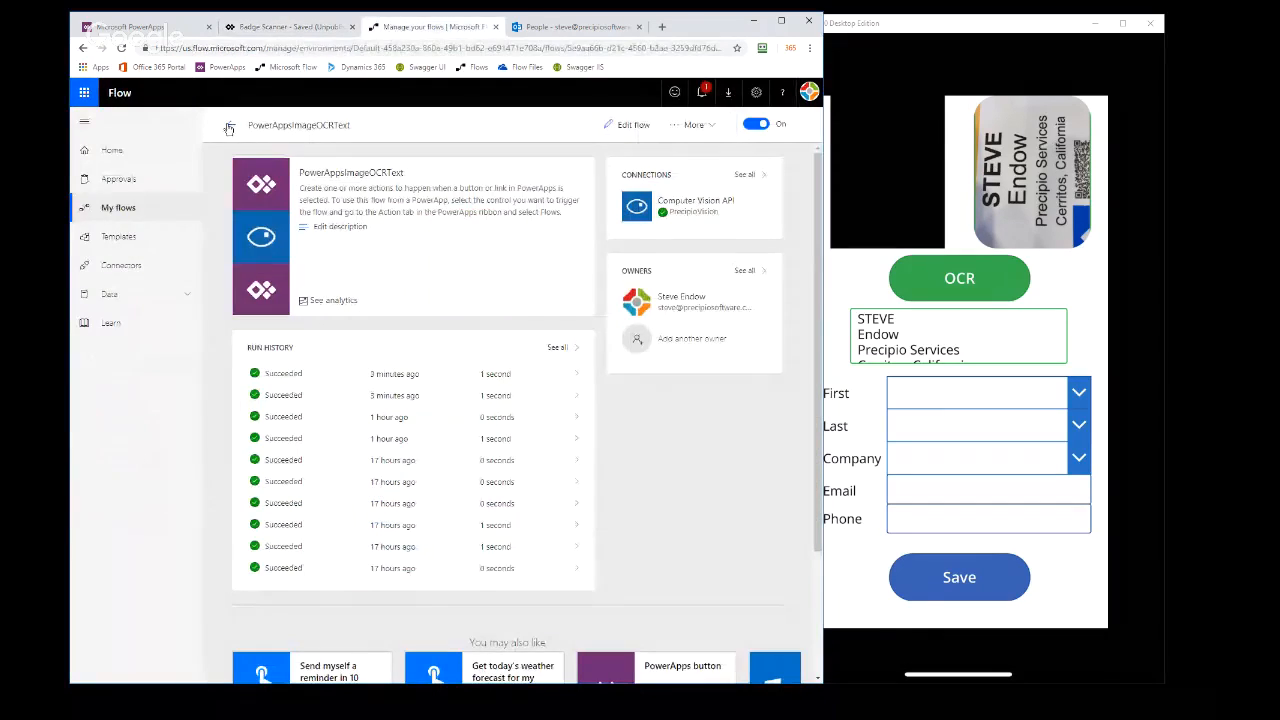
pyautogui.click(629, 125)
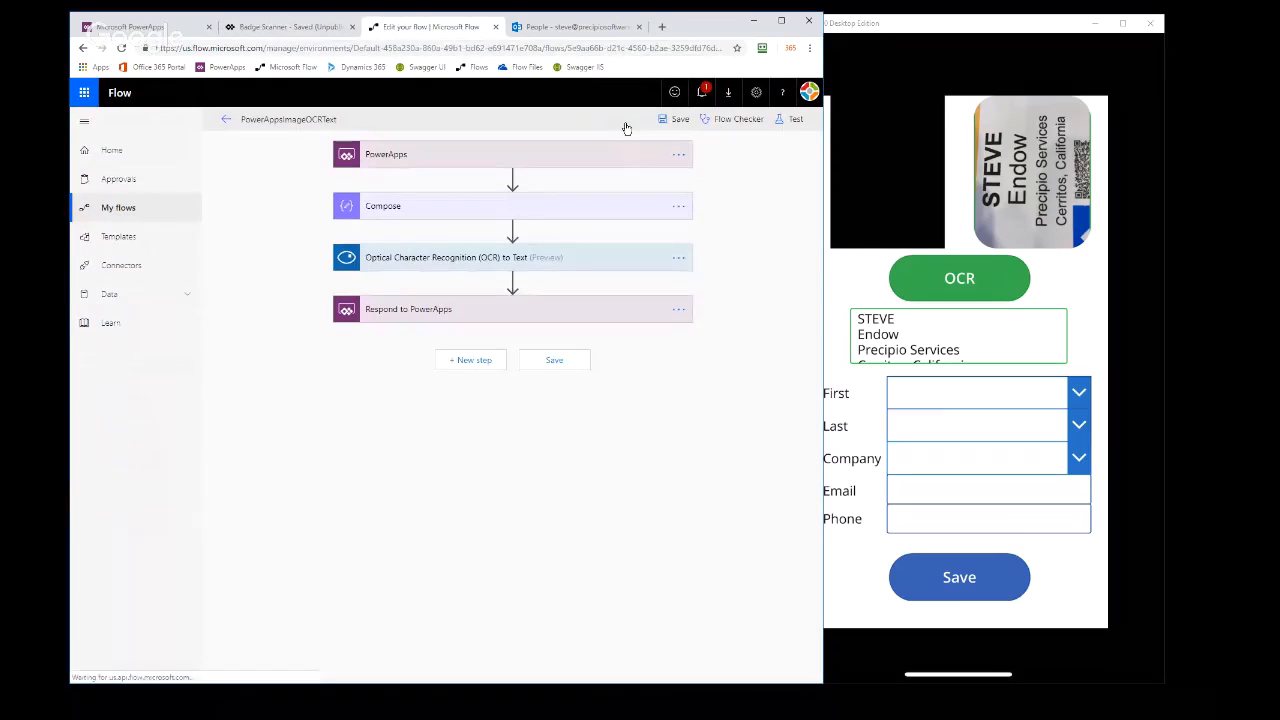
pyautogui.click(586, 261)
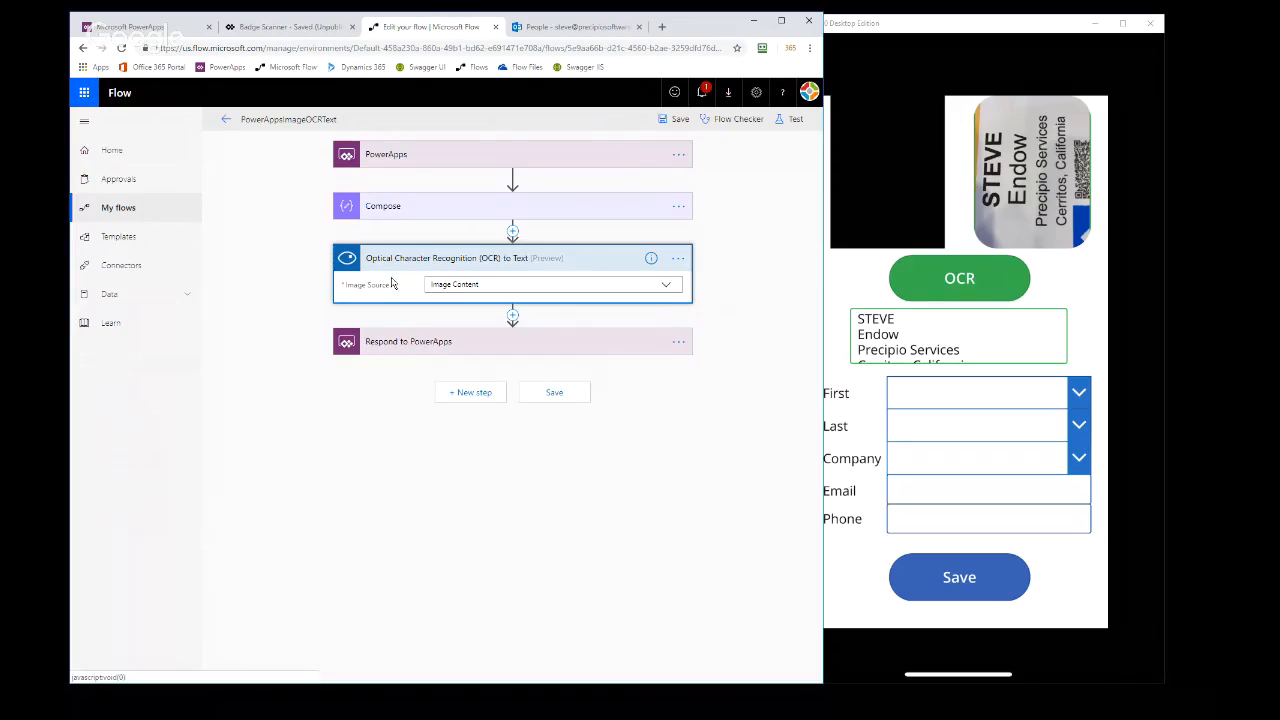
pyautogui.click(673, 290)
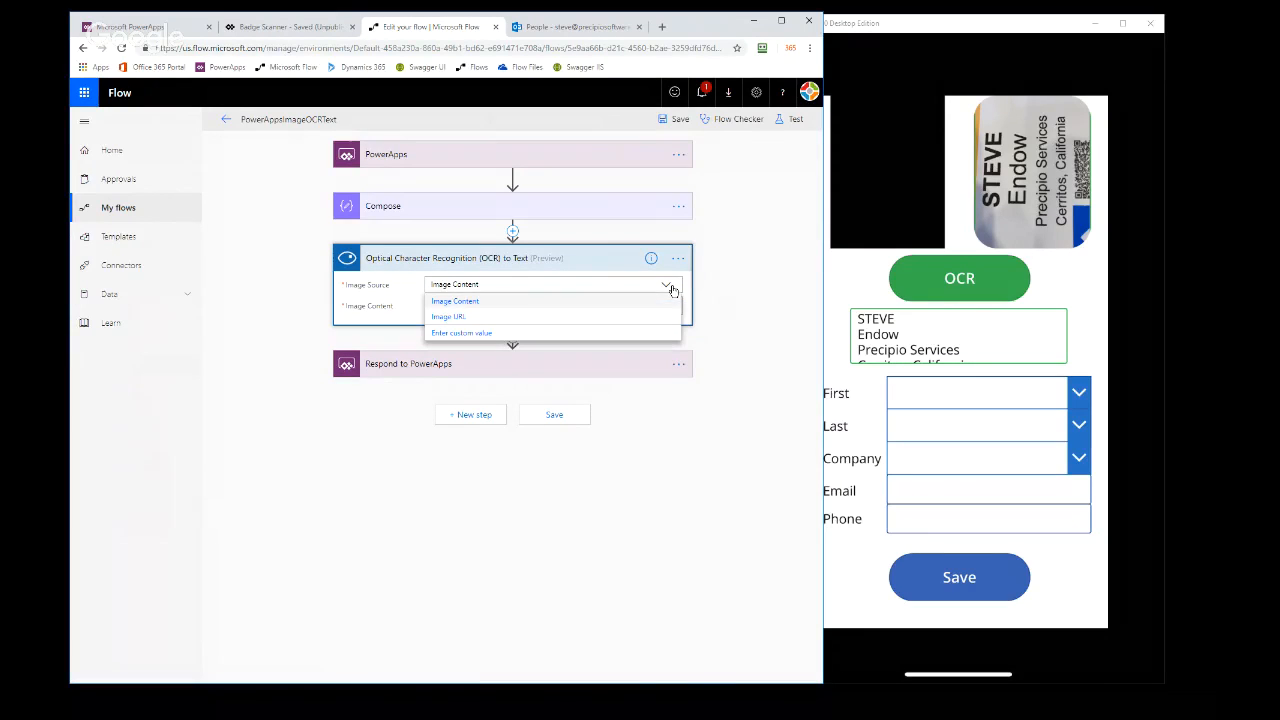
pyautogui.click(673, 290)
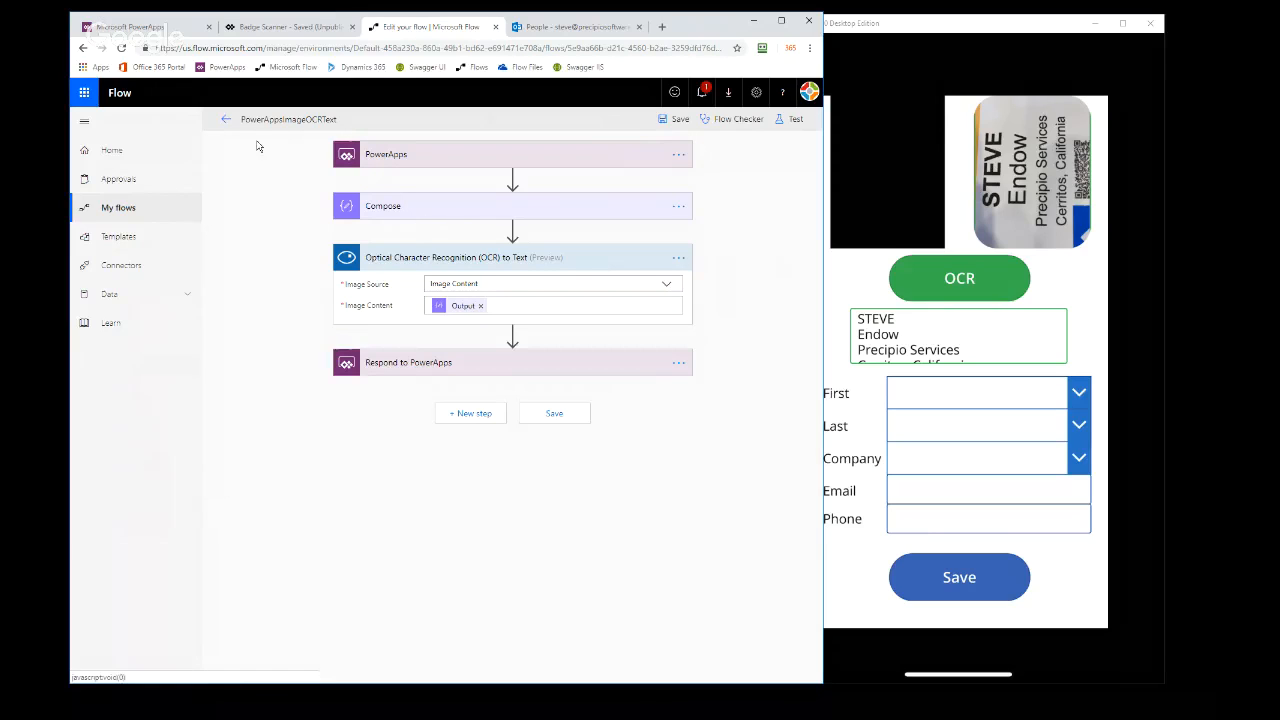
# Leave the flow editor without saving and open the details of the PowerAppsCreateContact flow
pyautogui.click(225, 120)
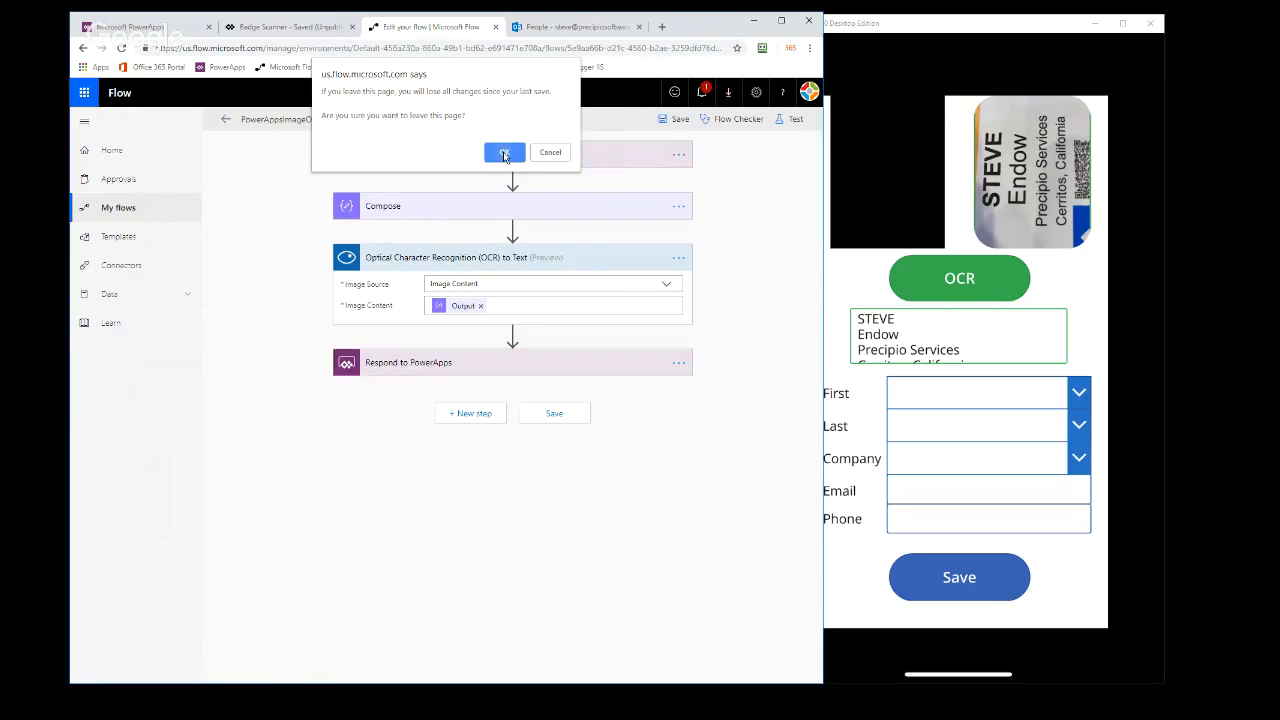
pyautogui.click(504, 152)
pyautogui.click(231, 125)
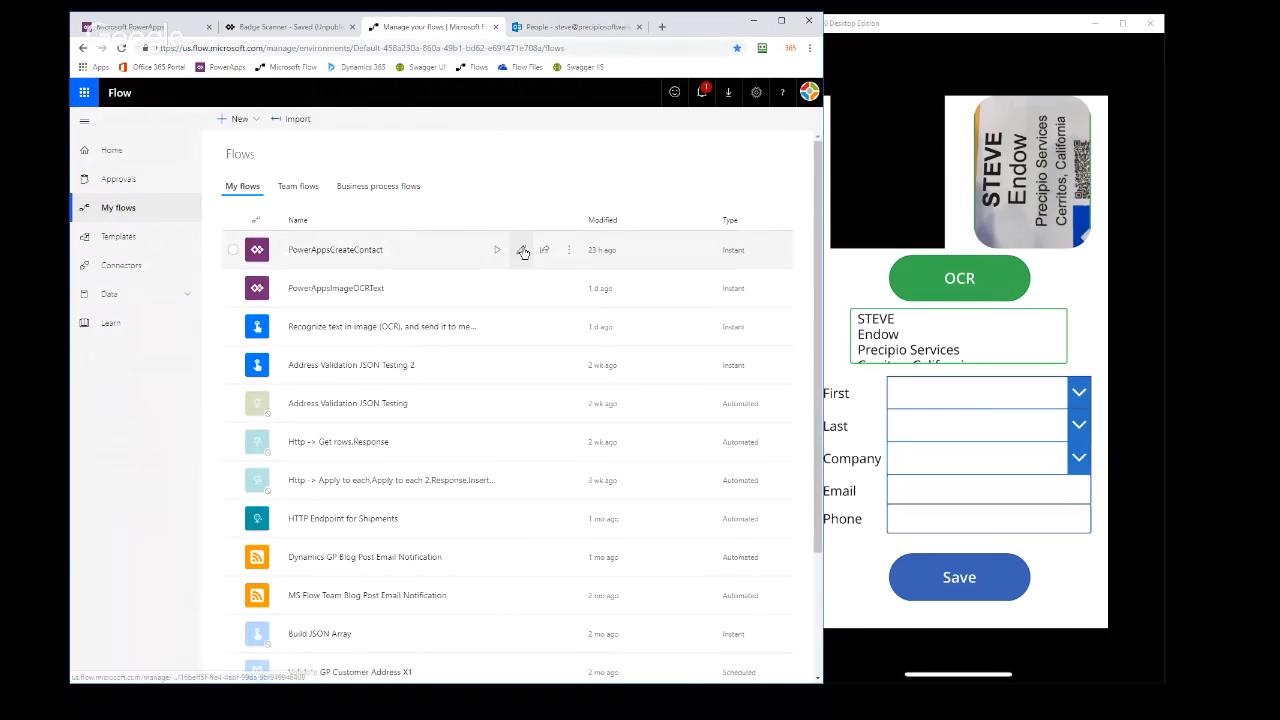
pyautogui.click(394, 261)
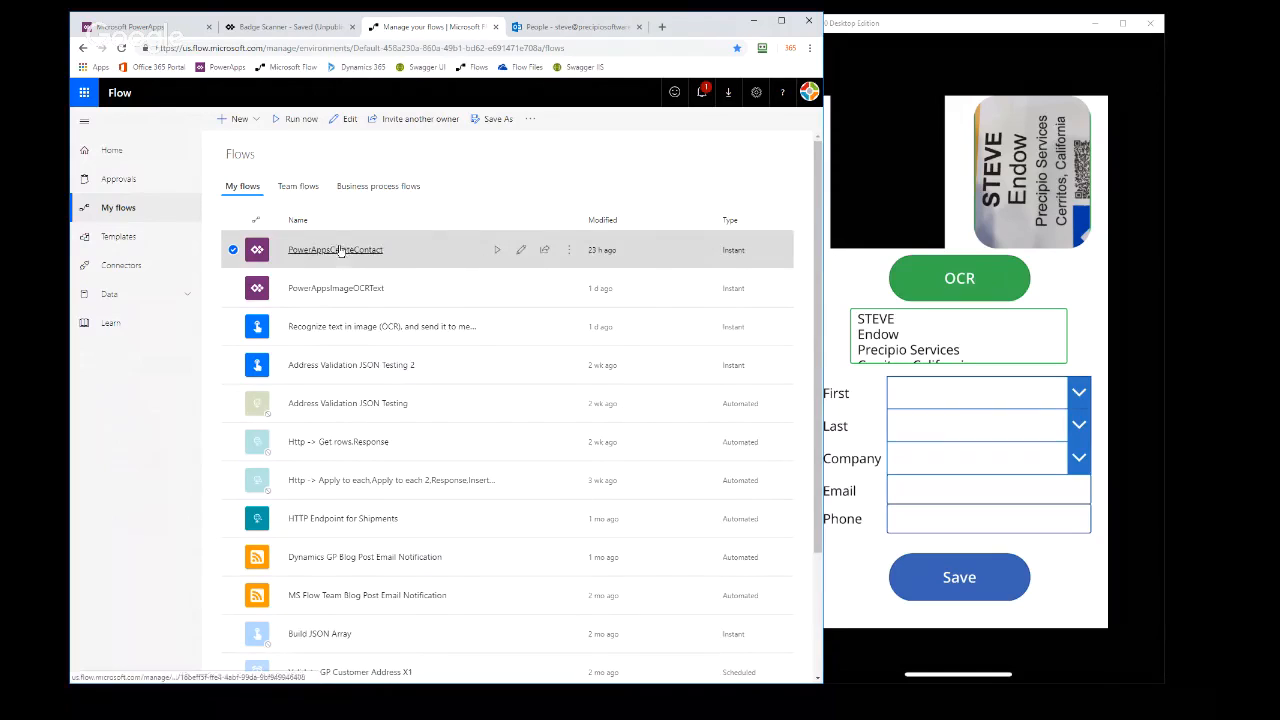
pyautogui.click(335, 254)
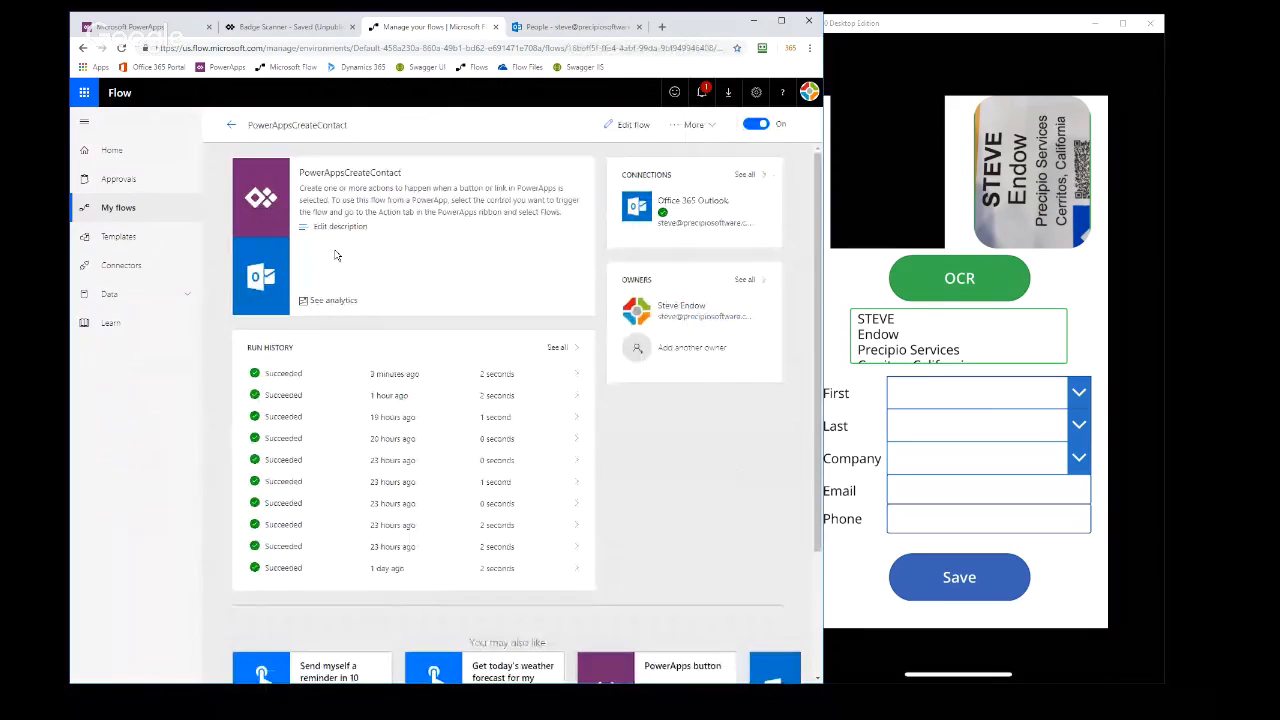
# Open the flow's most recent run and examine the Initialize CRLF, Initialize BadgeLines, Set variable and Create contact actions
pyautogui.click(391, 376)
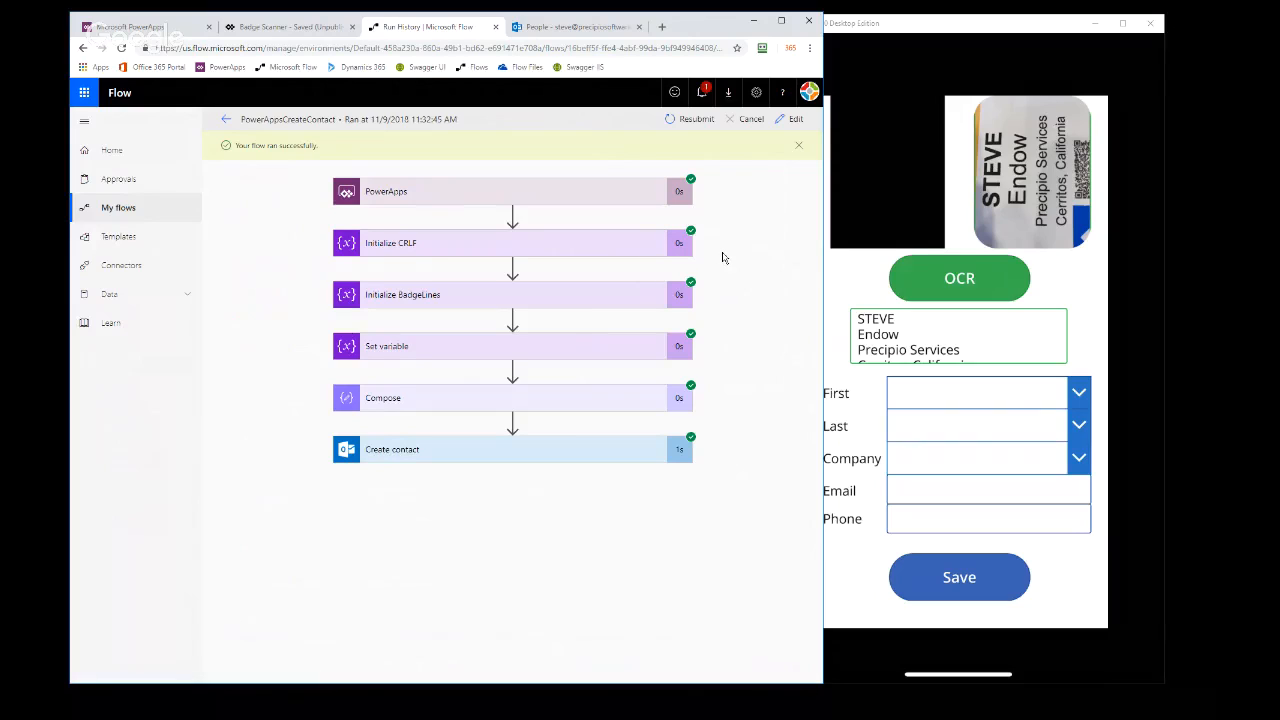
pyautogui.click(529, 252)
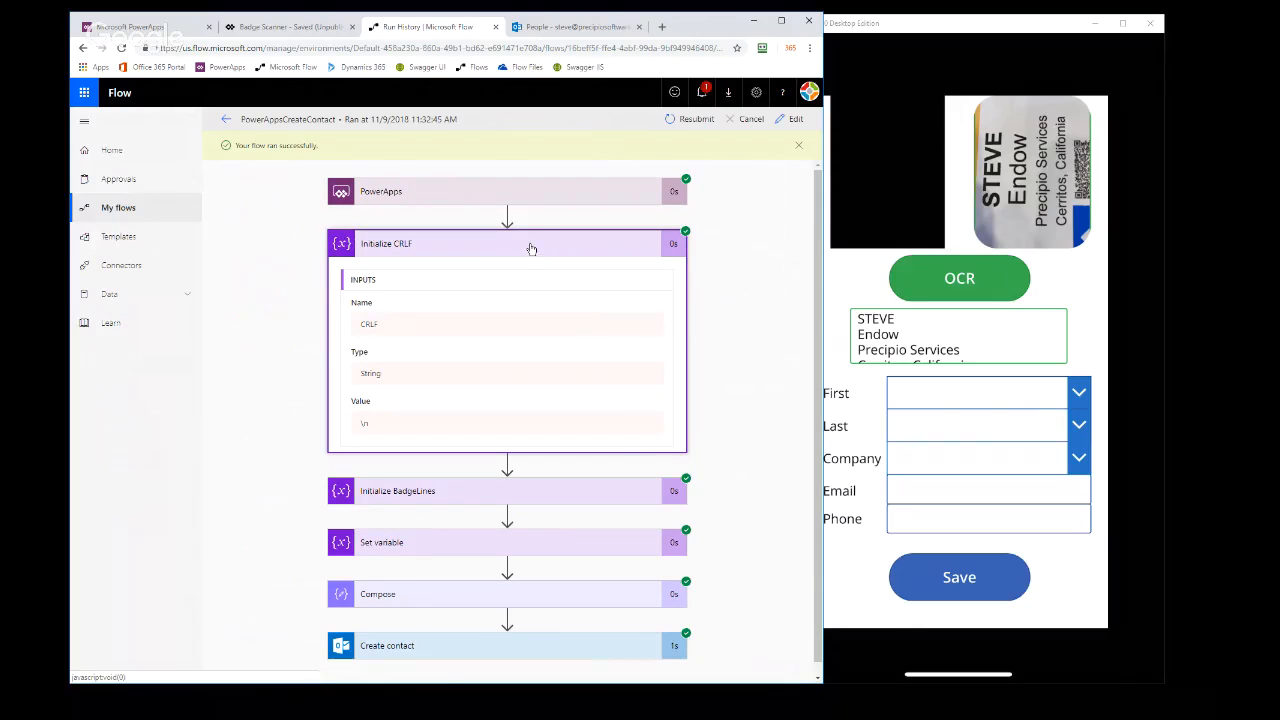
pyautogui.click(531, 248)
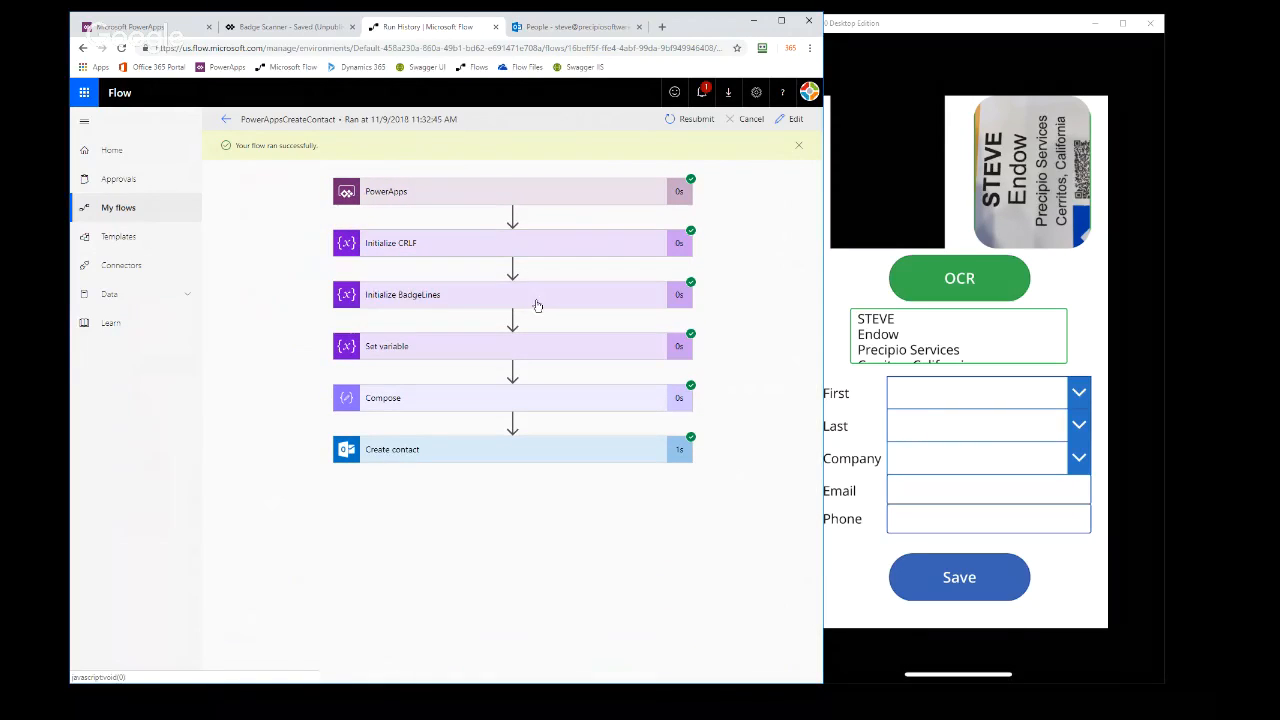
pyautogui.click(540, 302)
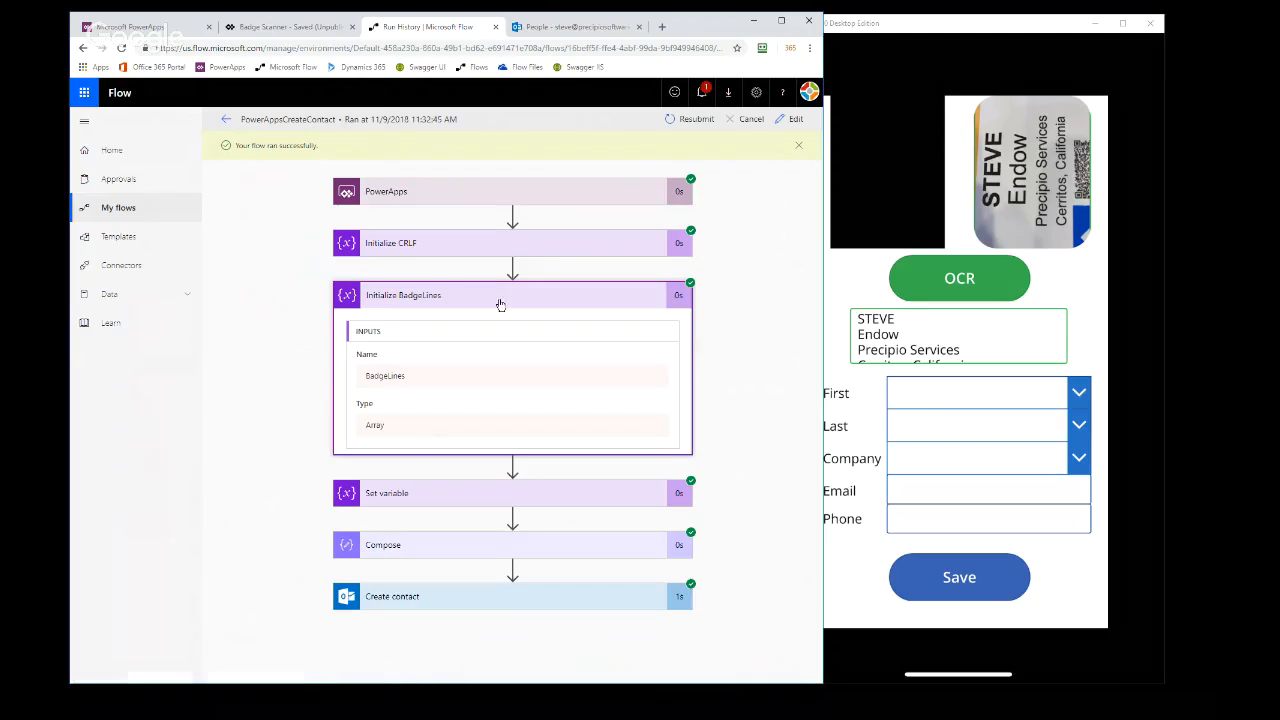
pyautogui.click(537, 296)
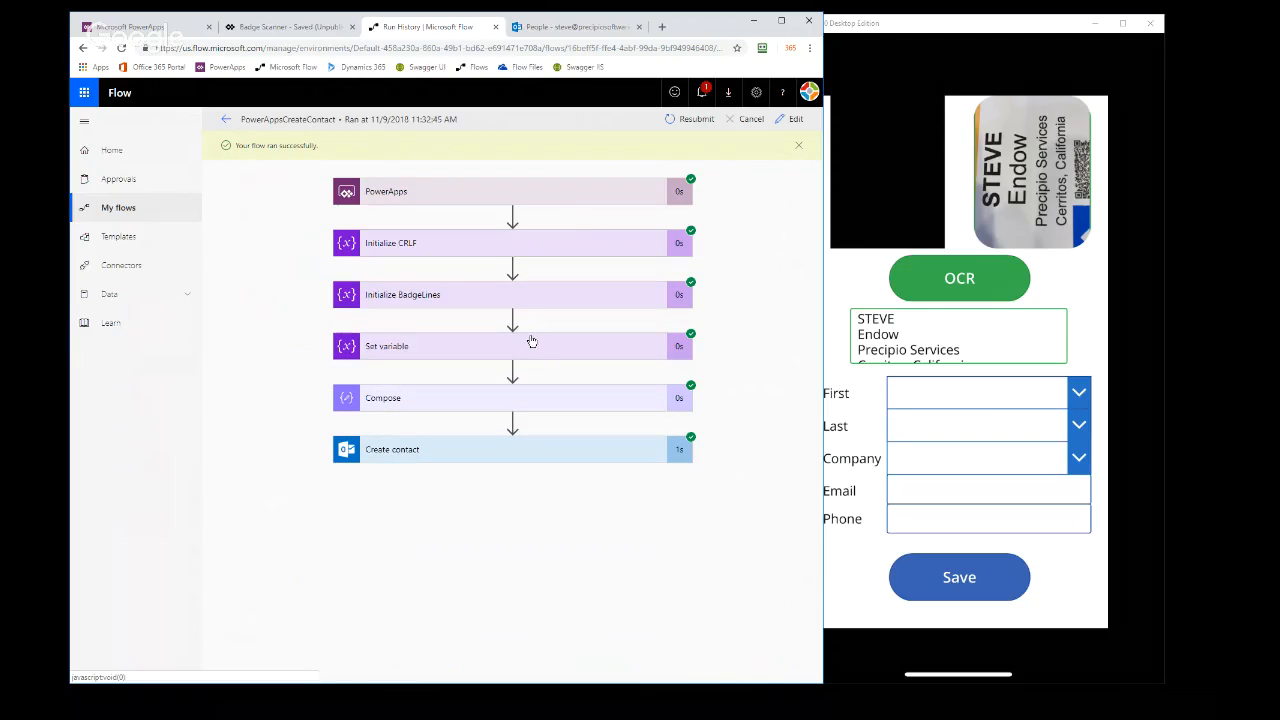
pyautogui.click(532, 346)
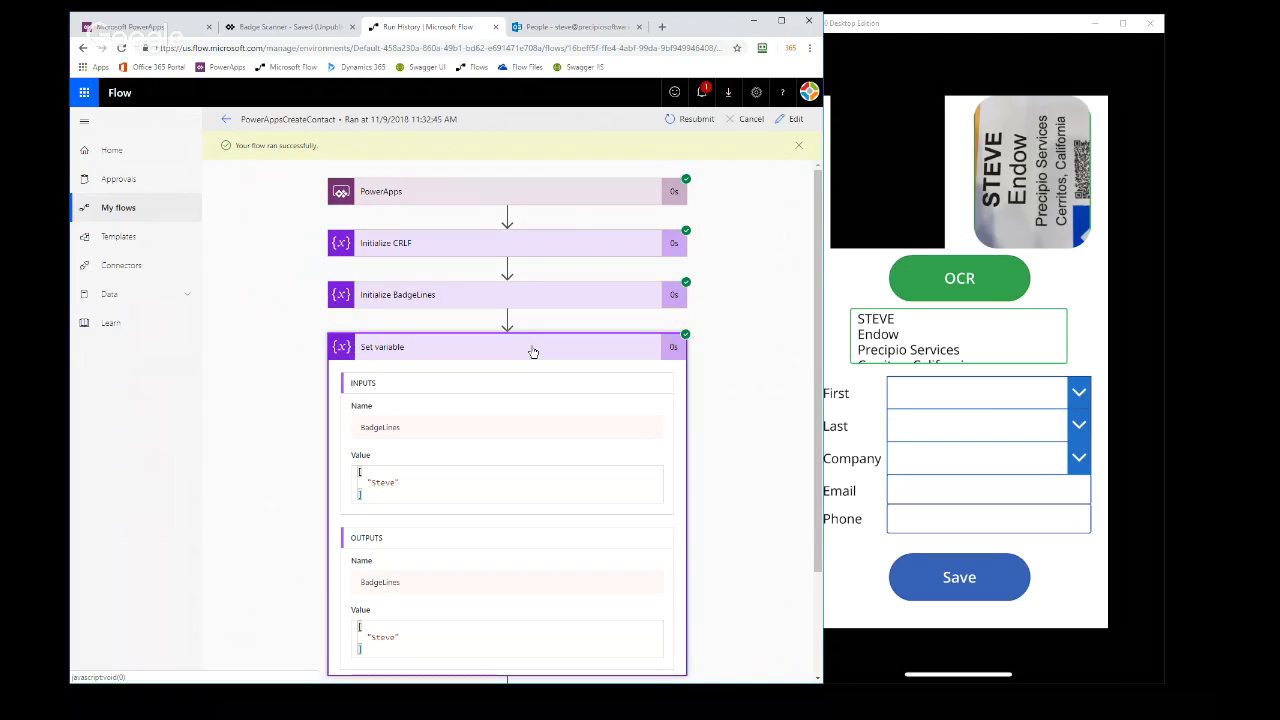
pyautogui.click(532, 350)
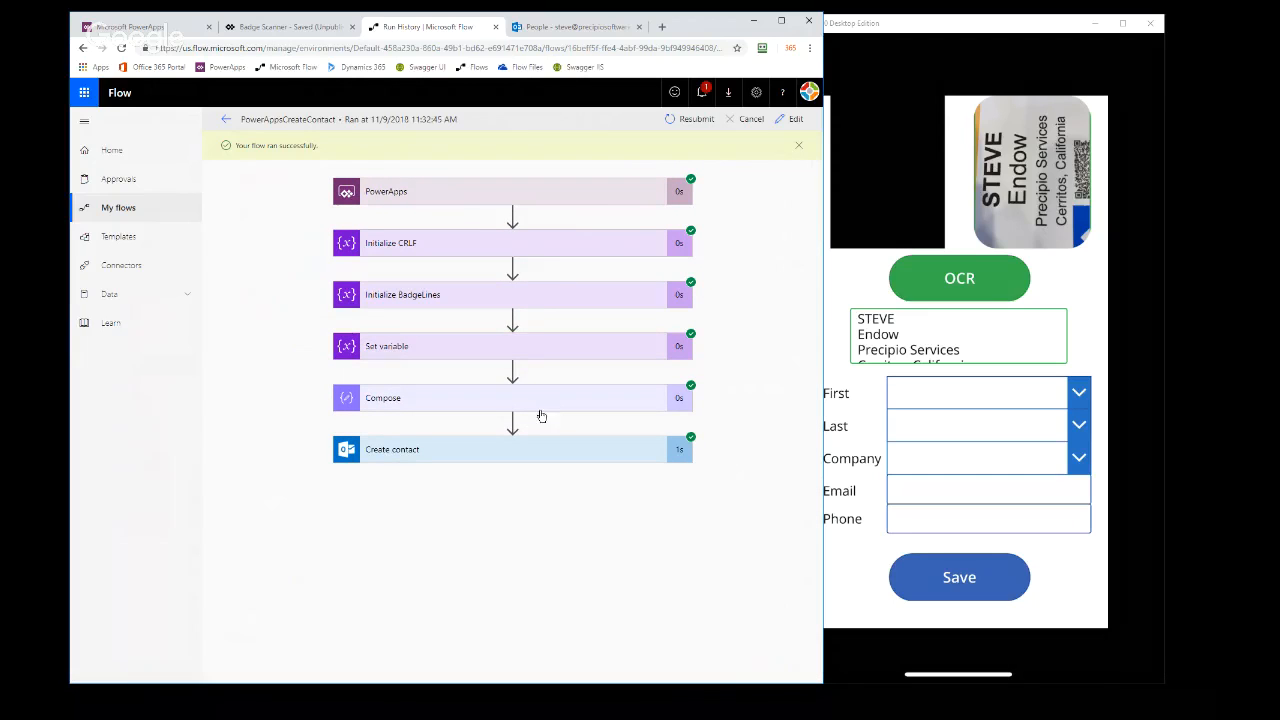
pyautogui.click(540, 457)
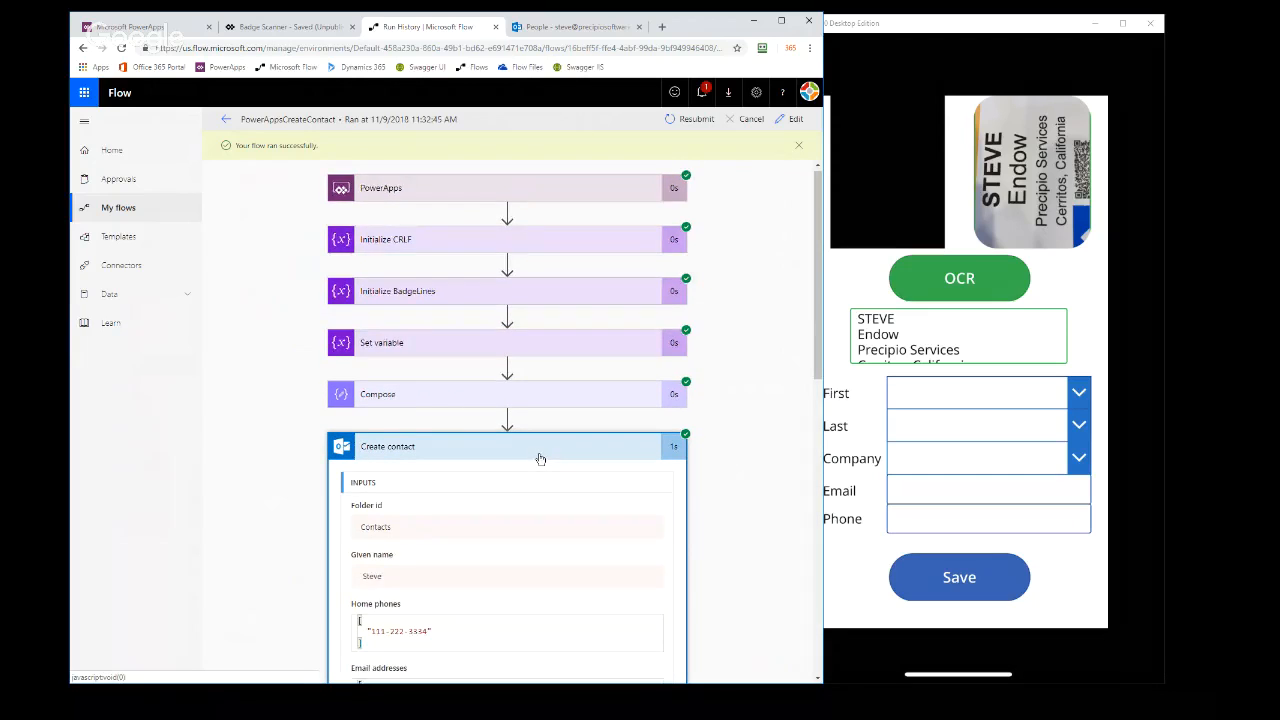
pyautogui.scroll(-2, 537, 449)
pyautogui.scroll(5, 537, 449)
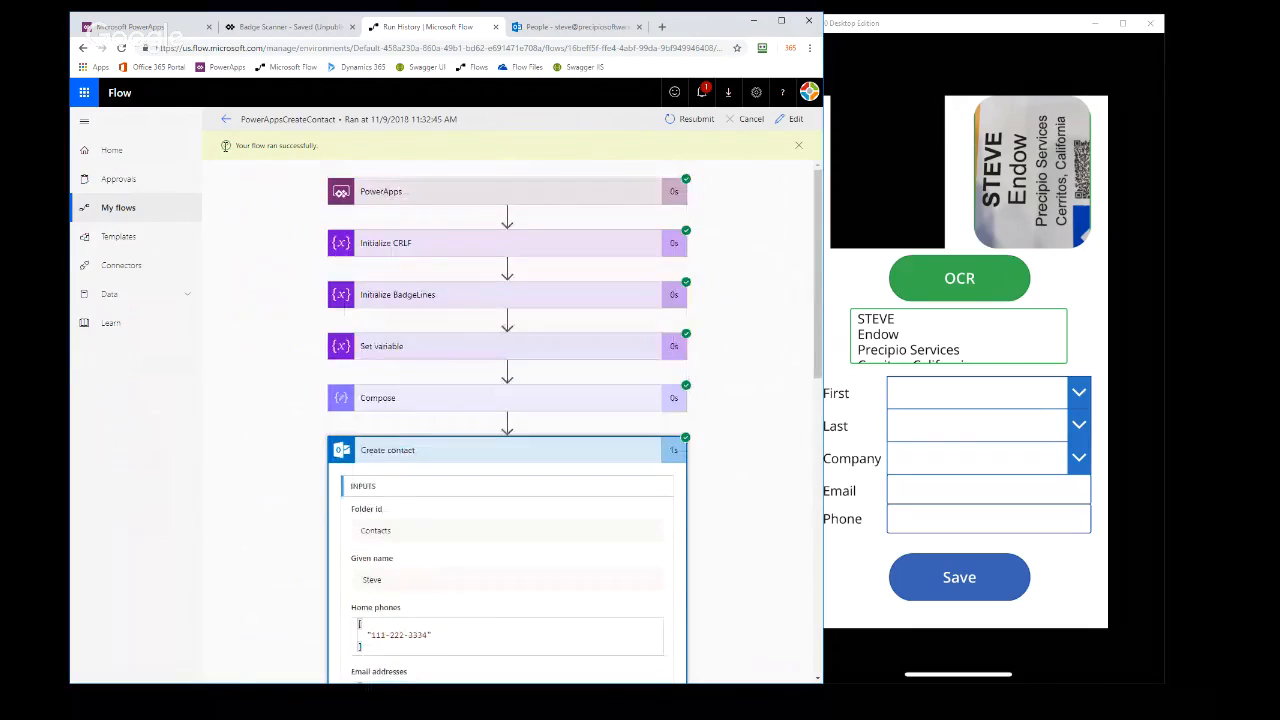
# Open the PowerAppsCreateContact flow for editing and examine the field mappings of its Create contact action
pyautogui.click(227, 122)
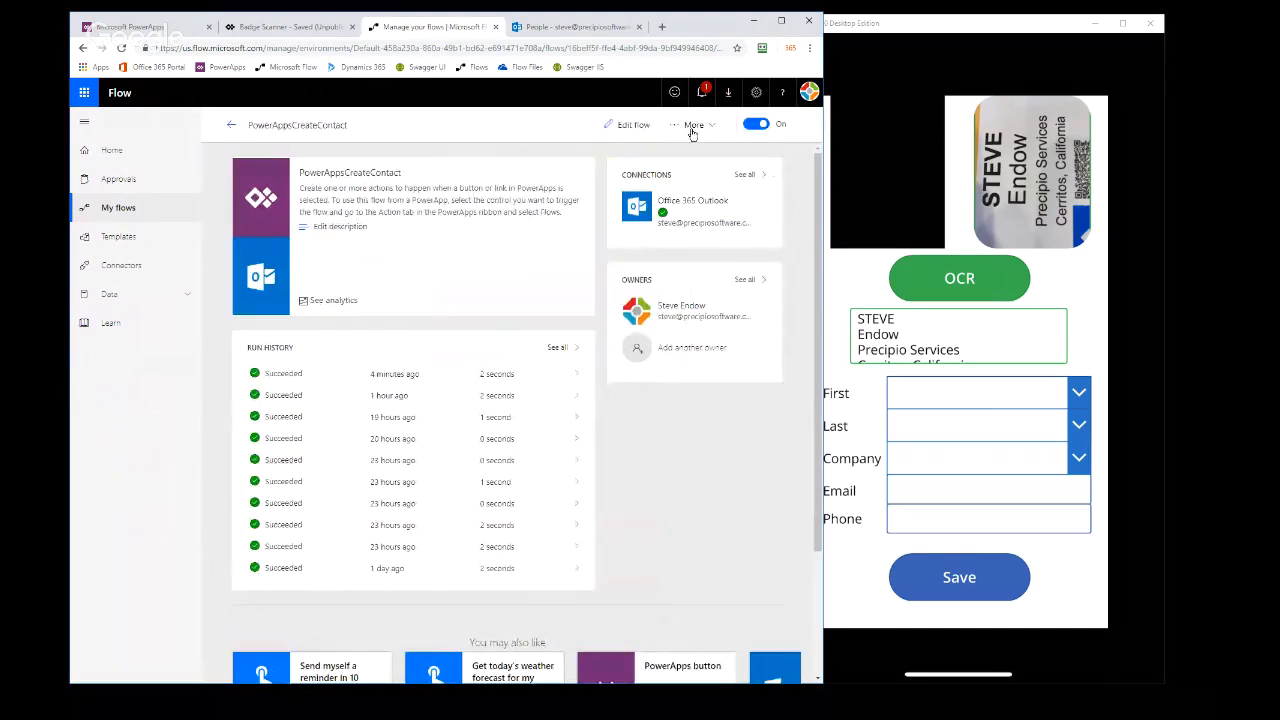
pyautogui.click(645, 126)
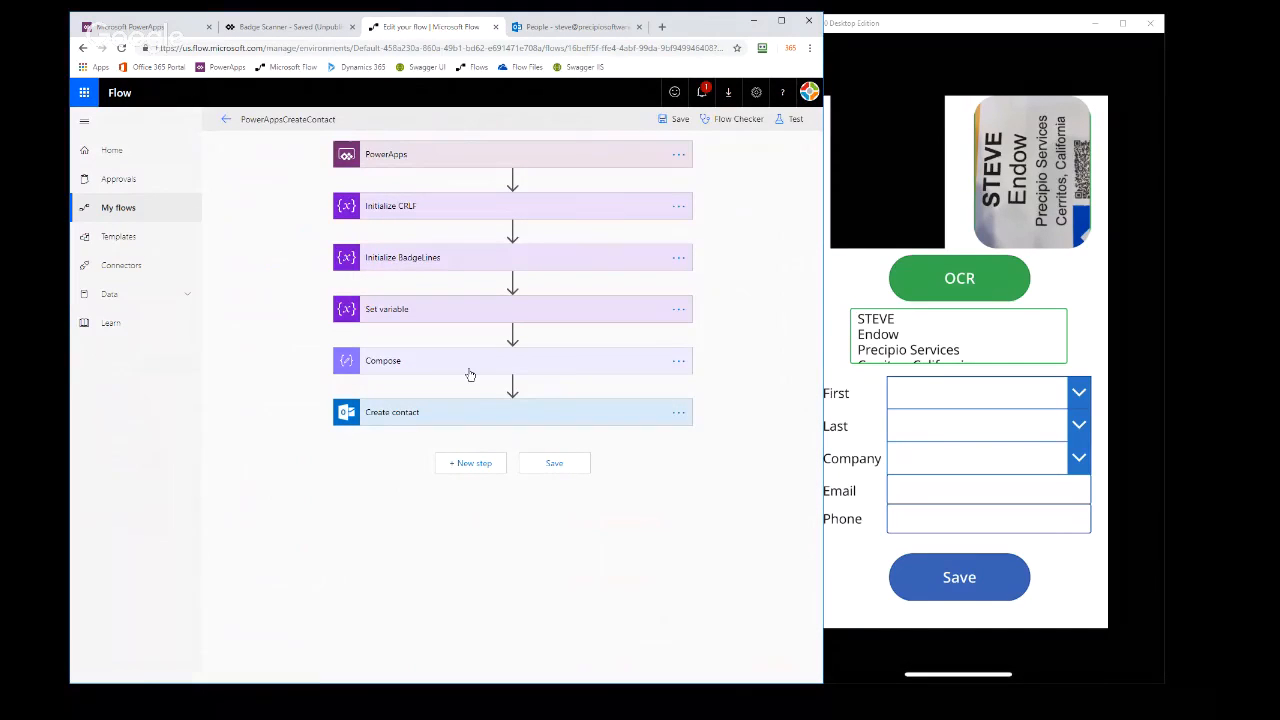
pyautogui.click(467, 418)
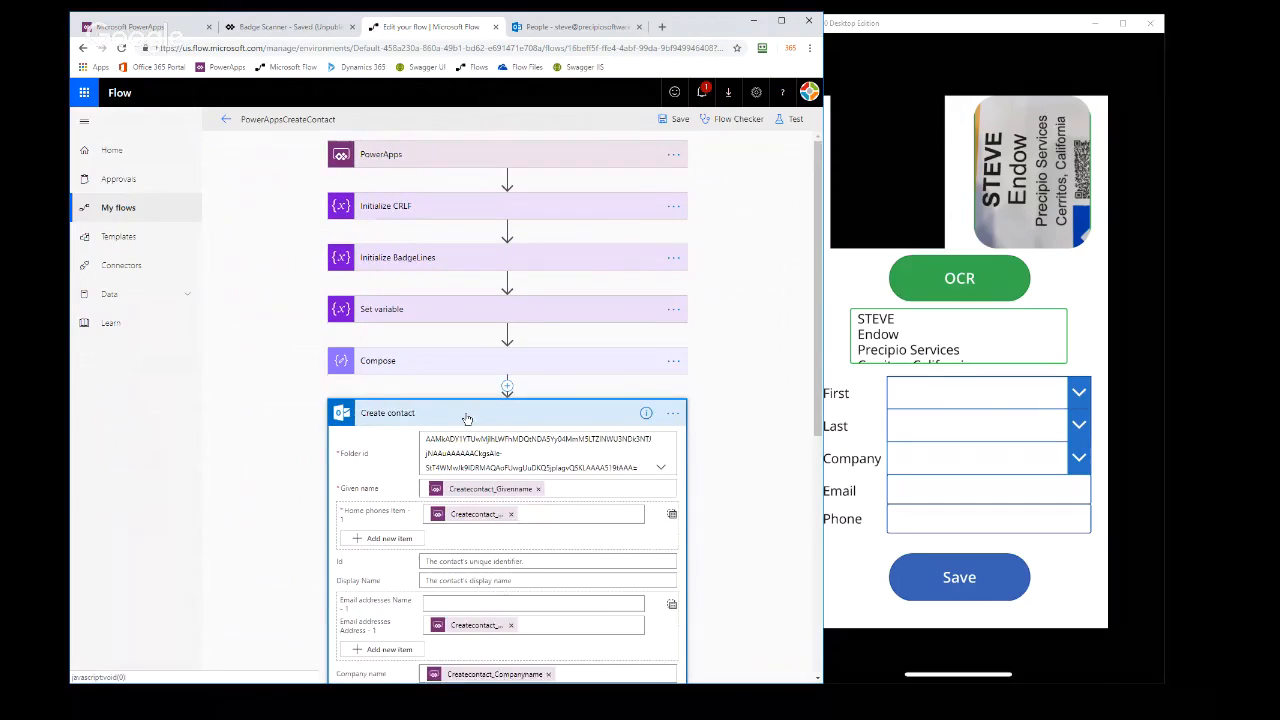
pyautogui.scroll(-3, 467, 400)
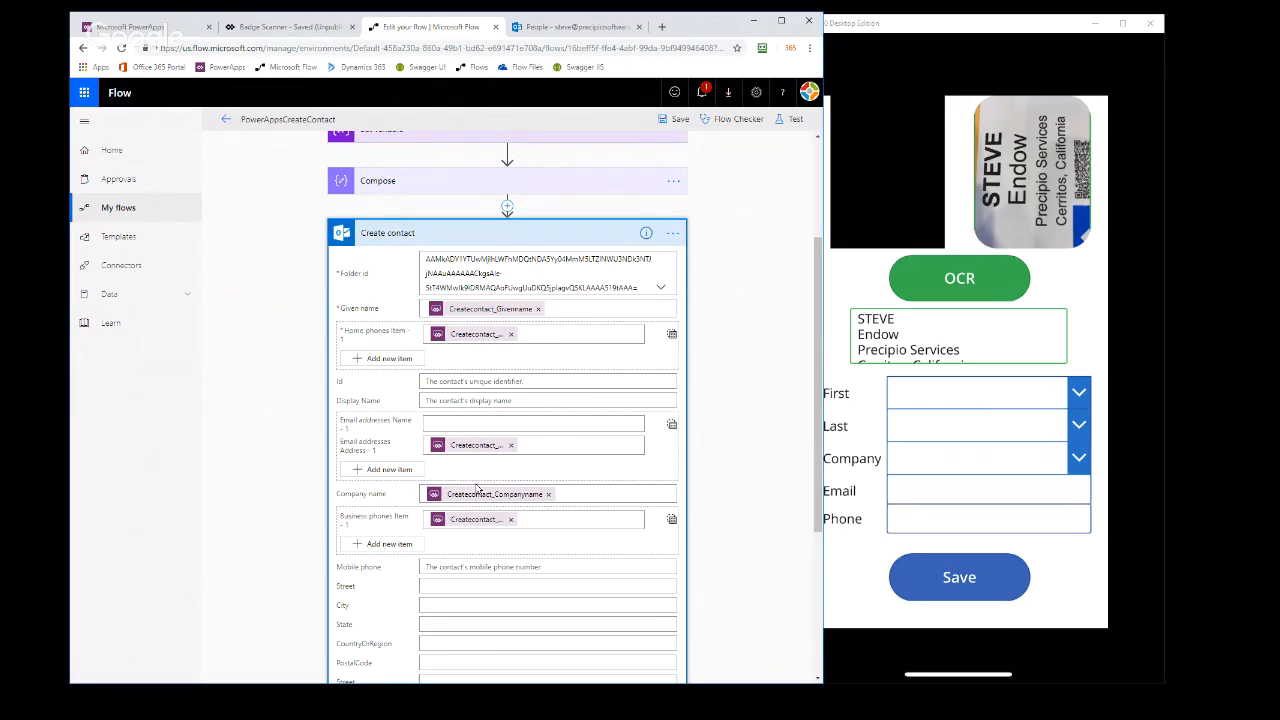
pyautogui.scroll(-2, 619, 460)
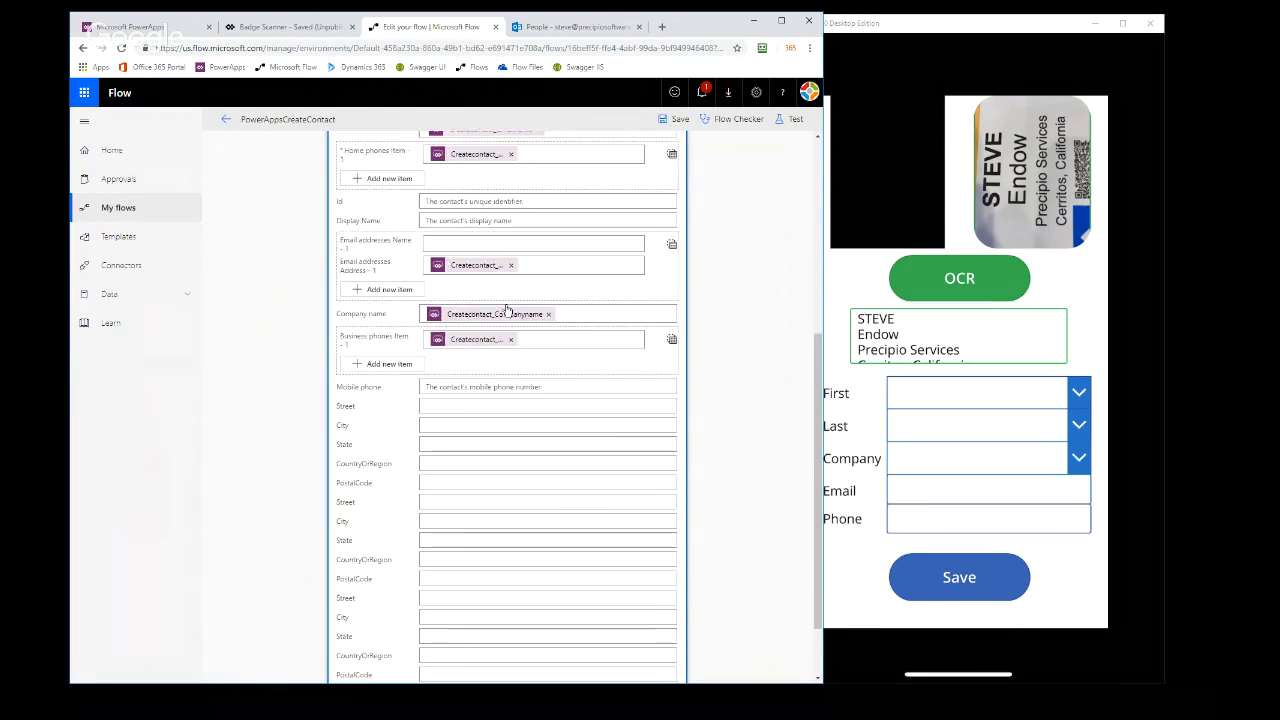
pyautogui.scroll(2, 450, 410)
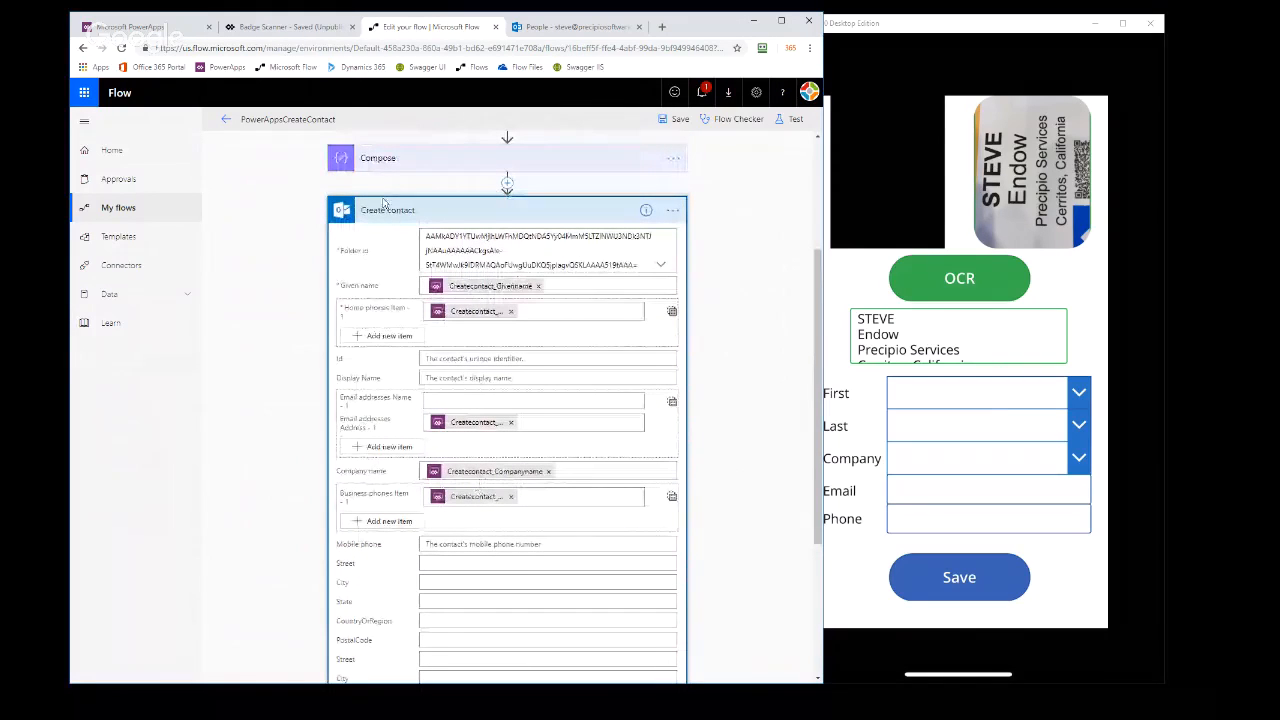
# Switch to the Badge Scanner app, expand the Save button's OnSelect formula and bring up the parameter hints of PowerAppsCreateContact.Run
pyautogui.click(287, 30)
pyautogui.click(420, 572)
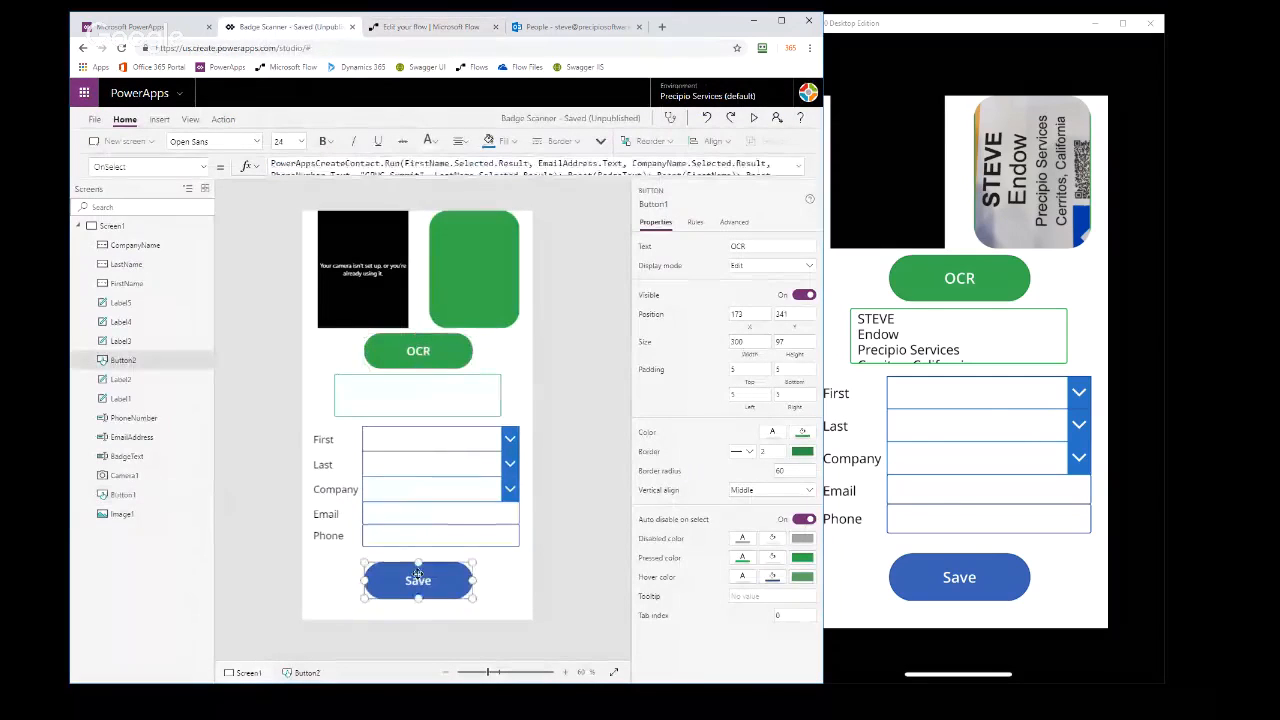
pyautogui.click(799, 167)
pyautogui.click(404, 164)
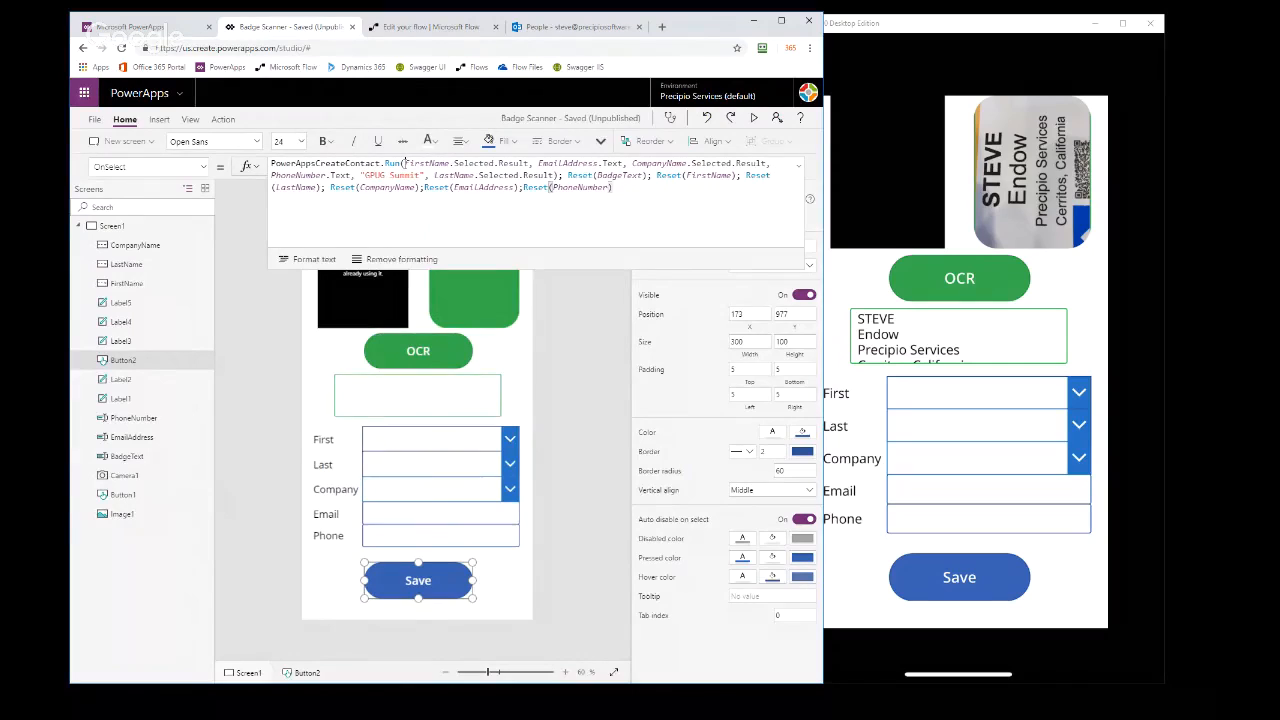
pyautogui.press('BackSpace')
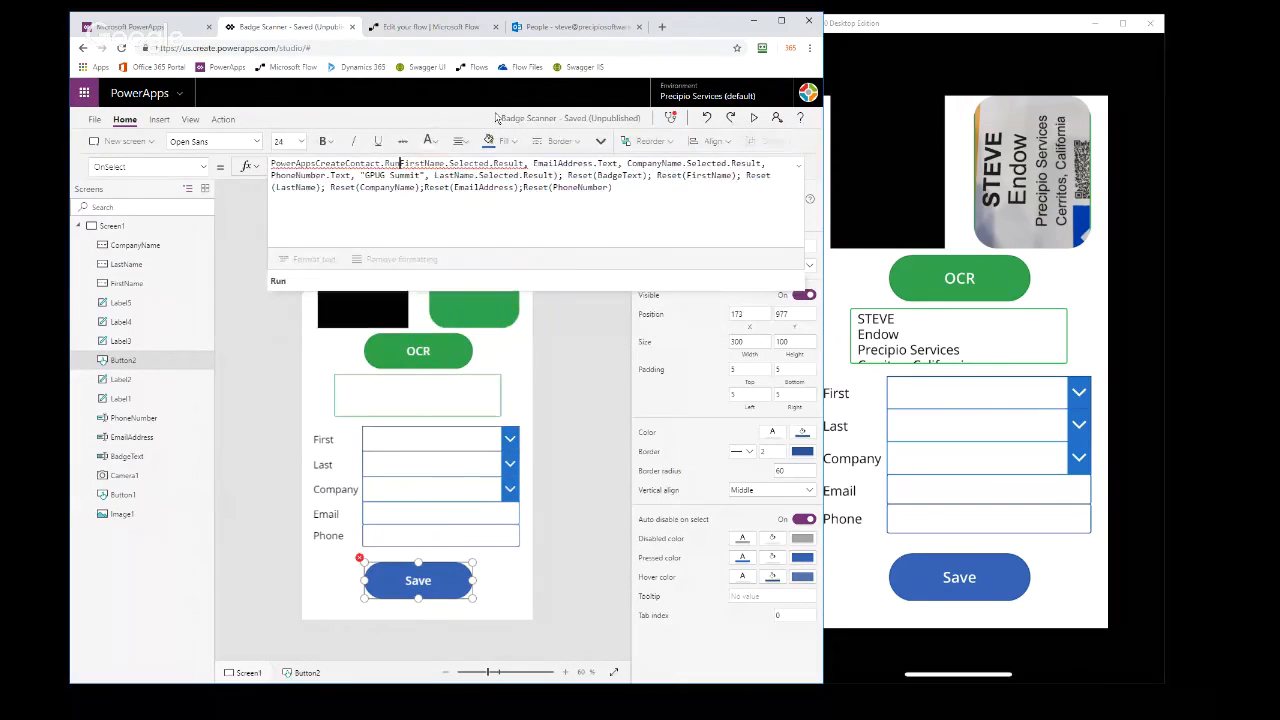
pyautogui.write('(')
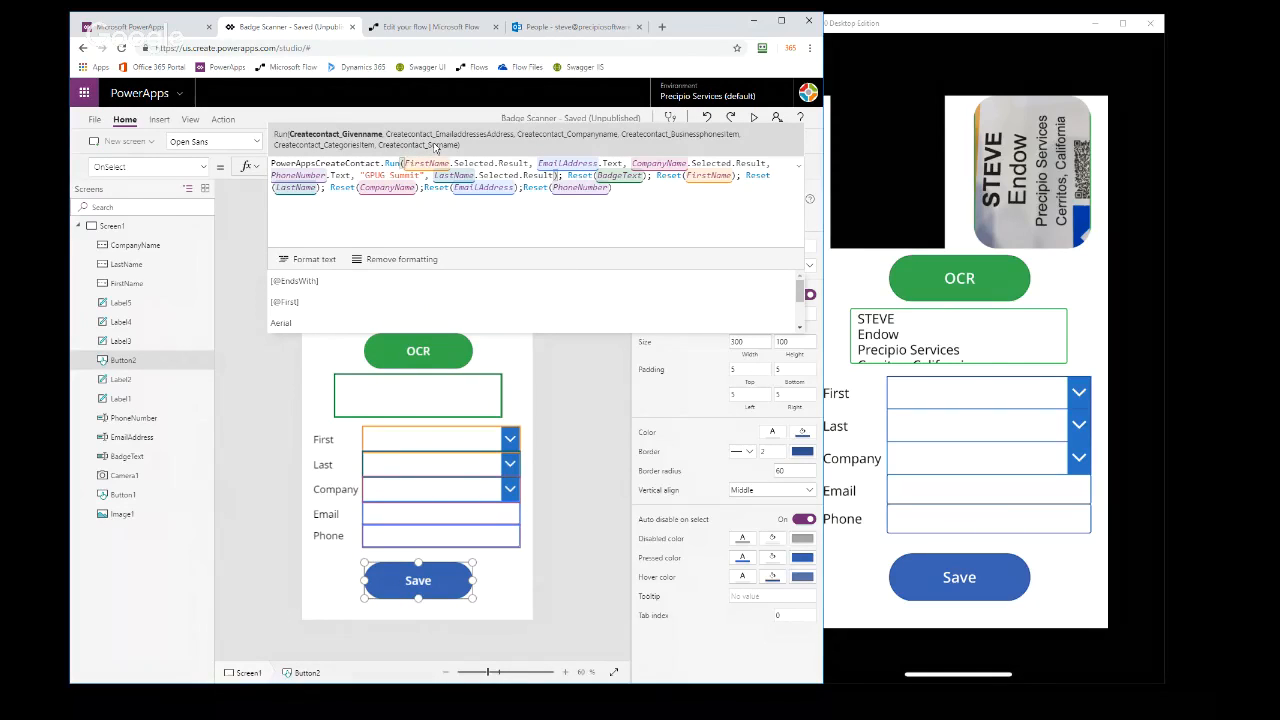
# Examine the arguments passed to PowerAppsCreateContact.Run and the Reset calls after it, and collapse the formula
pyautogui.doubleClick(422, 163)
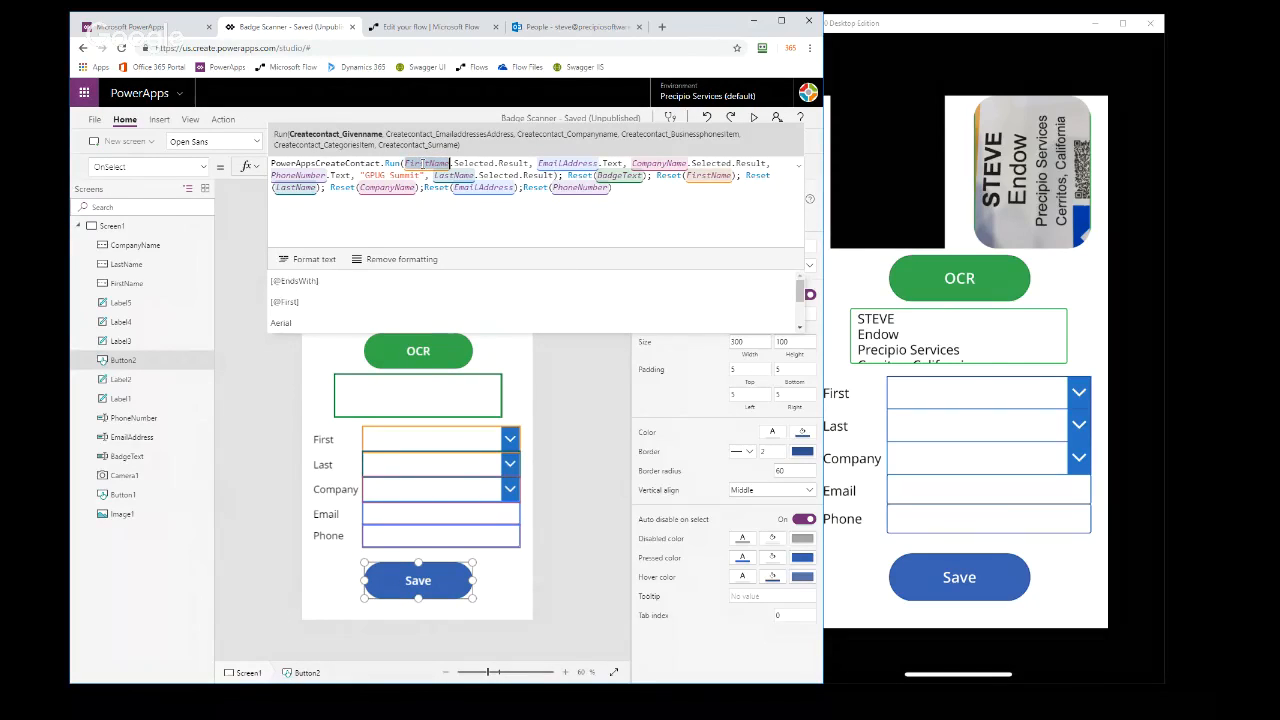
pyautogui.doubleClick(560, 164)
pyautogui.doubleClick(655, 163)
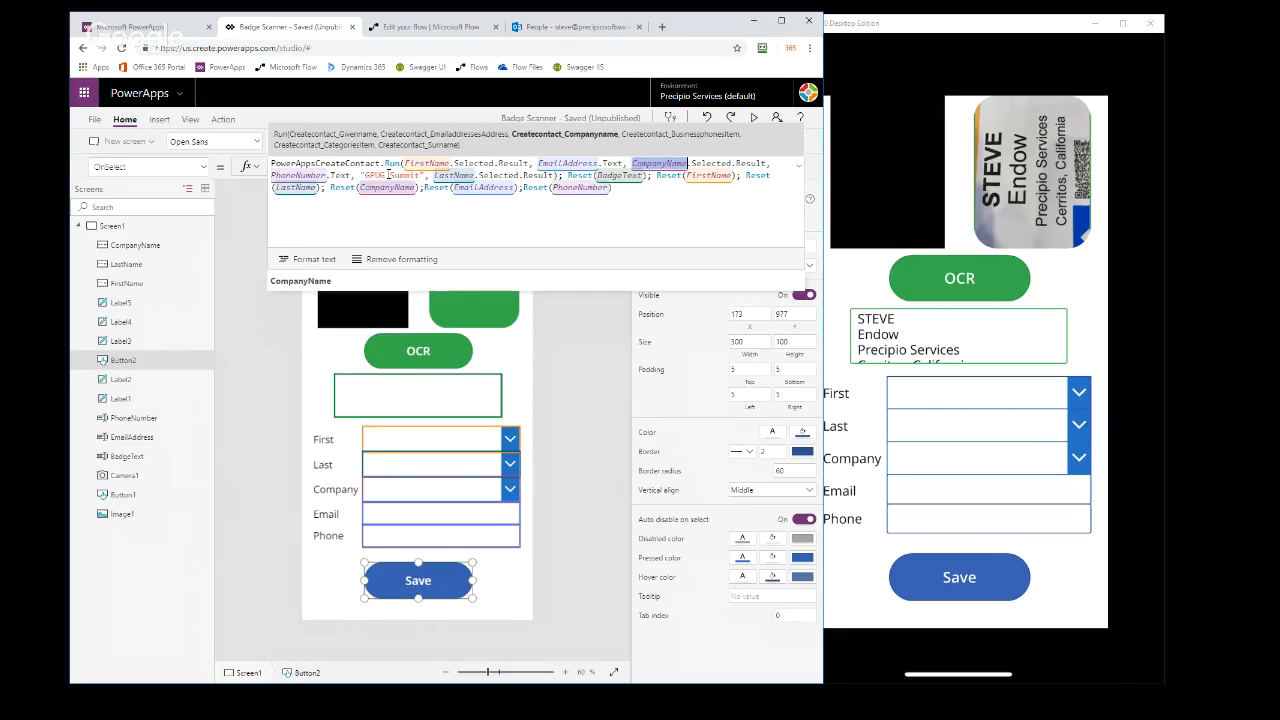
pyautogui.moveTo(362, 176); pyautogui.dragTo(426, 176)
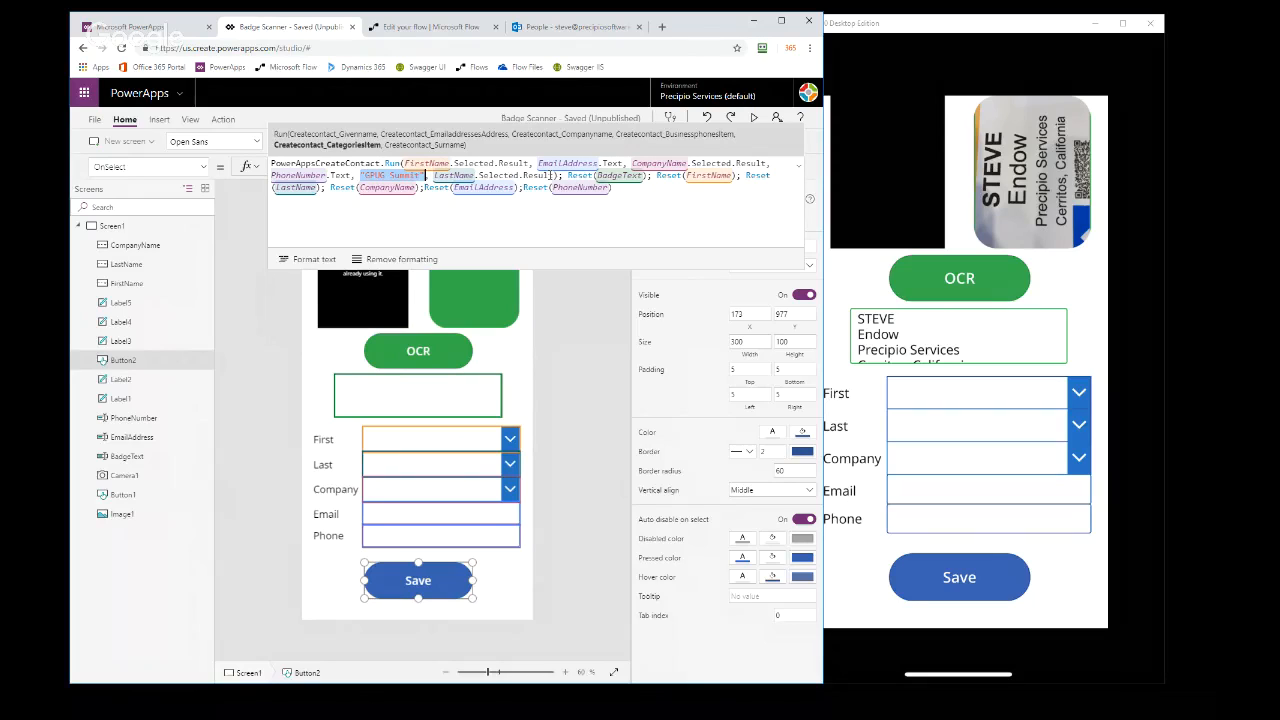
pyautogui.doubleClick(620, 175)
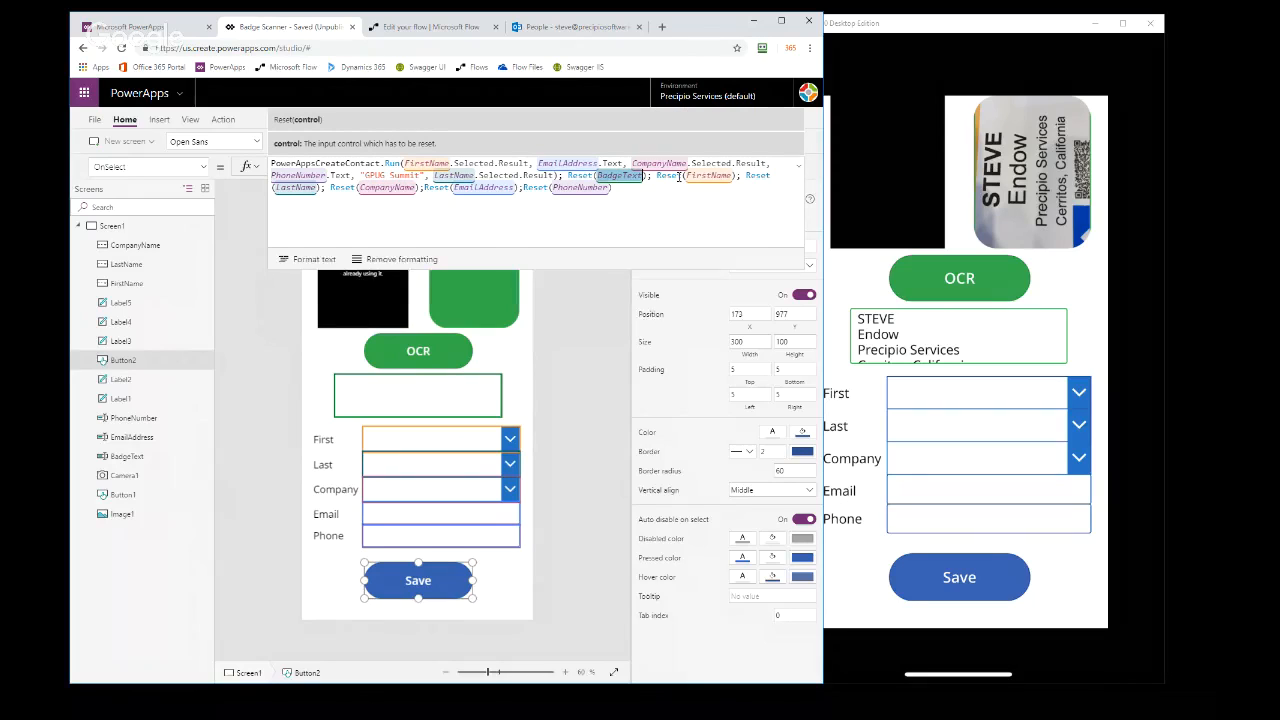
pyautogui.doubleClick(709, 175)
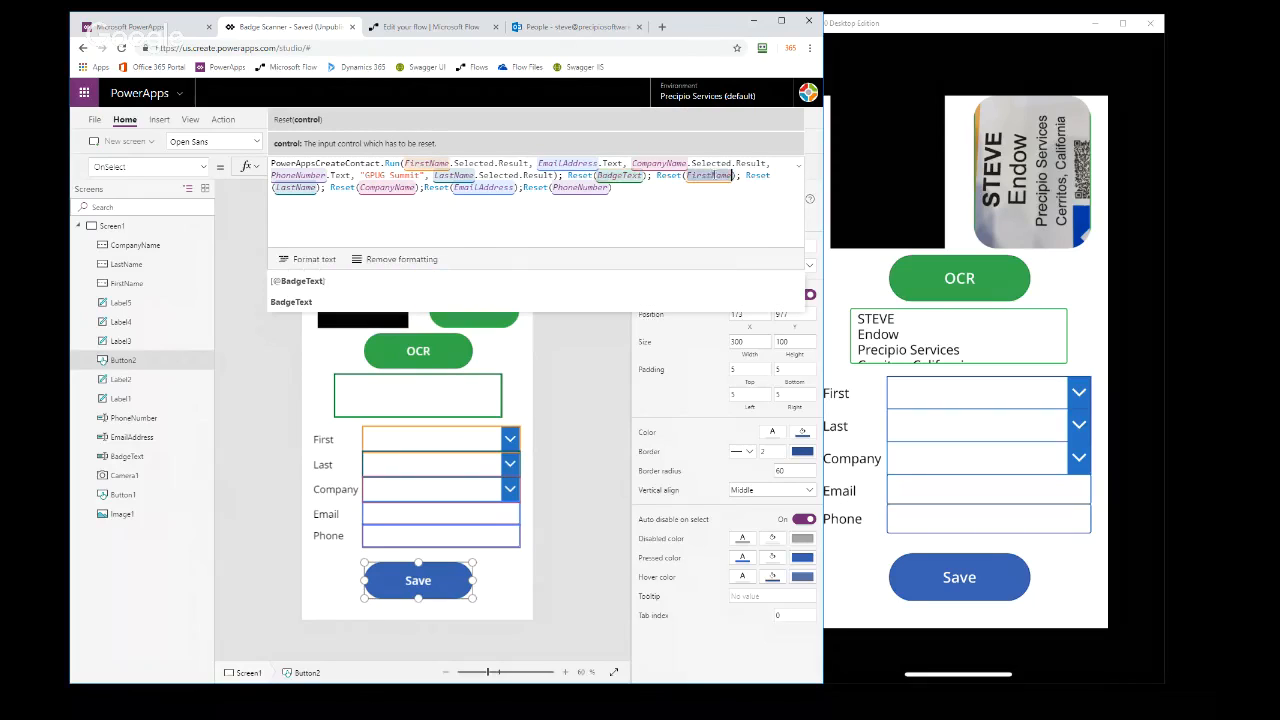
pyautogui.click(616, 412)
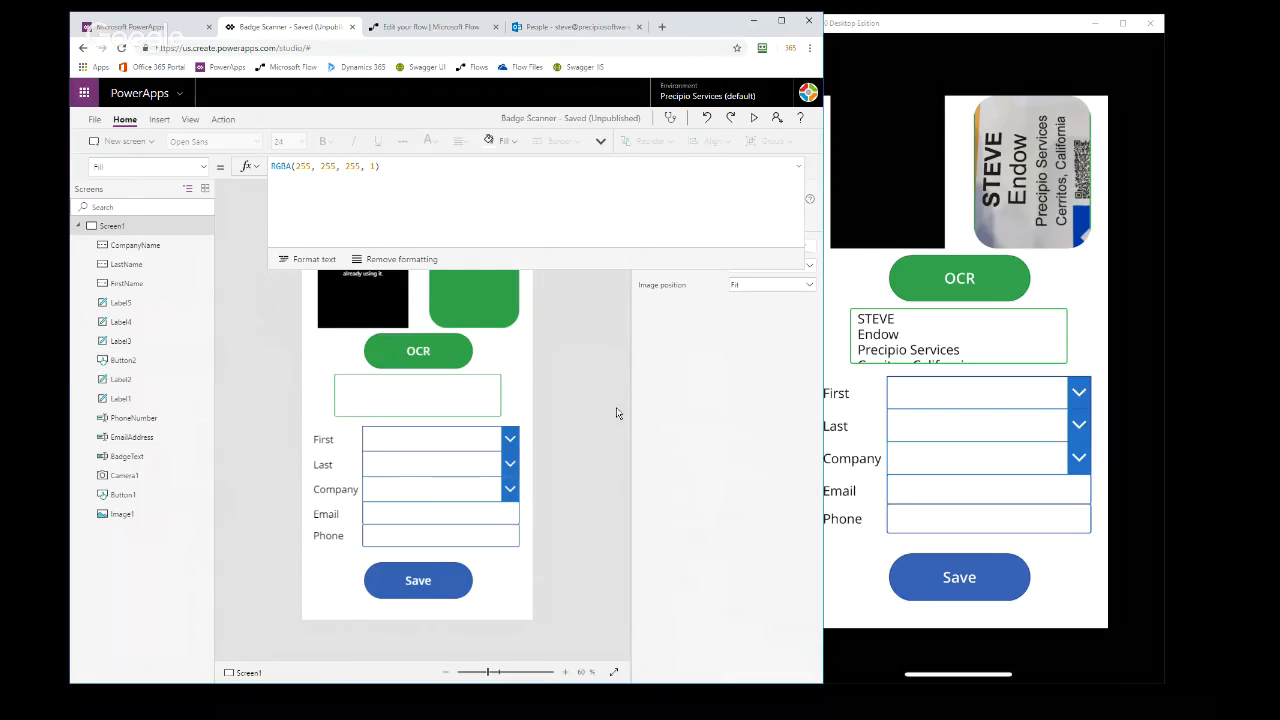
pyautogui.click(799, 170)
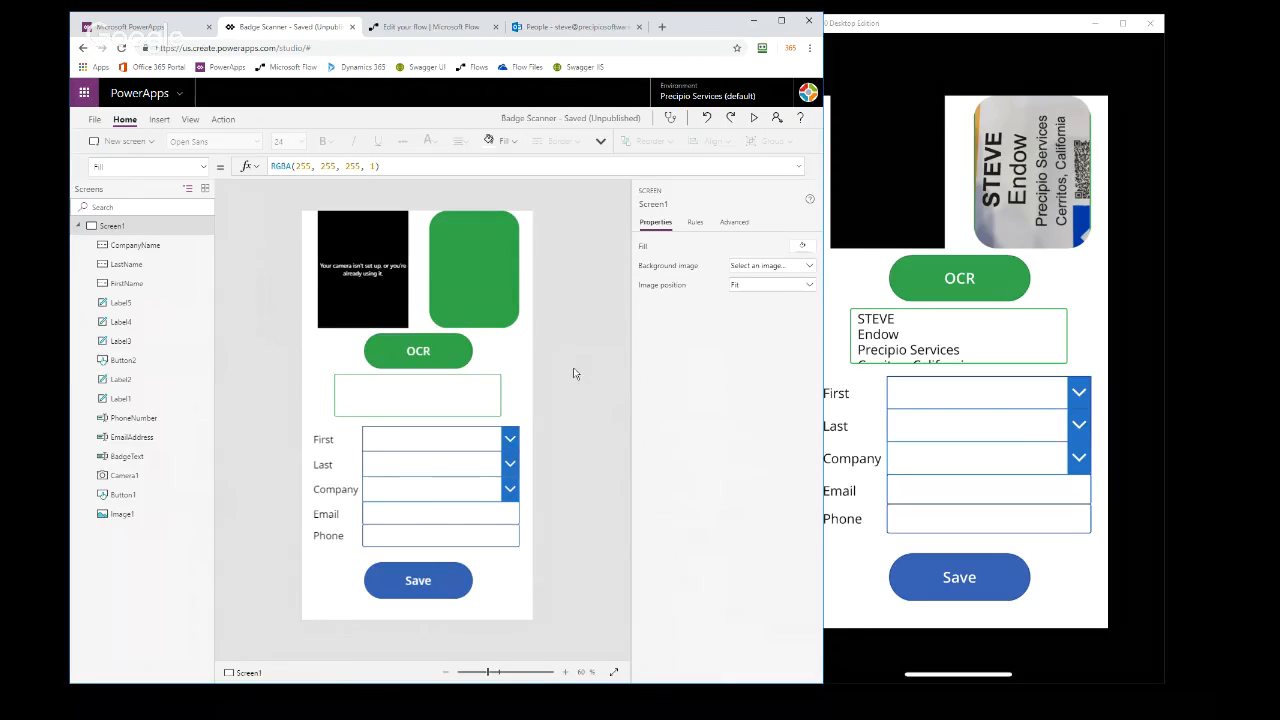
# Check the Create contact action of the PowerAppsCreateContact flow again and return to the Badge Scanner app
pyautogui.click(405, 30)
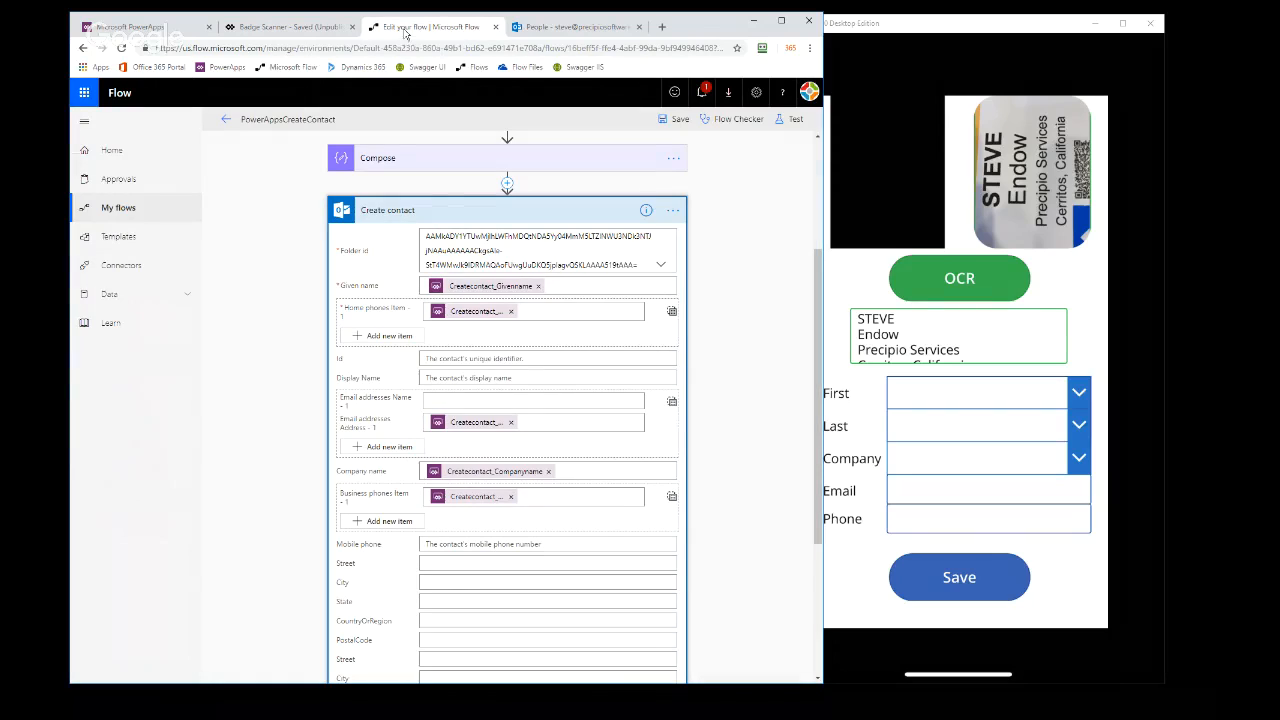
pyautogui.click(444, 216)
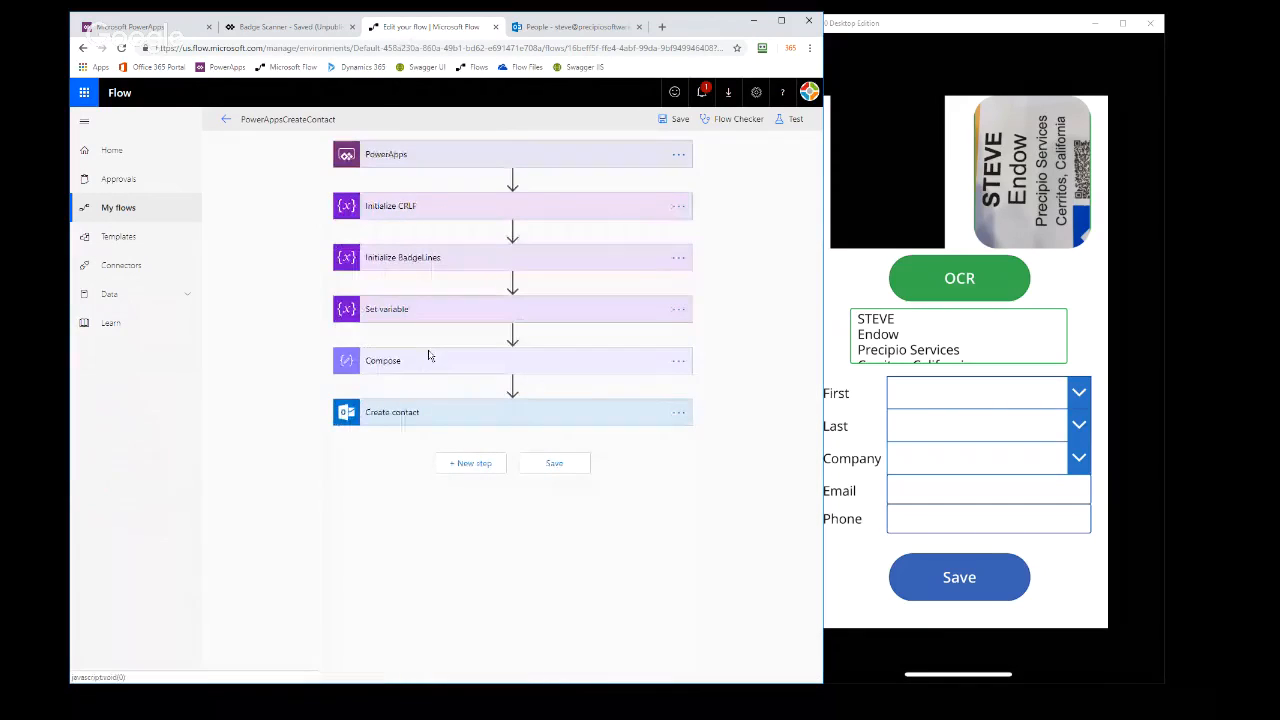
pyautogui.click(288, 27)
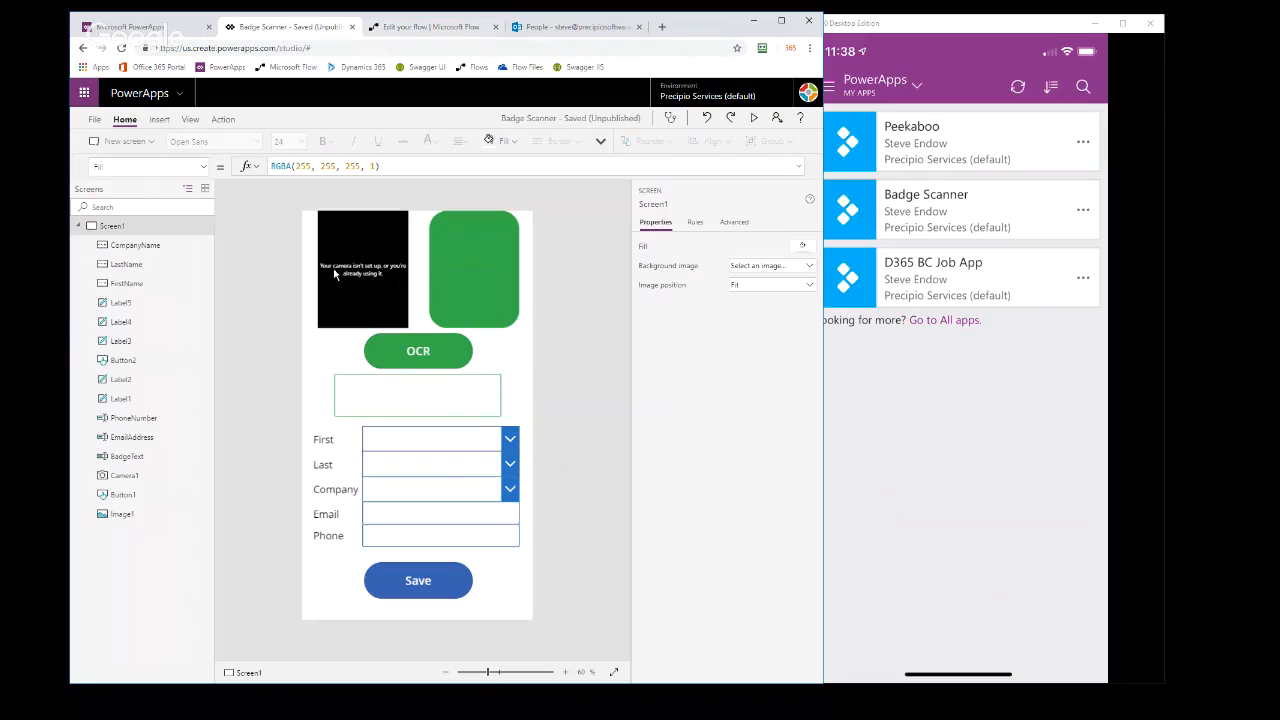
# Examine the Items formula of the FirstName combo box in its advanced properties, including the Split function's Char(10) separator
pyautogui.click(403, 441)
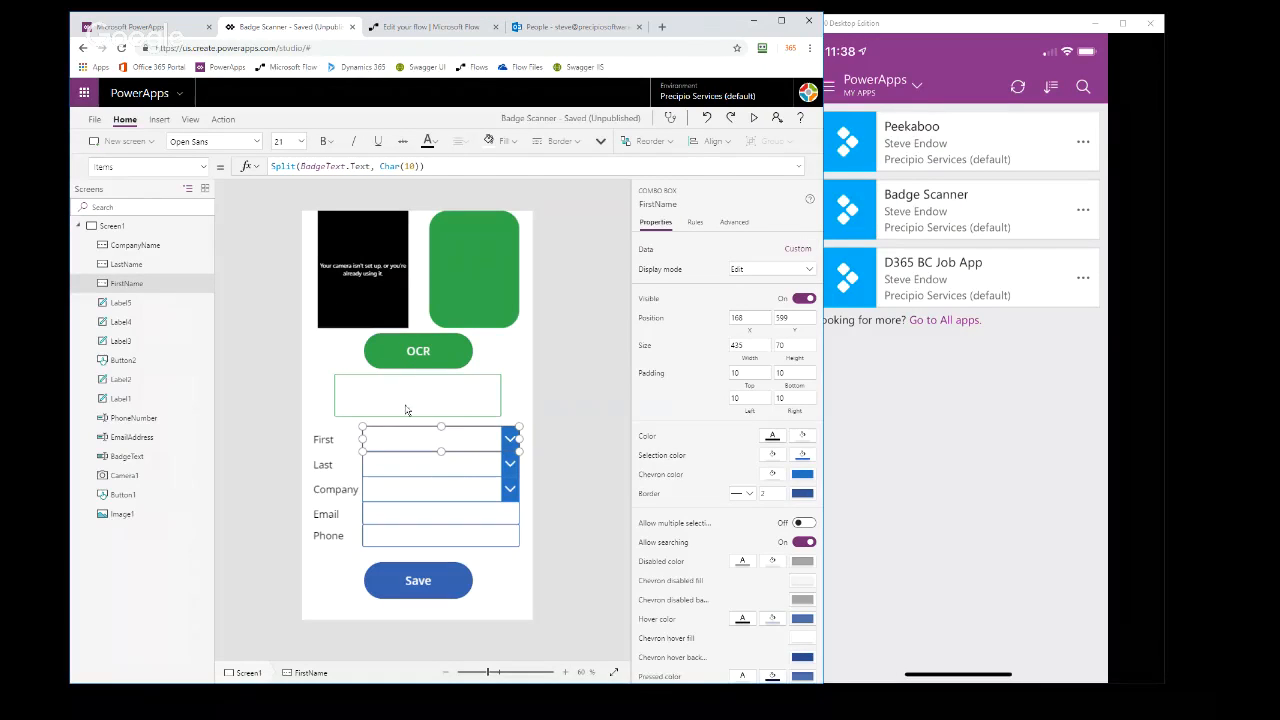
pyautogui.click(400, 402)
pyautogui.click(409, 443)
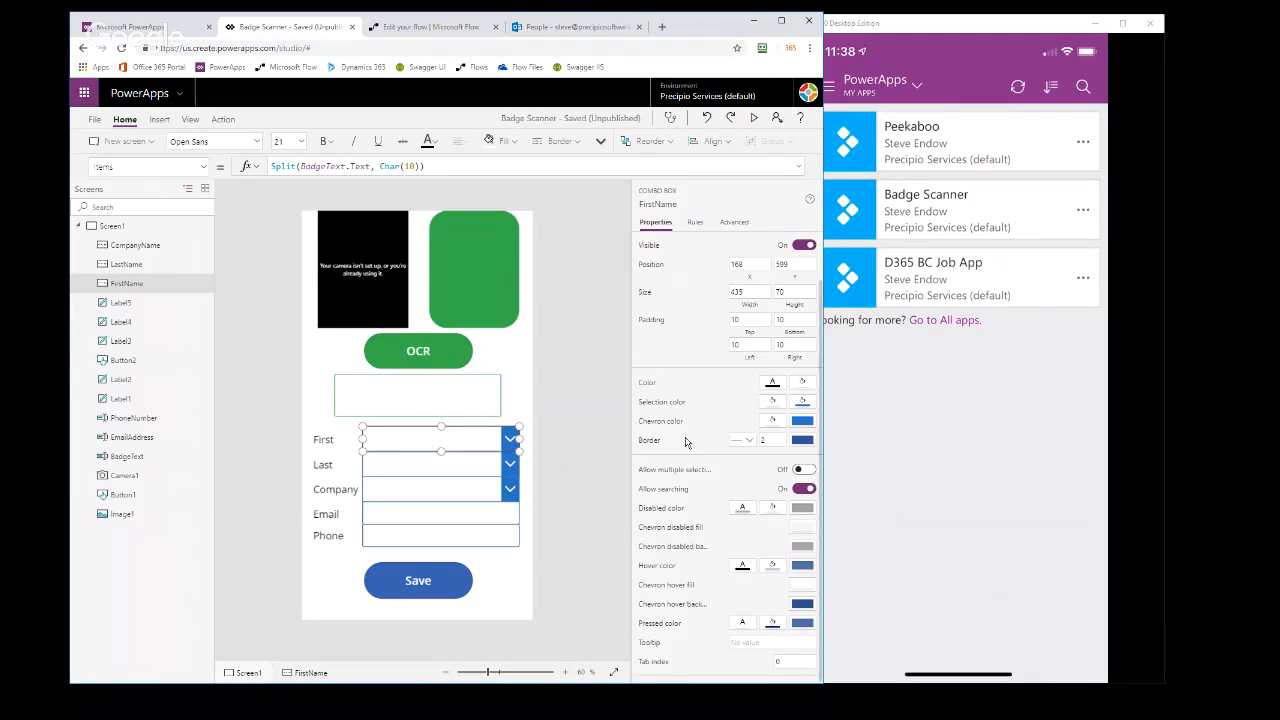
pyautogui.click(735, 222)
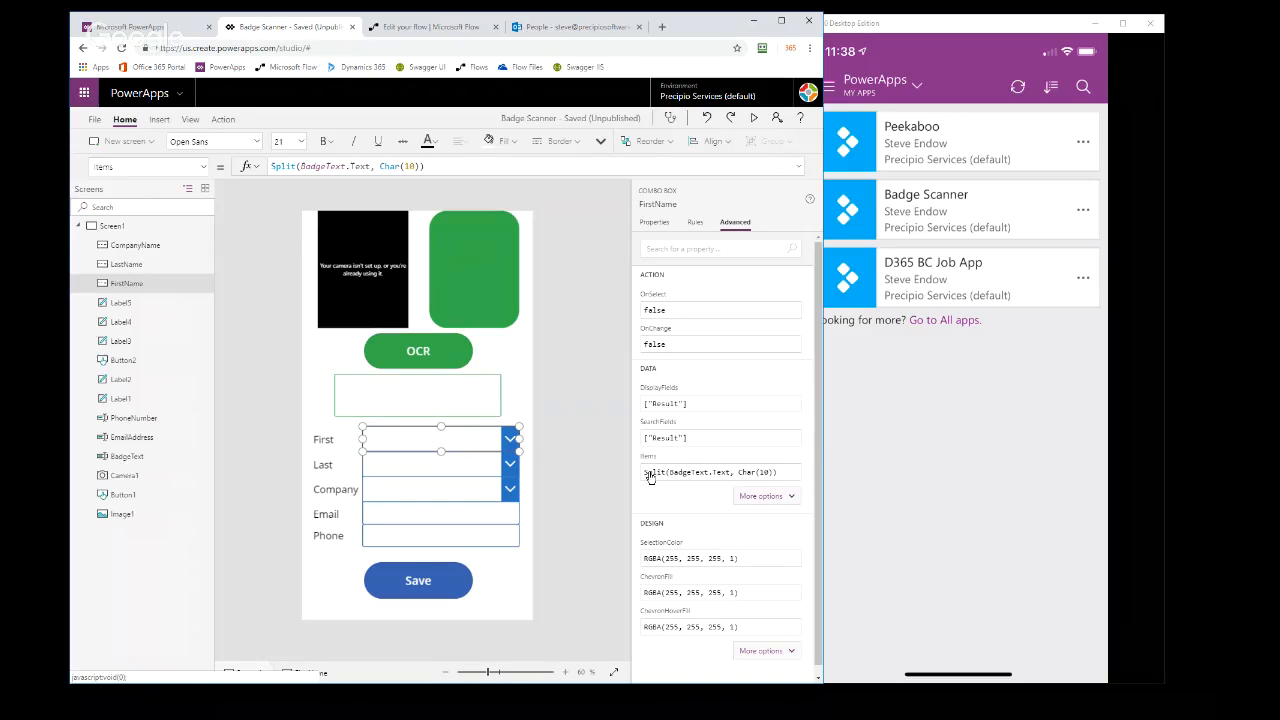
pyautogui.click(649, 474)
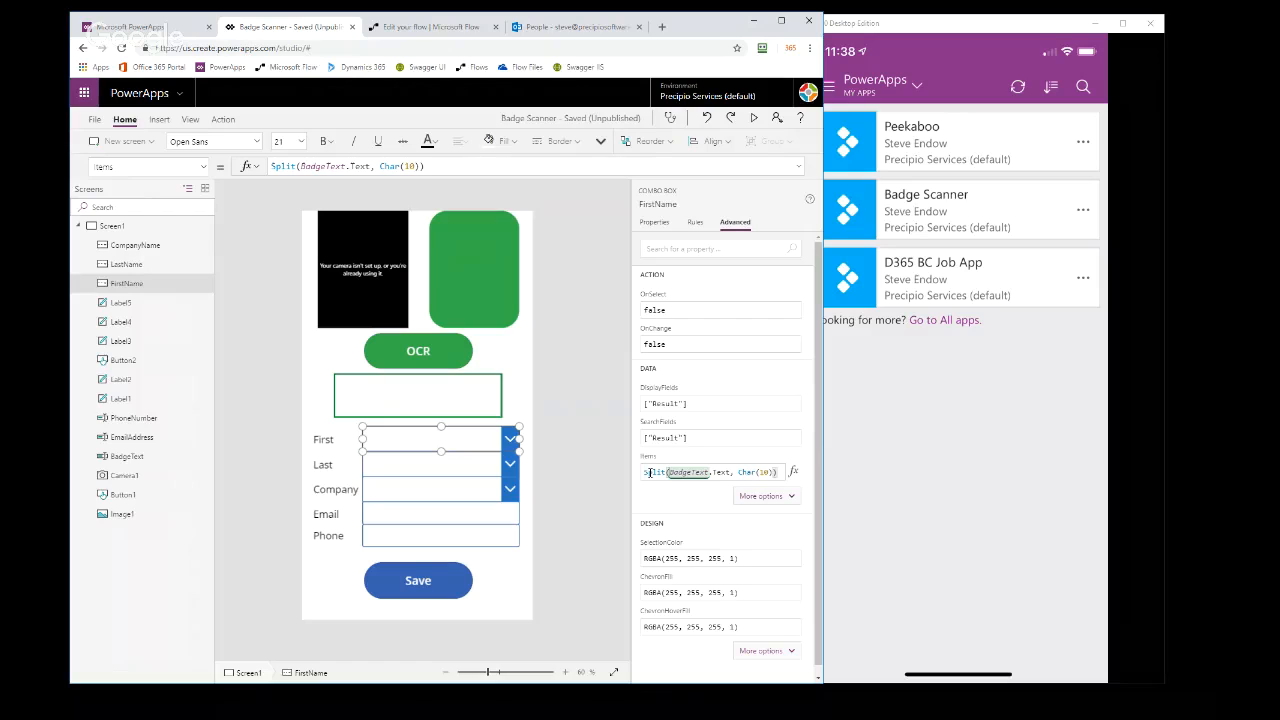
pyautogui.moveTo(740, 471); pyautogui.dragTo(773, 474)
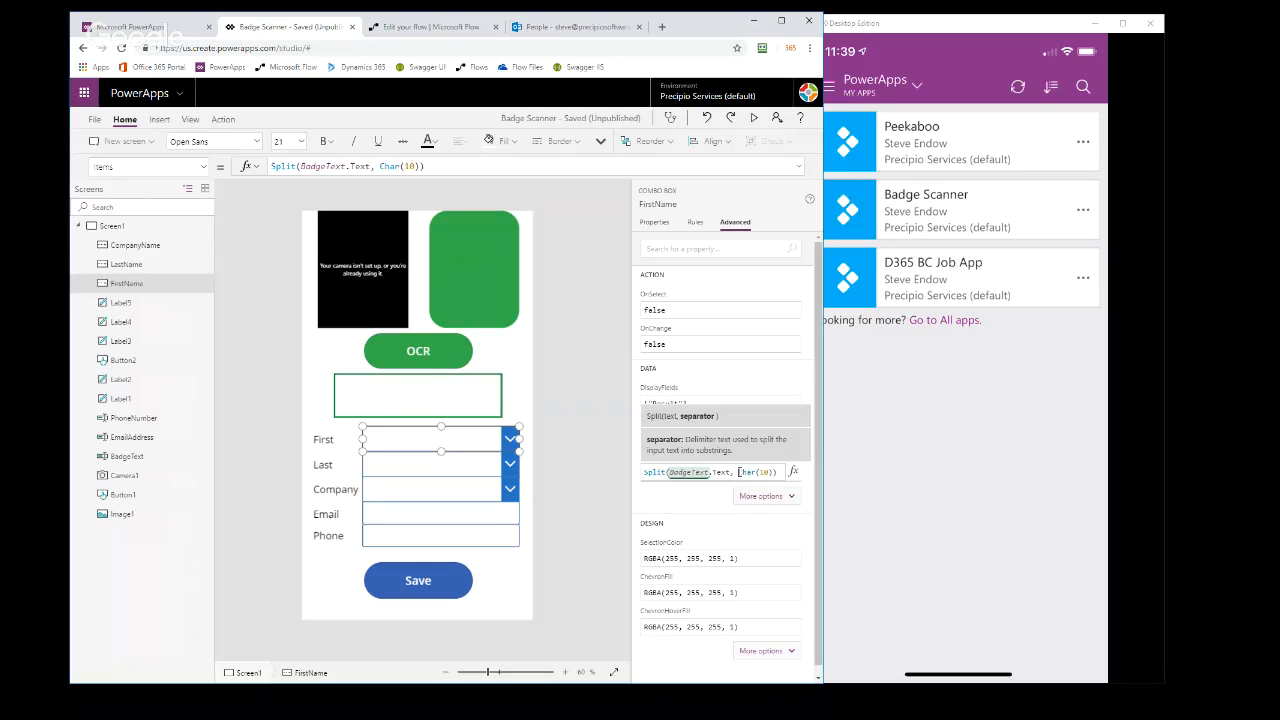
pyautogui.click(565, 465)
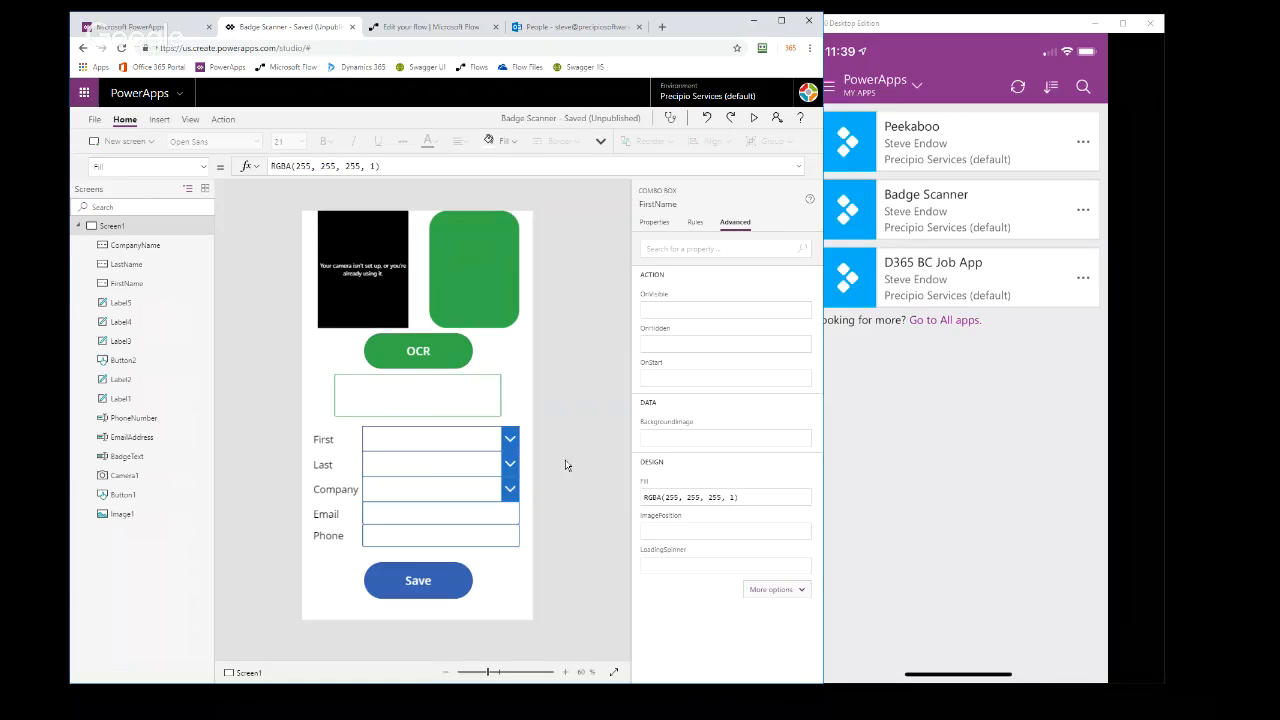
# Compare the badge text box and the Items formulas of the FirstName, LastName and CompanyName combo boxes
pyautogui.click(417, 394)
pyautogui.click(473, 442)
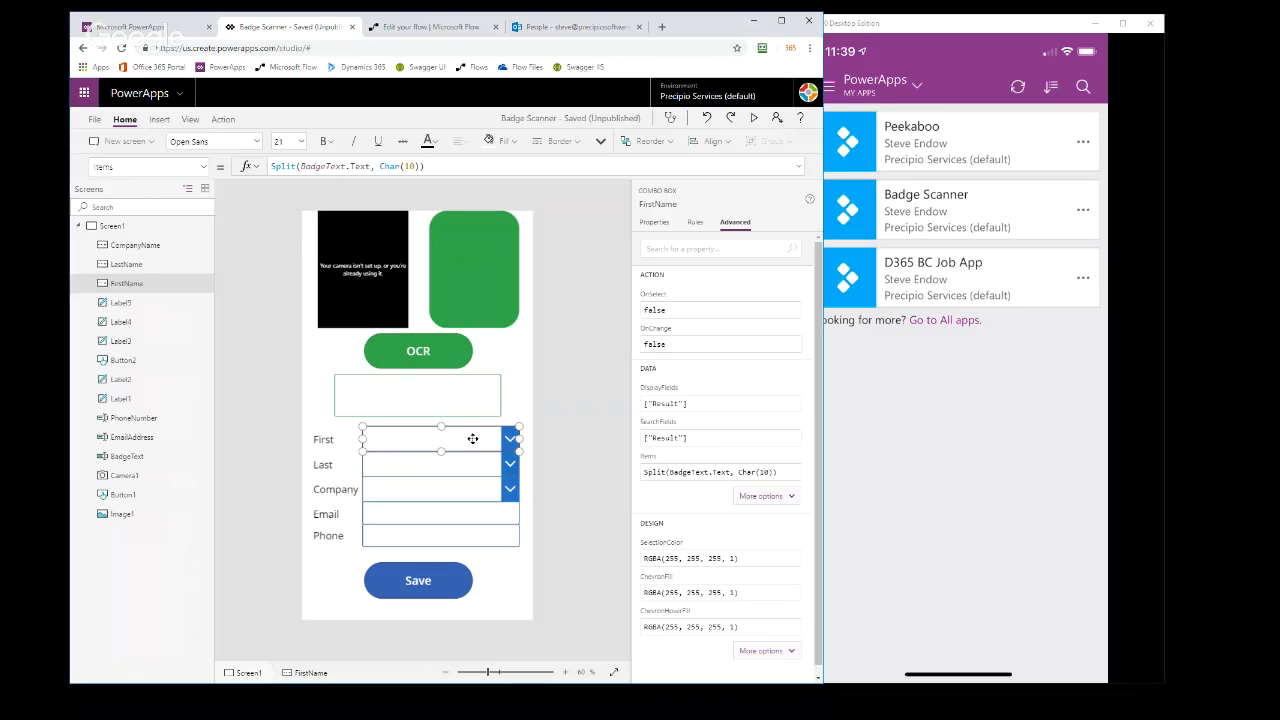
pyautogui.click(484, 467)
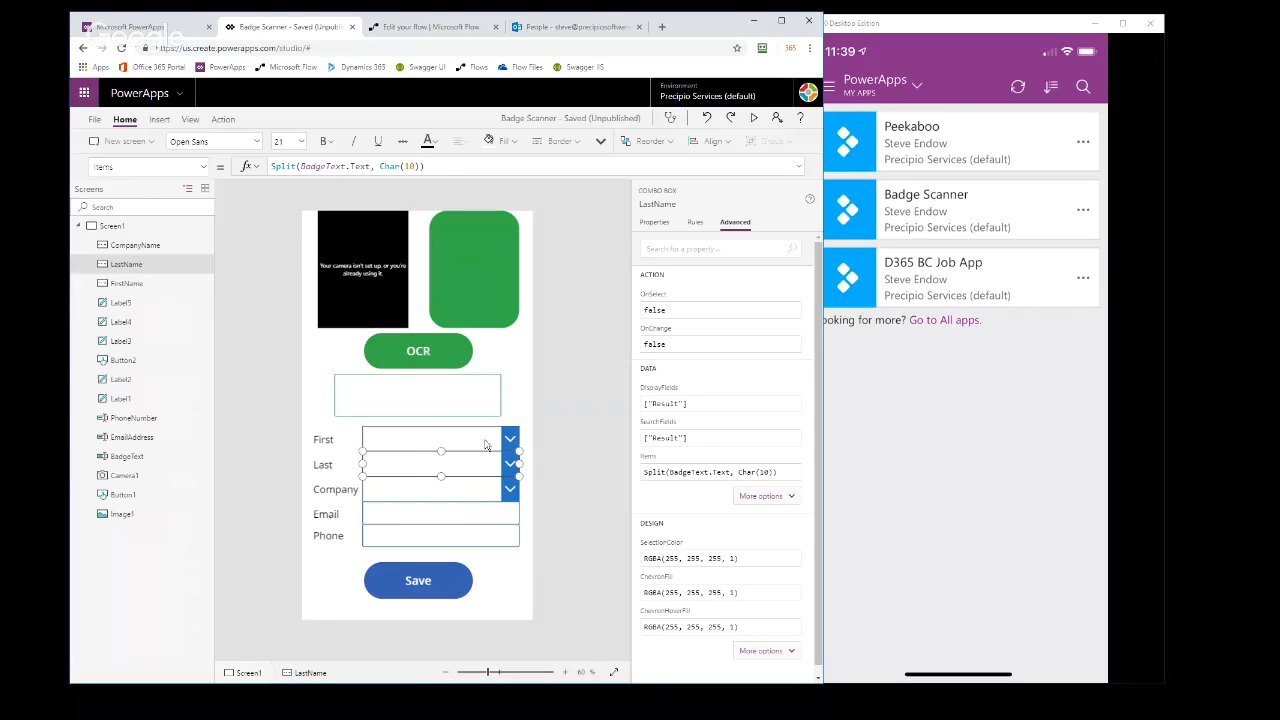
pyautogui.click(485, 444)
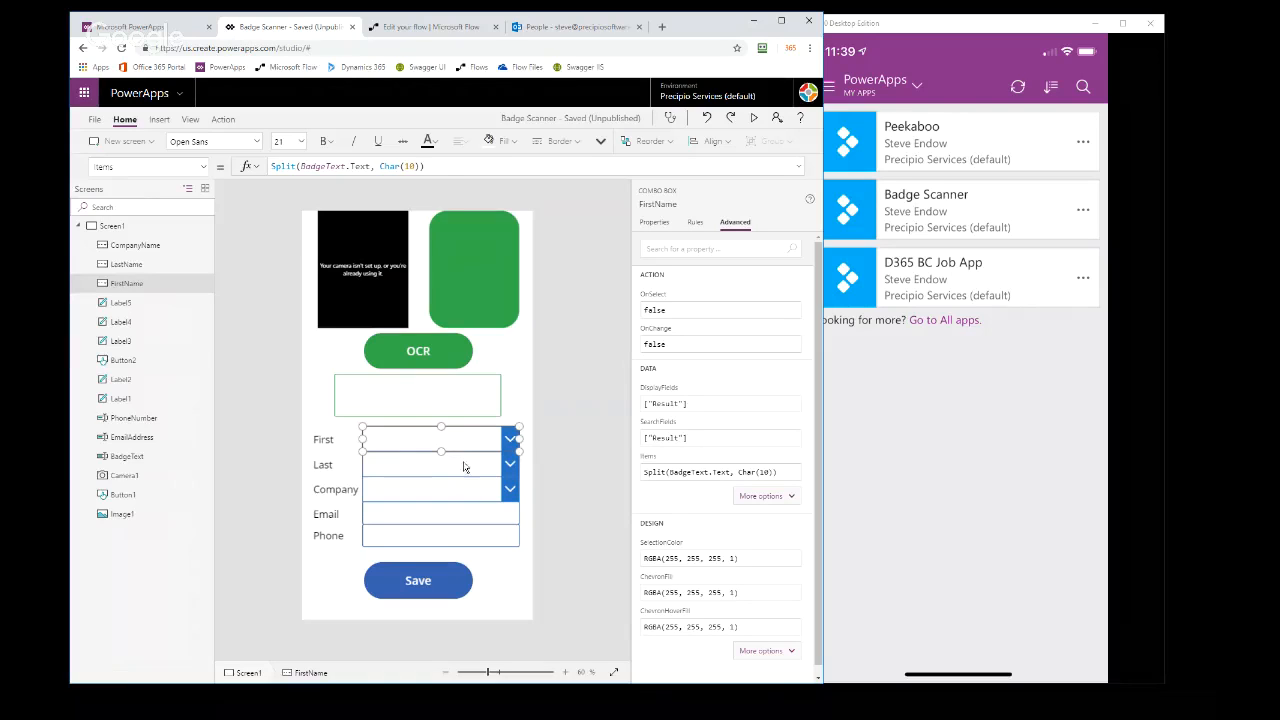
pyautogui.click(463, 467)
pyautogui.click(466, 492)
pyautogui.click(564, 467)
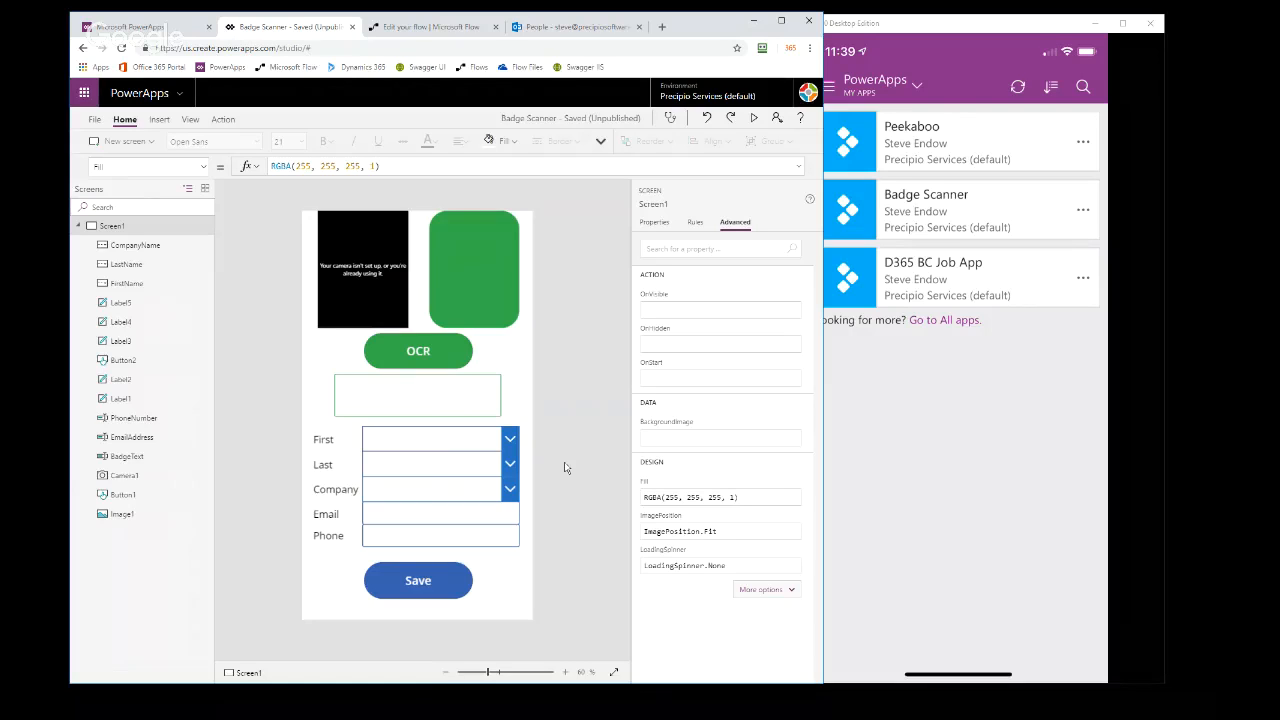
# Switch to the AirServer window mirroring the phone's PowerApps app list
pyautogui.click(974, 466)
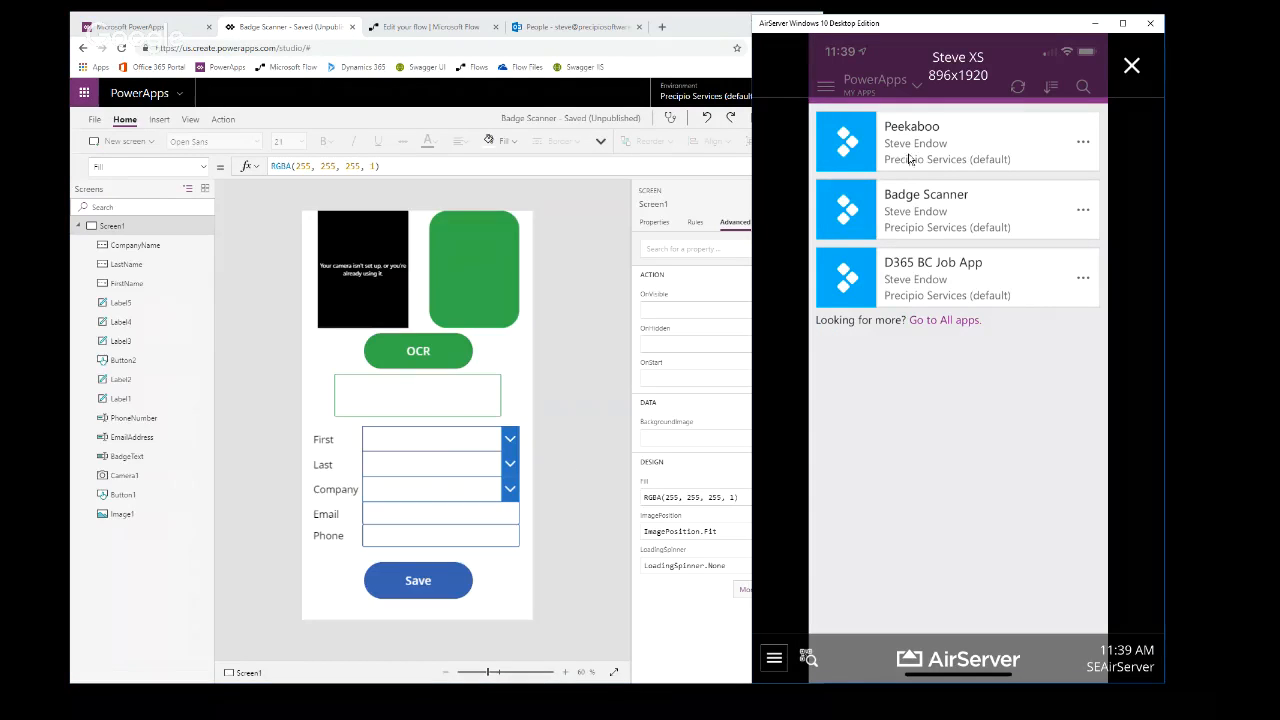
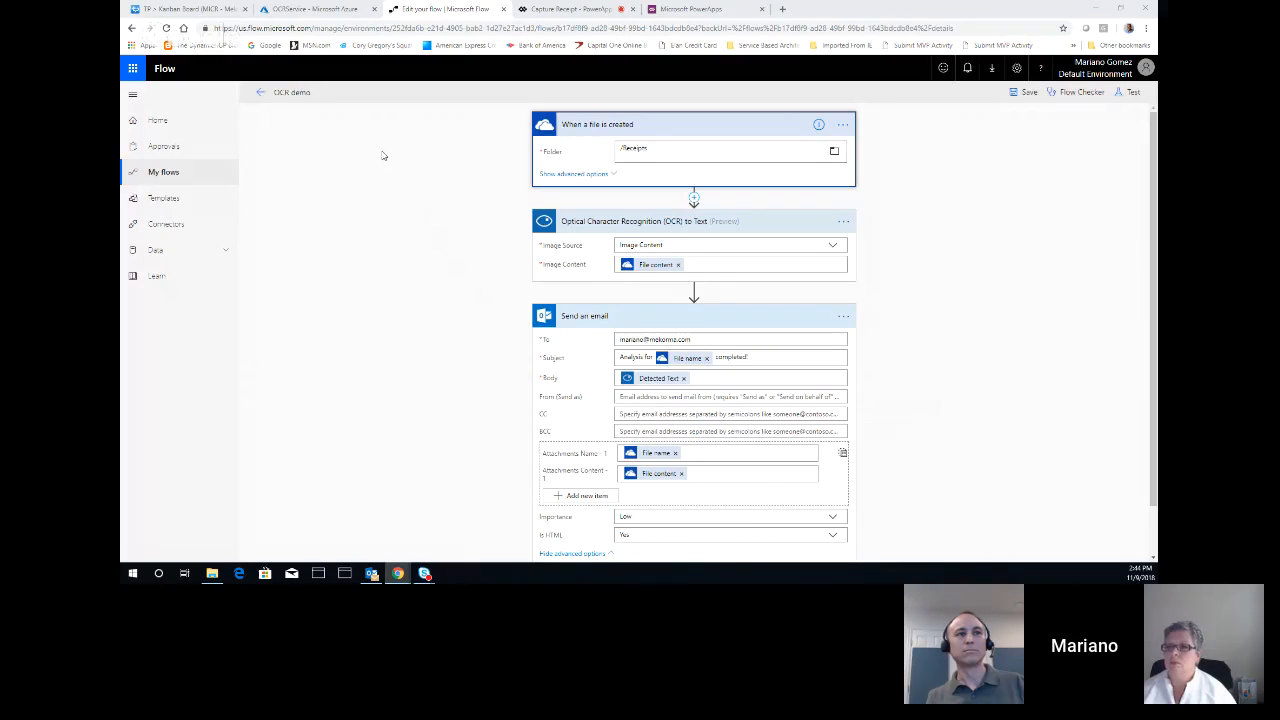
# Leave the OCR demo flow editor and check the OnSelect formula of the save icon in the Capture Receipt app
pyautogui.click(261, 96)
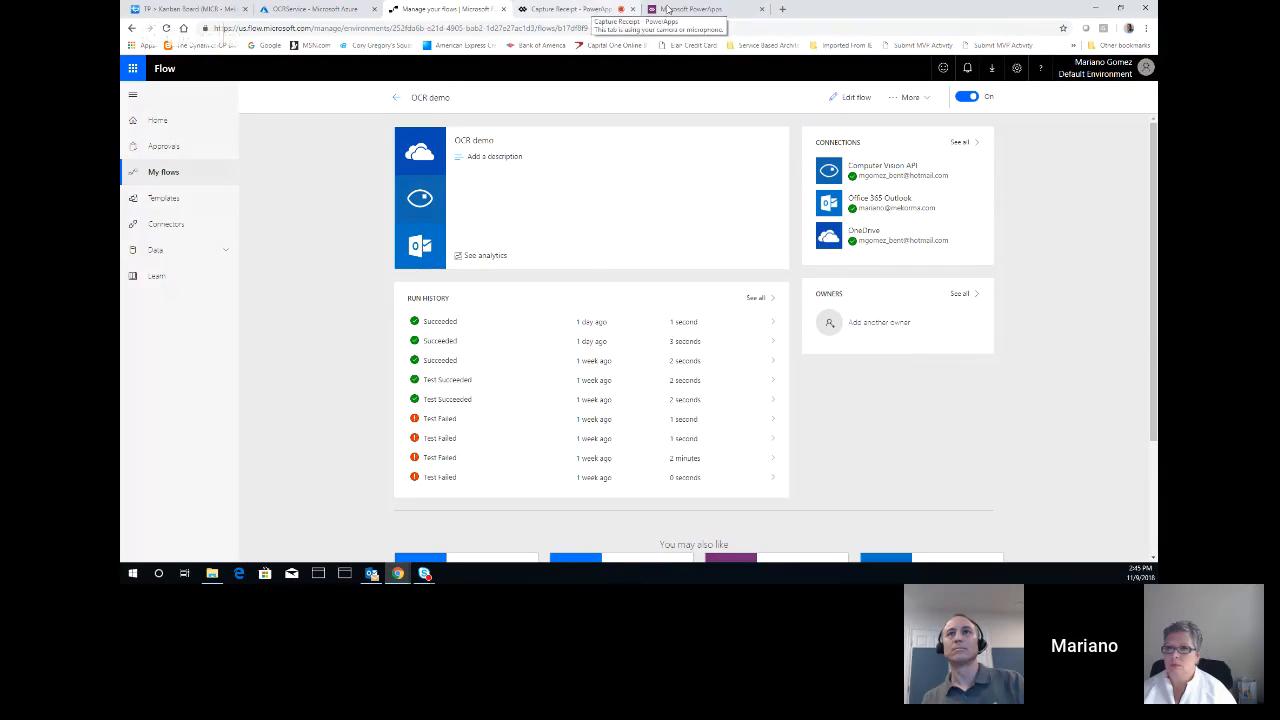
pyautogui.click(585, 10)
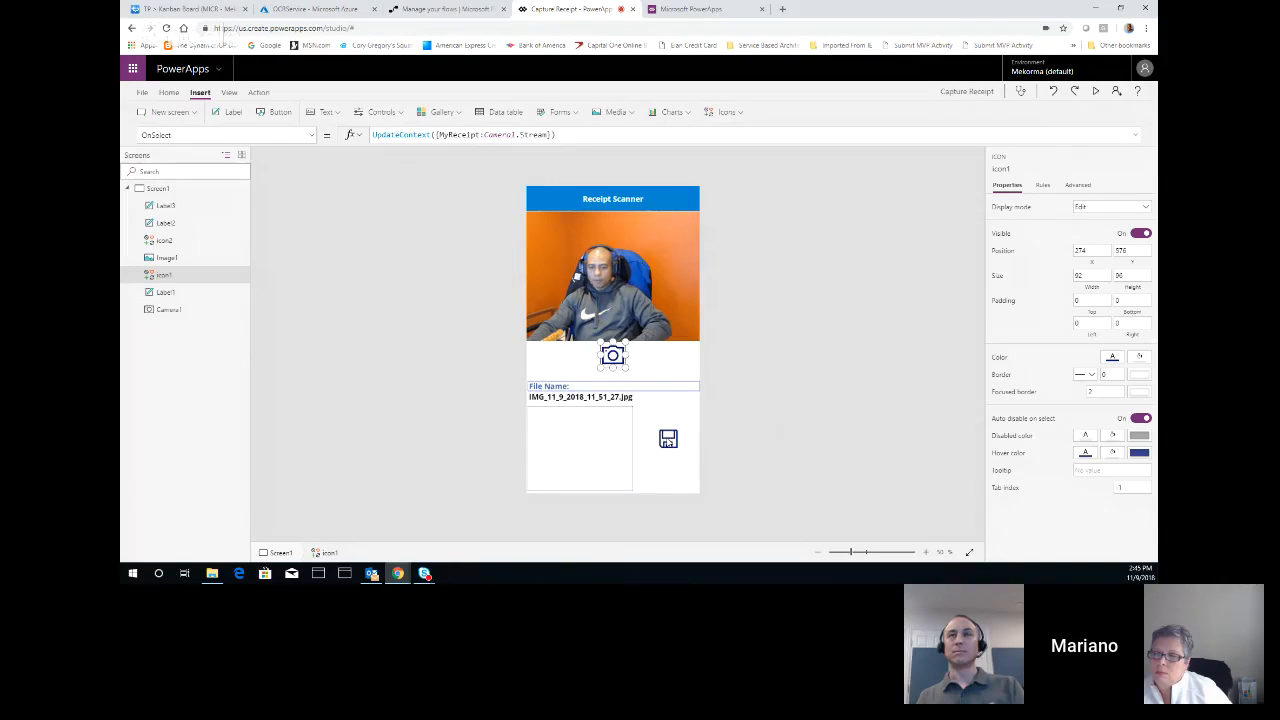
pyautogui.click(668, 441)
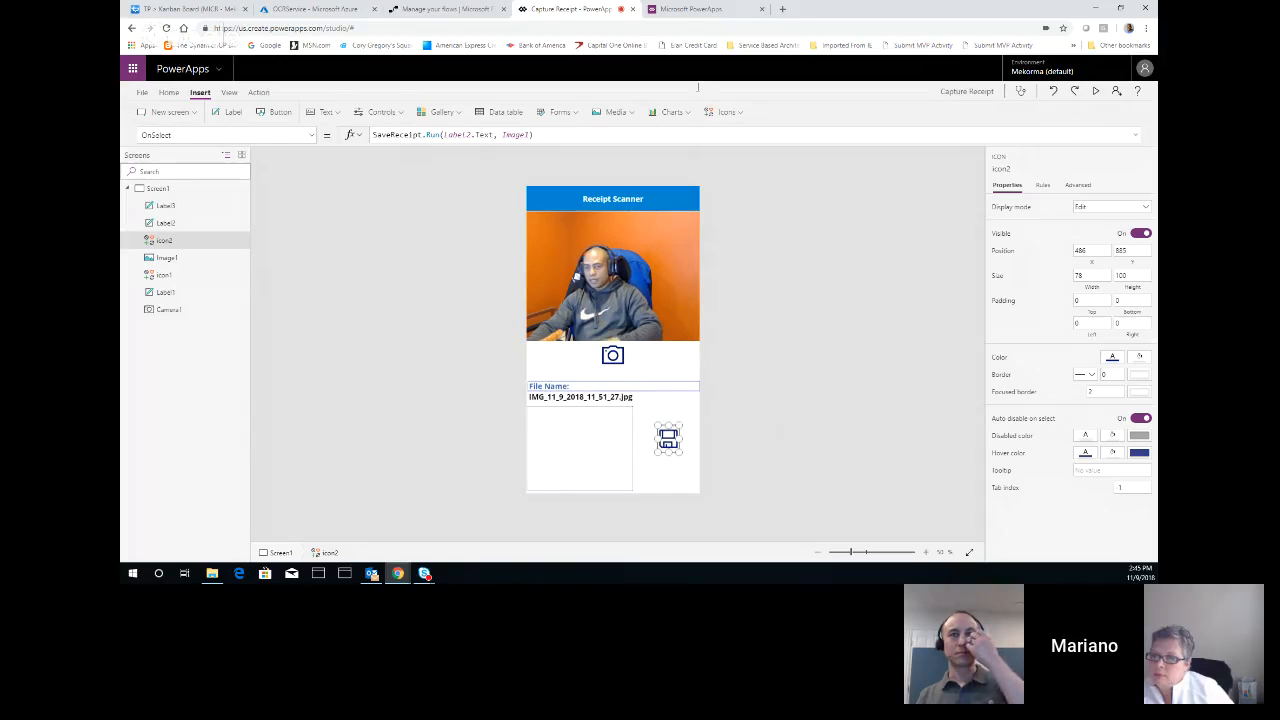
# Examine the SaveReceipt flow's Create file action, including its folder path, file name and the full list of available PowerApps dynamic content
pyautogui.click(686, 10)
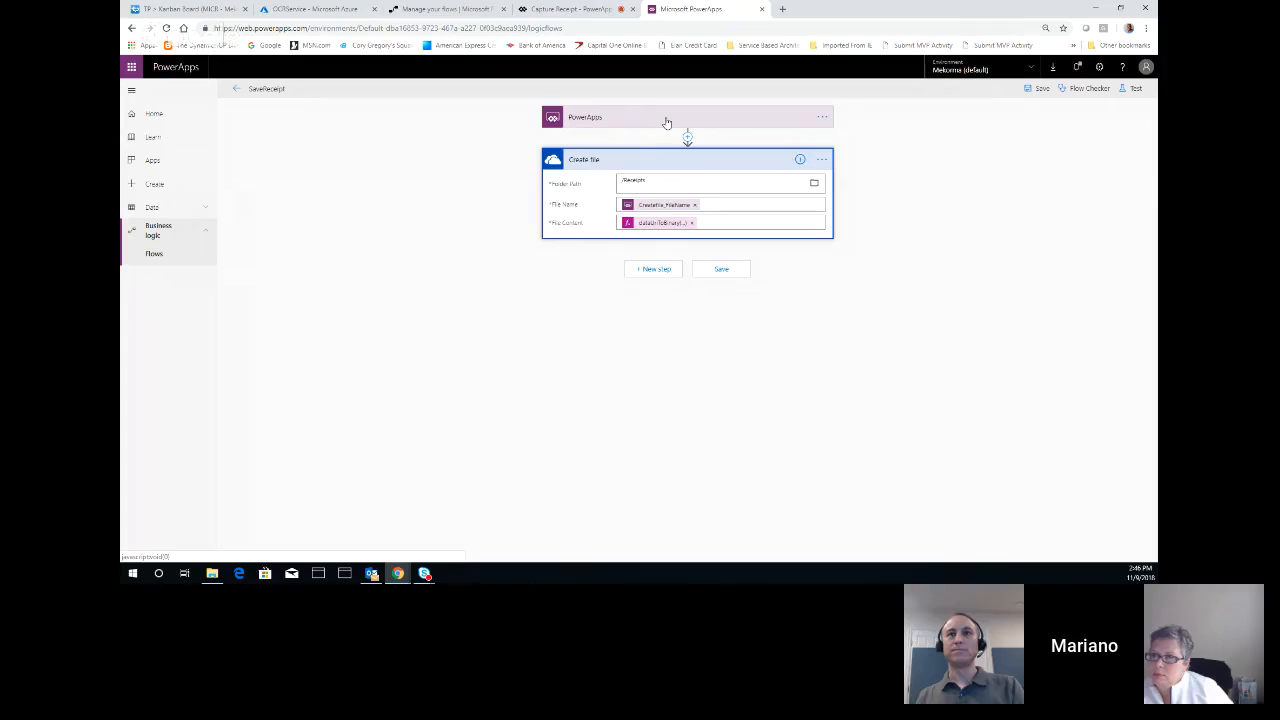
pyautogui.click(672, 185)
pyautogui.click(714, 216)
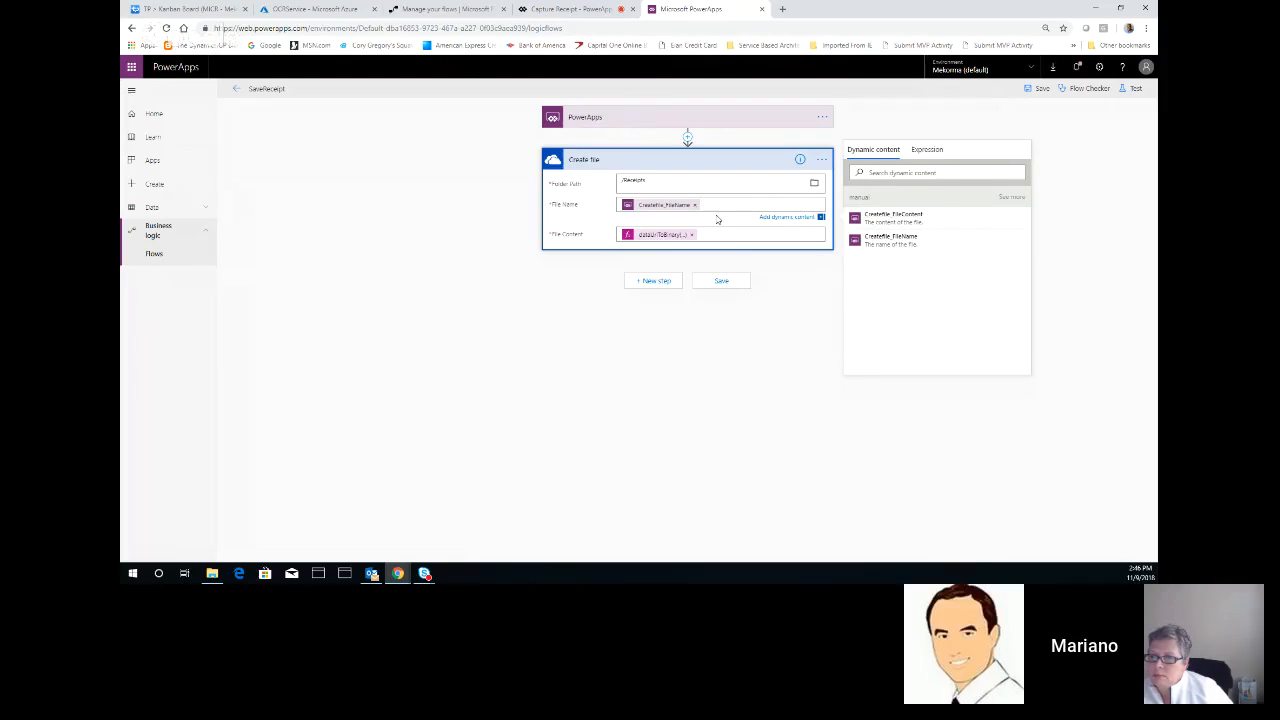
pyautogui.click(1012, 197)
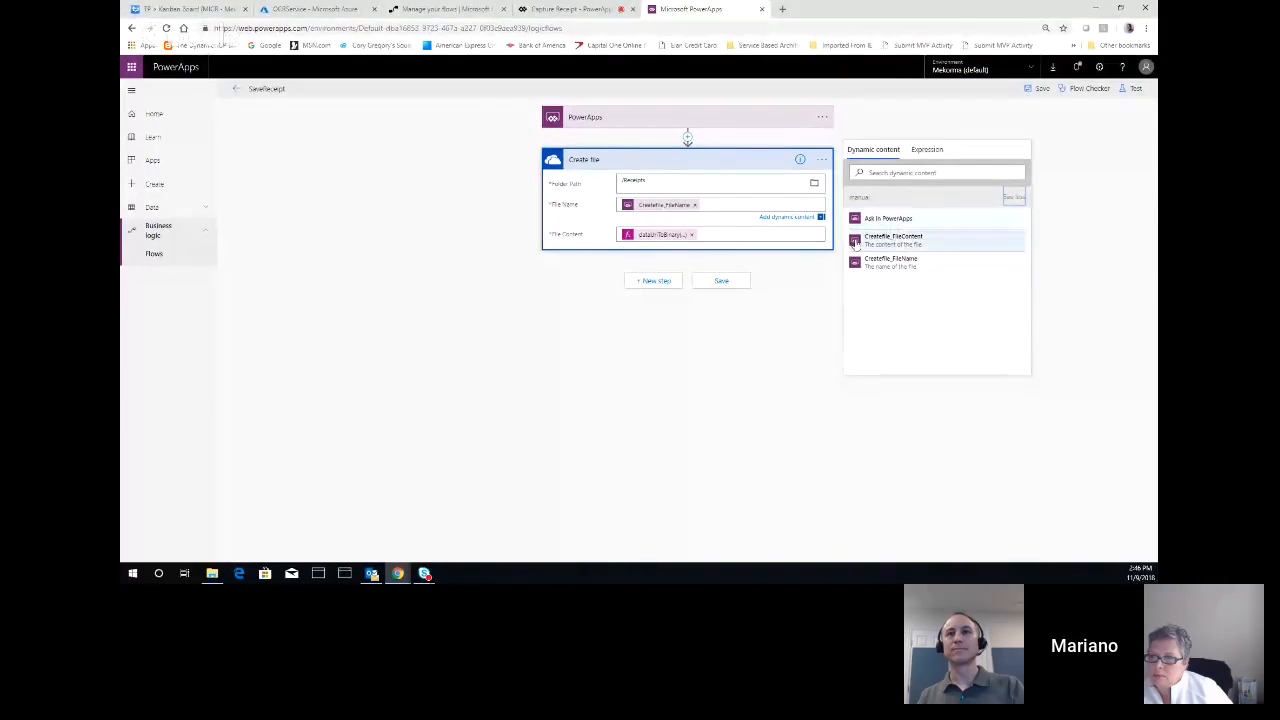
# Inspect the dataUriToBinary expression used for the File Content of the Create file action
pyautogui.click(741, 236)
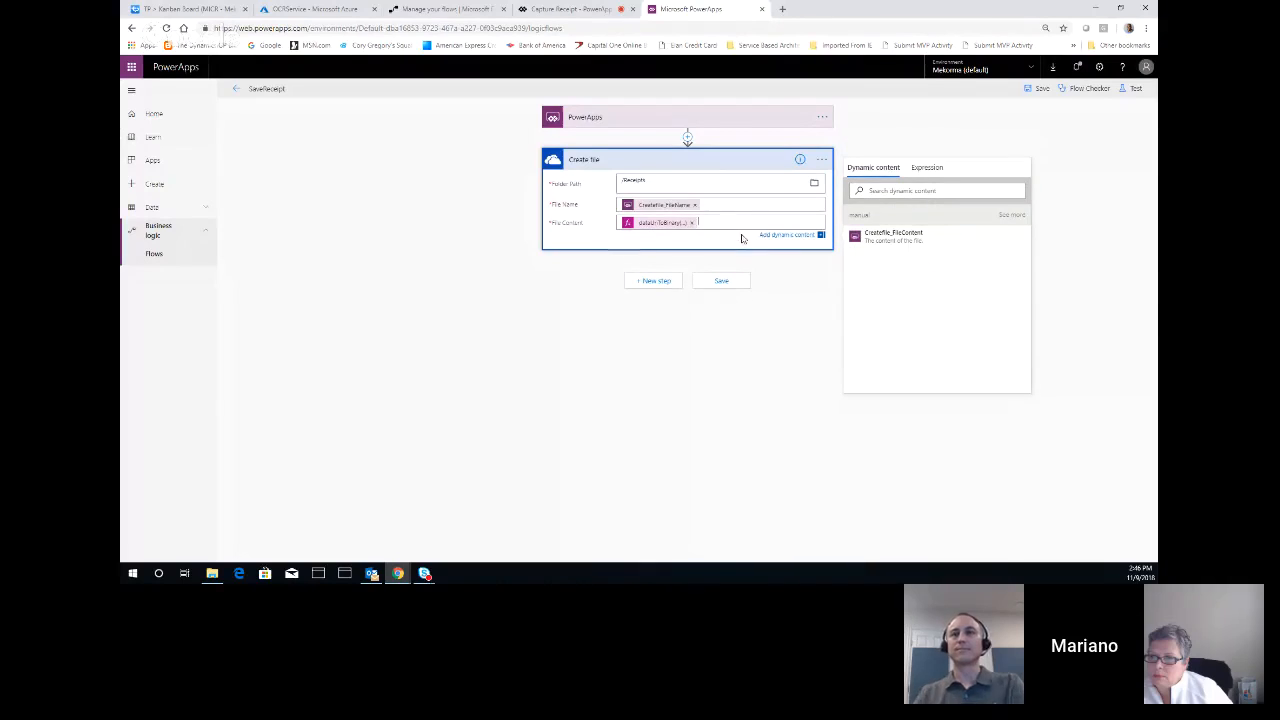
pyautogui.click(927, 167)
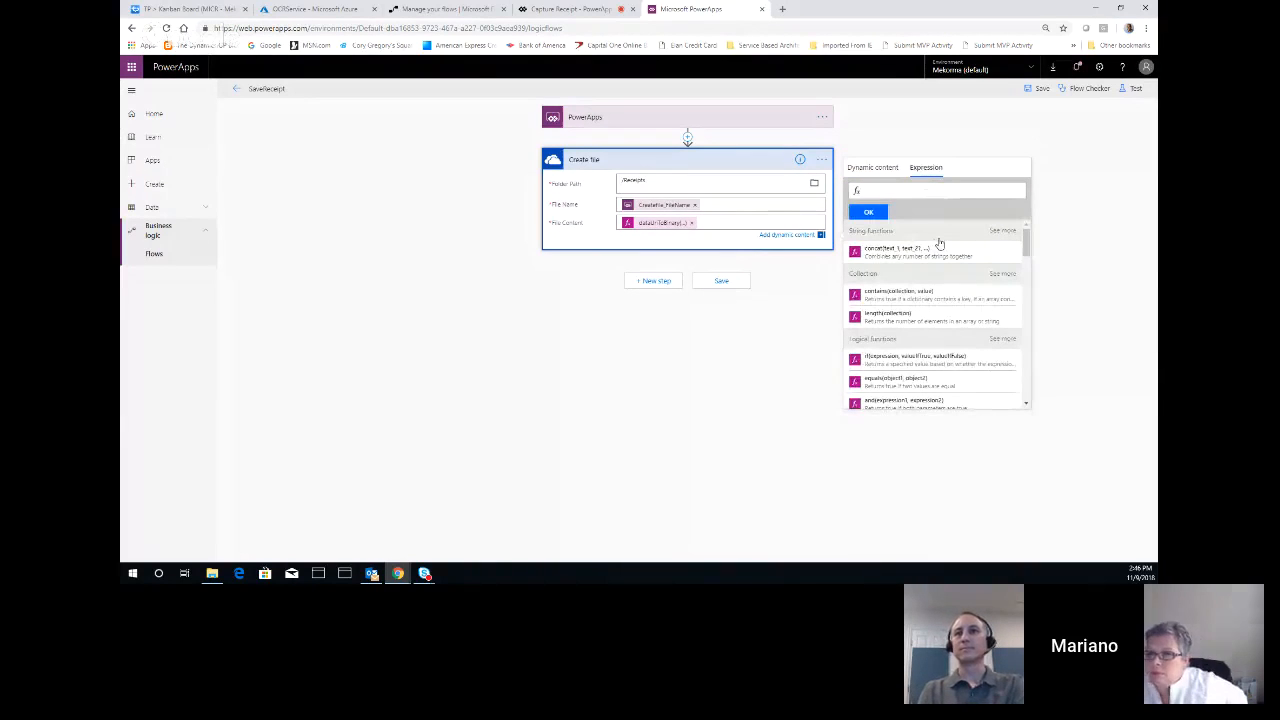
pyautogui.click(664, 222)
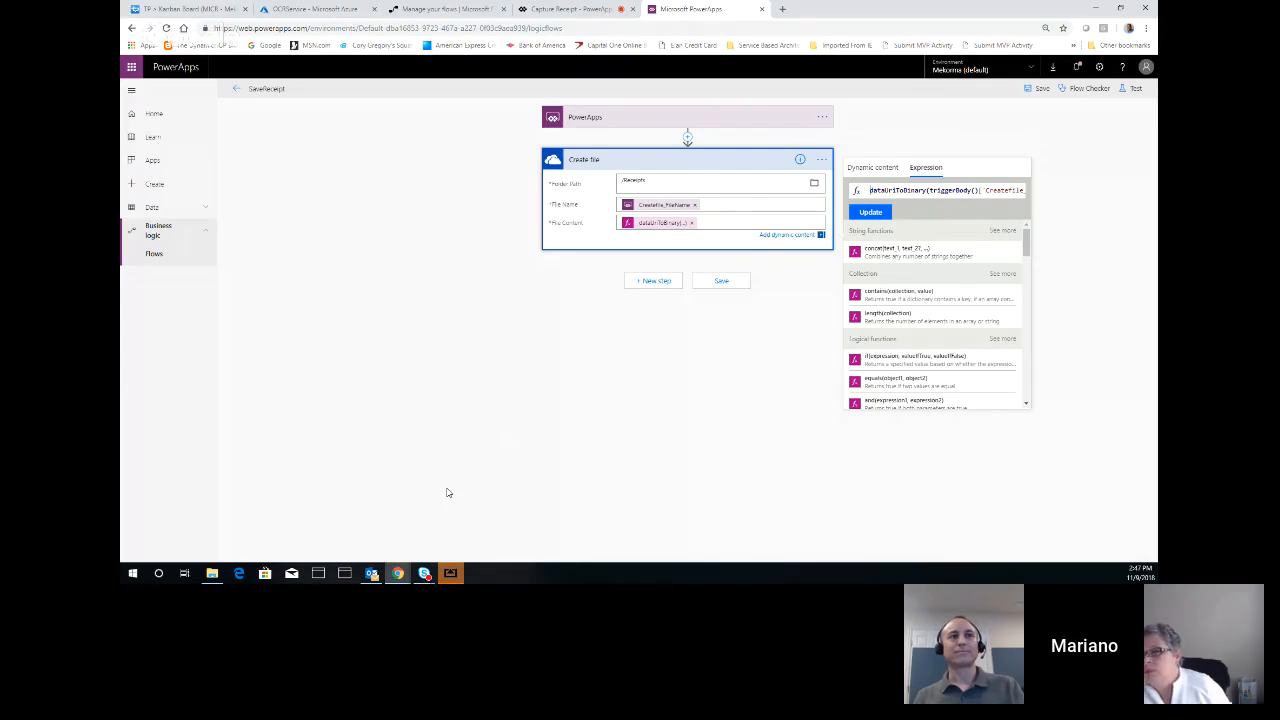
# View the captured receipt in the AirServer phone window, then check for its image file in the OneDrive Receipts folder in File Explorer
pyautogui.click(451, 575)
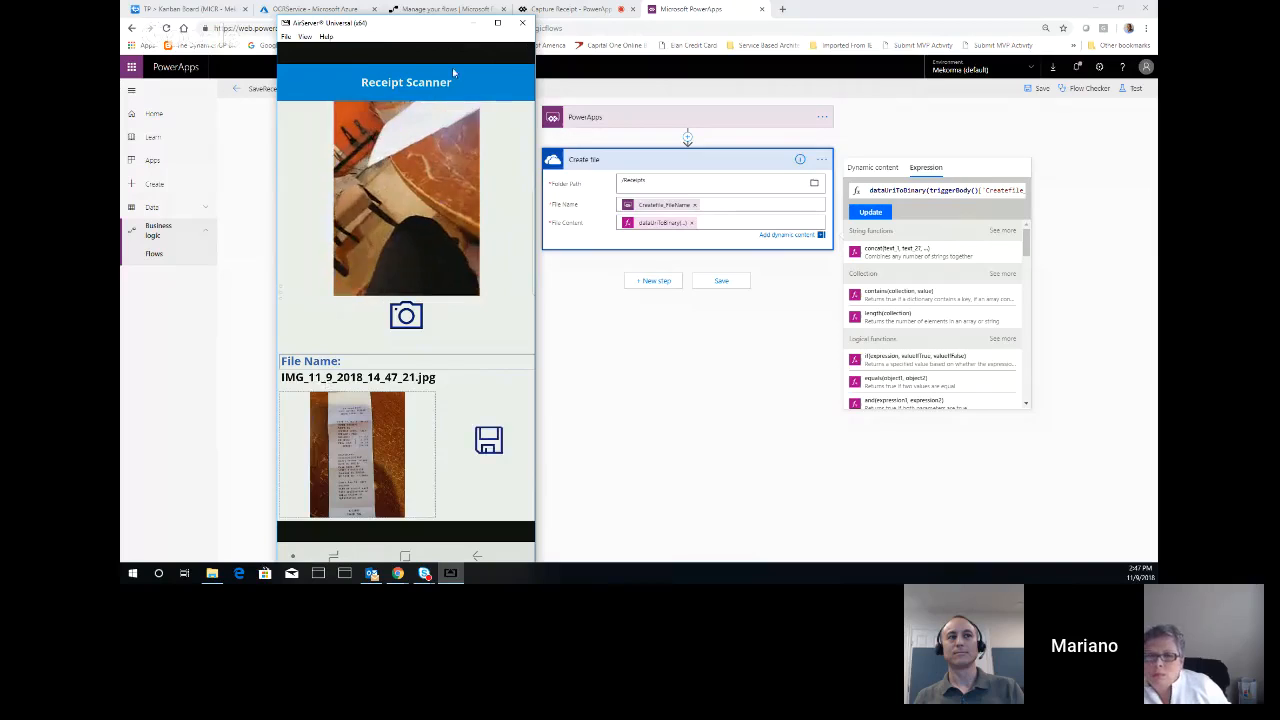
pyautogui.click(473, 22)
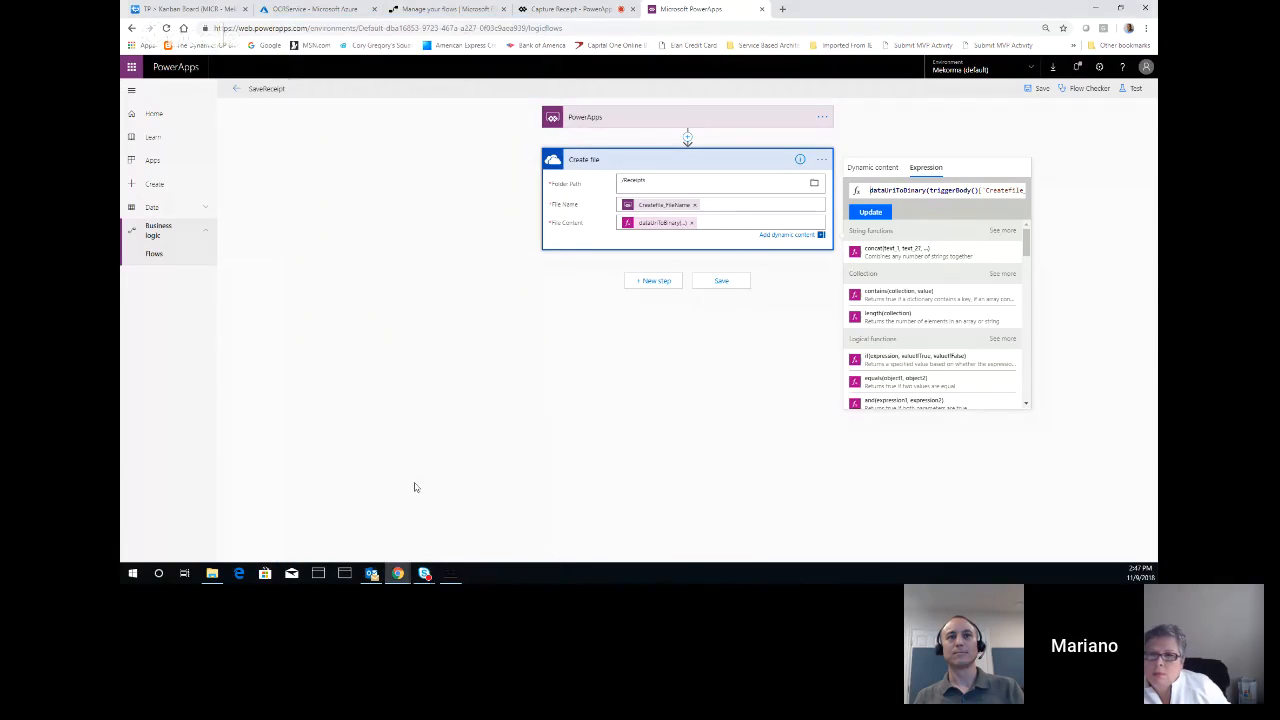
pyautogui.click(212, 573)
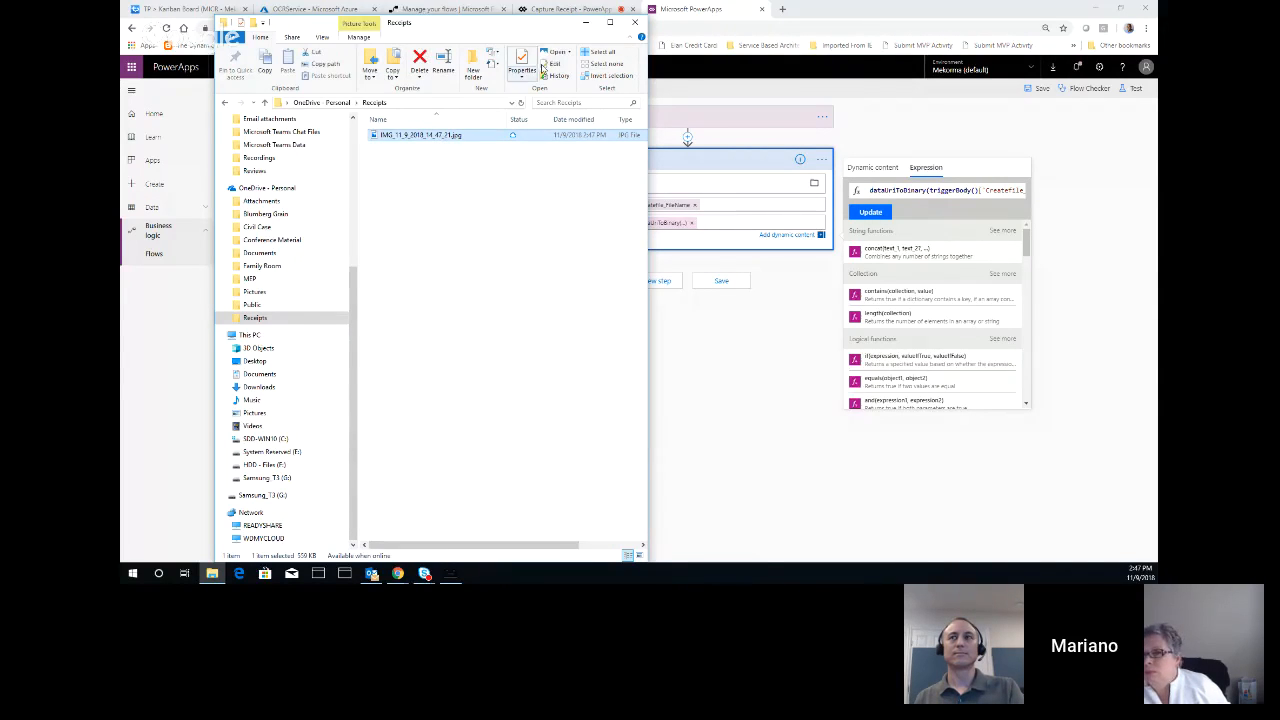
pyautogui.click(587, 22)
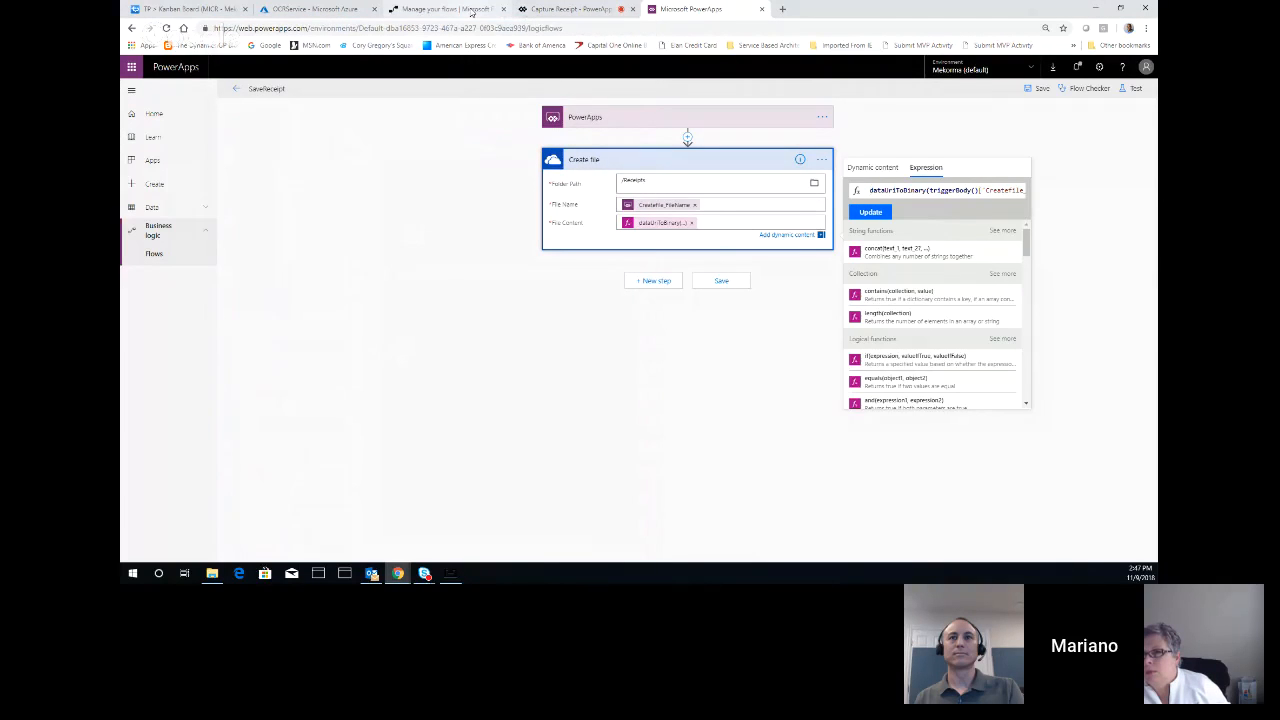
# Reload the OCR demo flow's details page and view the captured receipt image from the Receipts folder
pyautogui.click(471, 12)
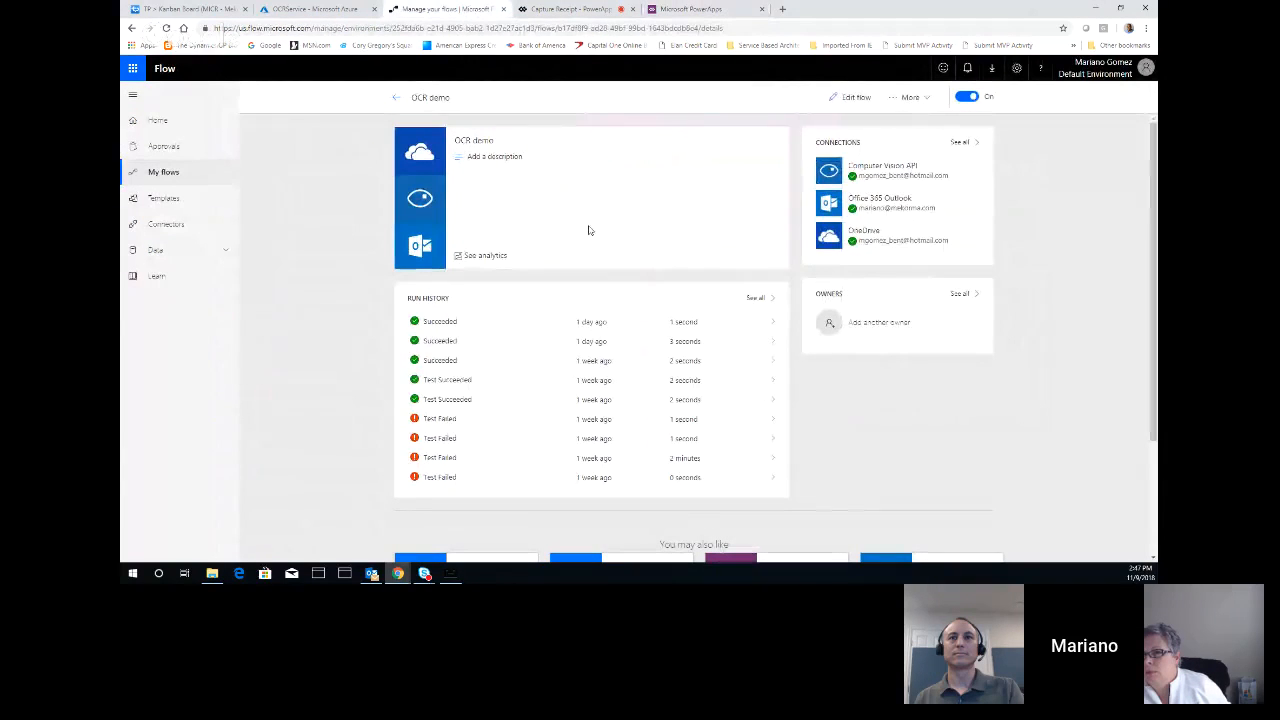
pyautogui.click(166, 28)
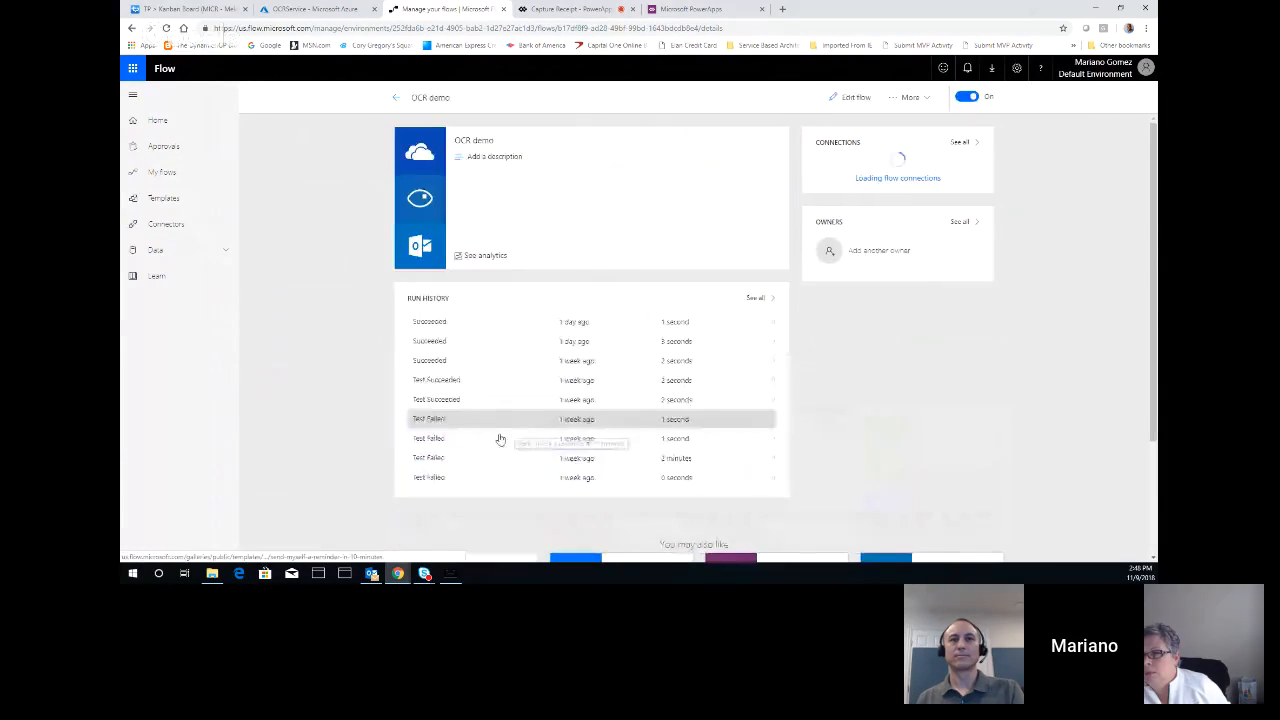
pyautogui.click(212, 573)
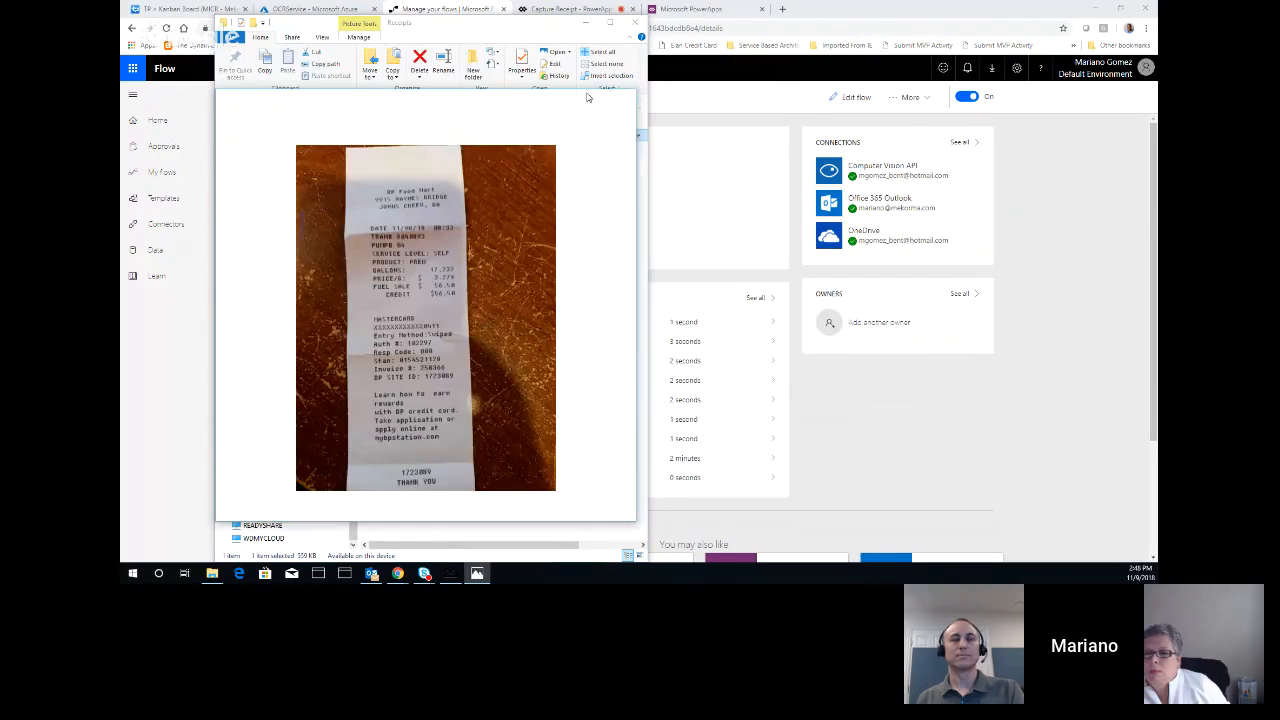
pyautogui.click(624, 97)
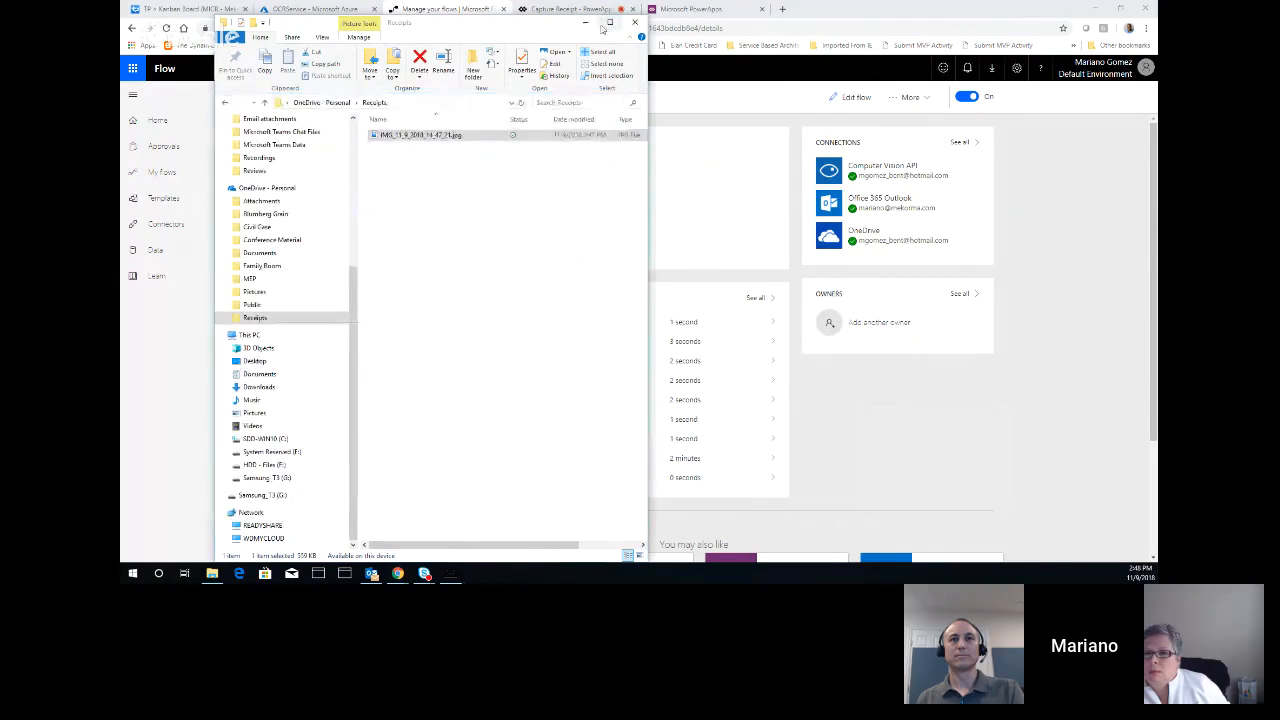
pyautogui.click(588, 22)
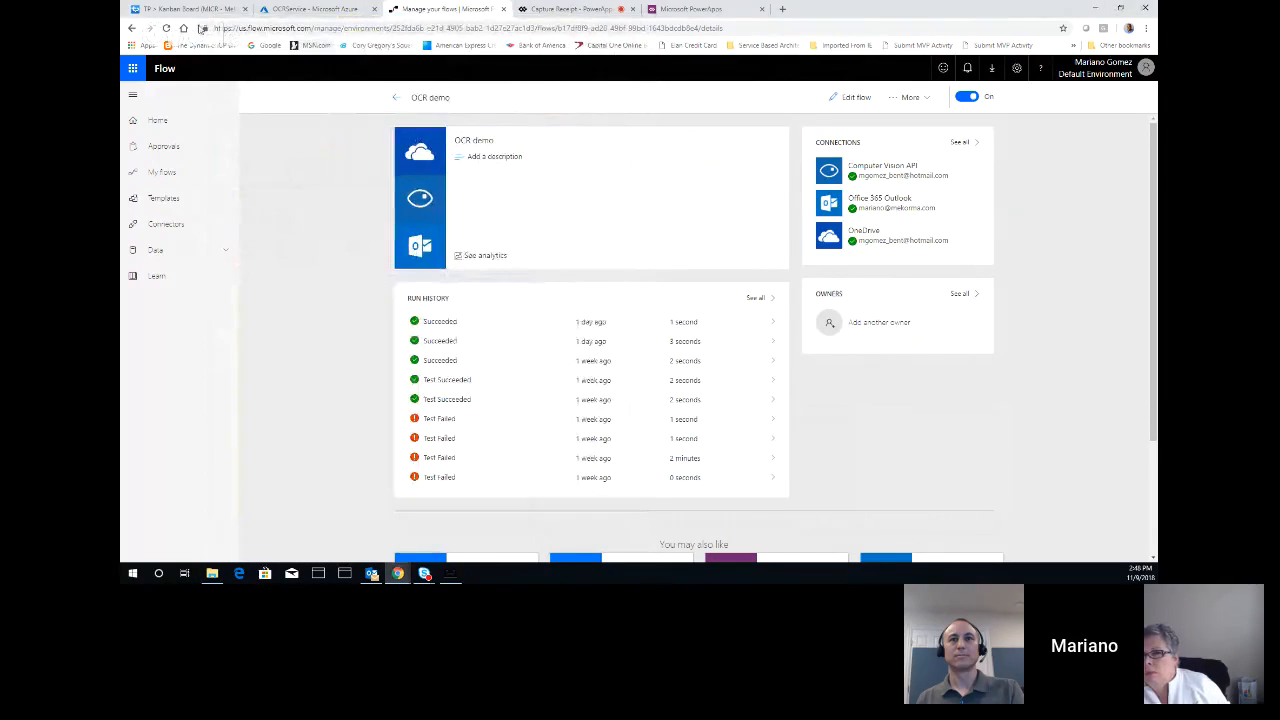
# Check the OCR demo flow for a new run by reloading its details and reopening it from the flow list
pyautogui.click(168, 28)
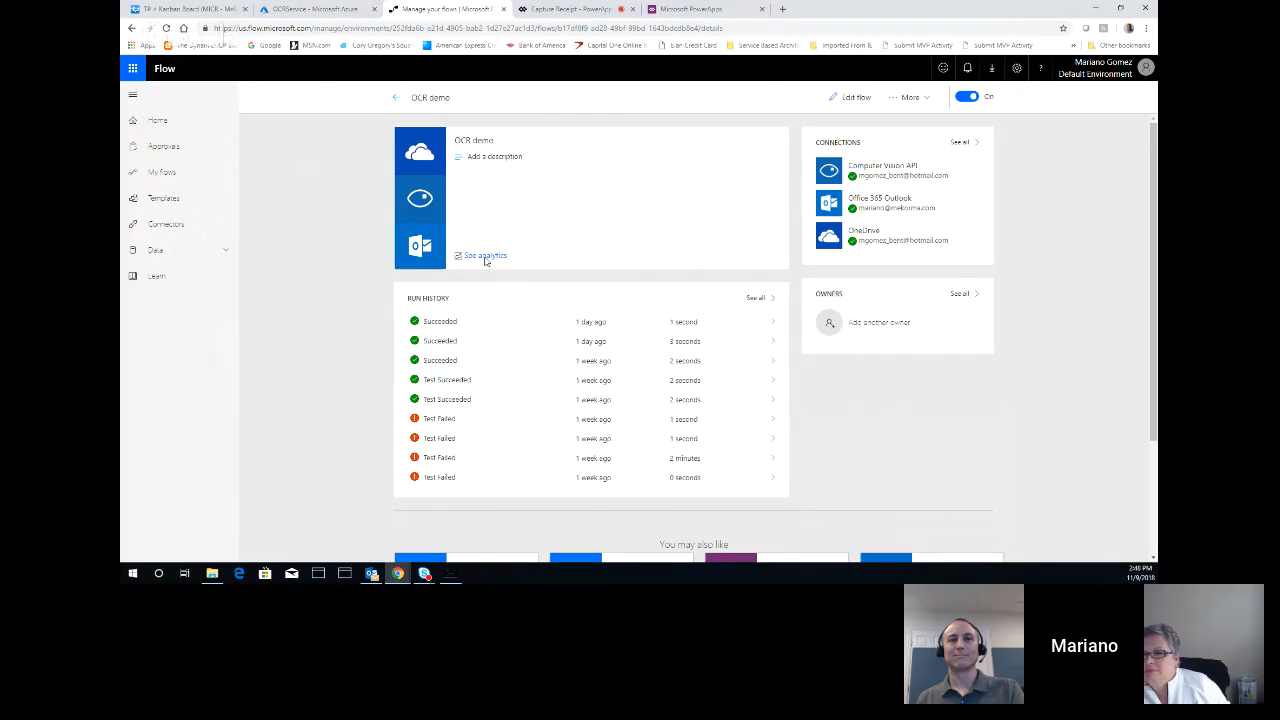
pyautogui.click(486, 256)
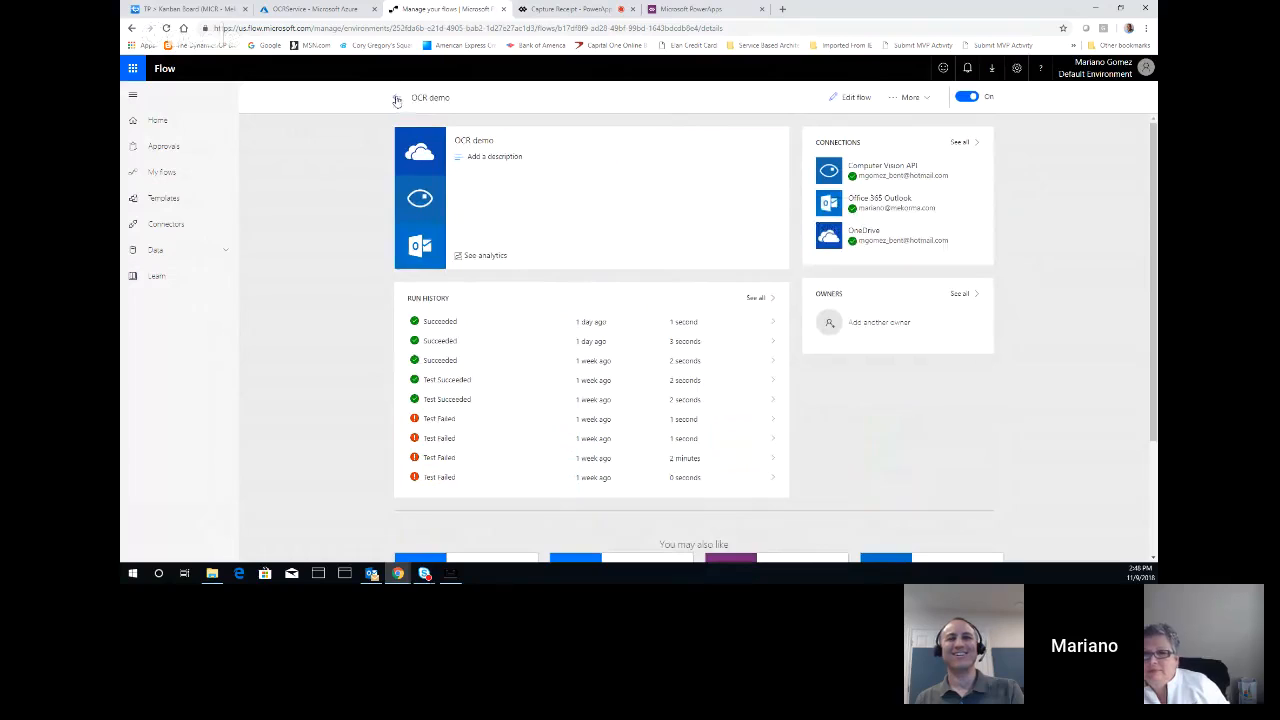
pyautogui.click(396, 98)
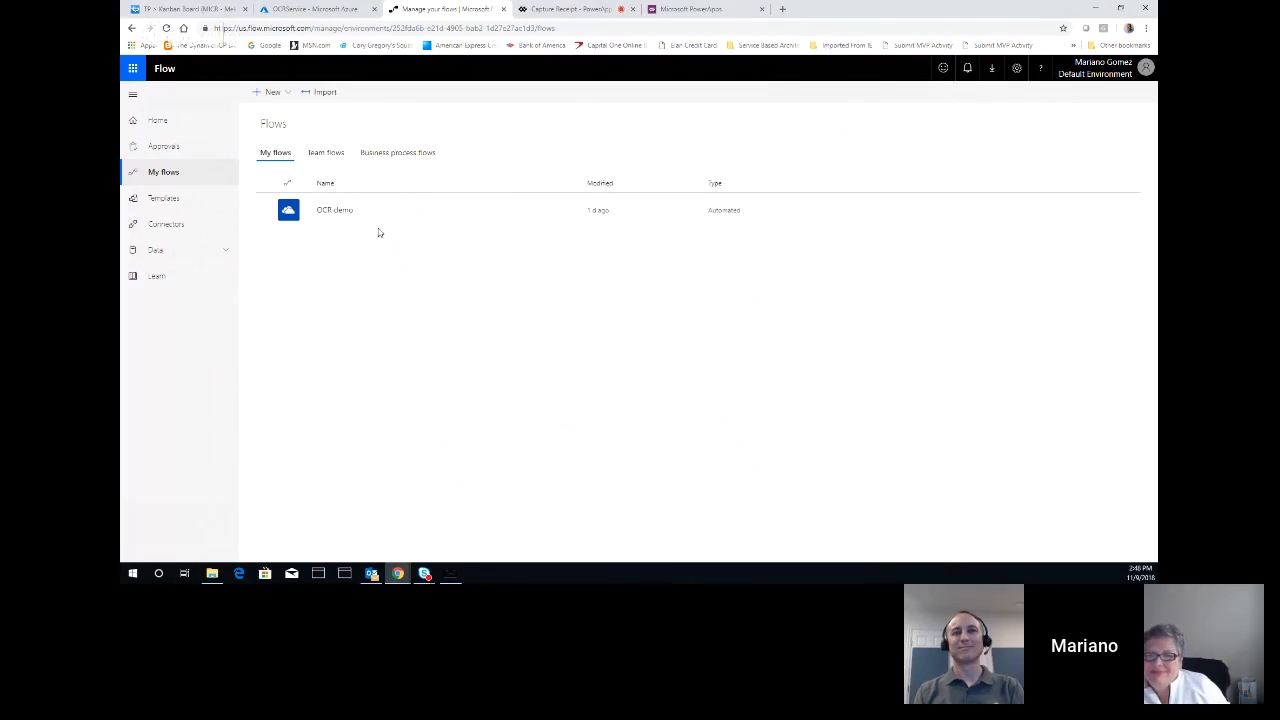
pyautogui.click(335, 210)
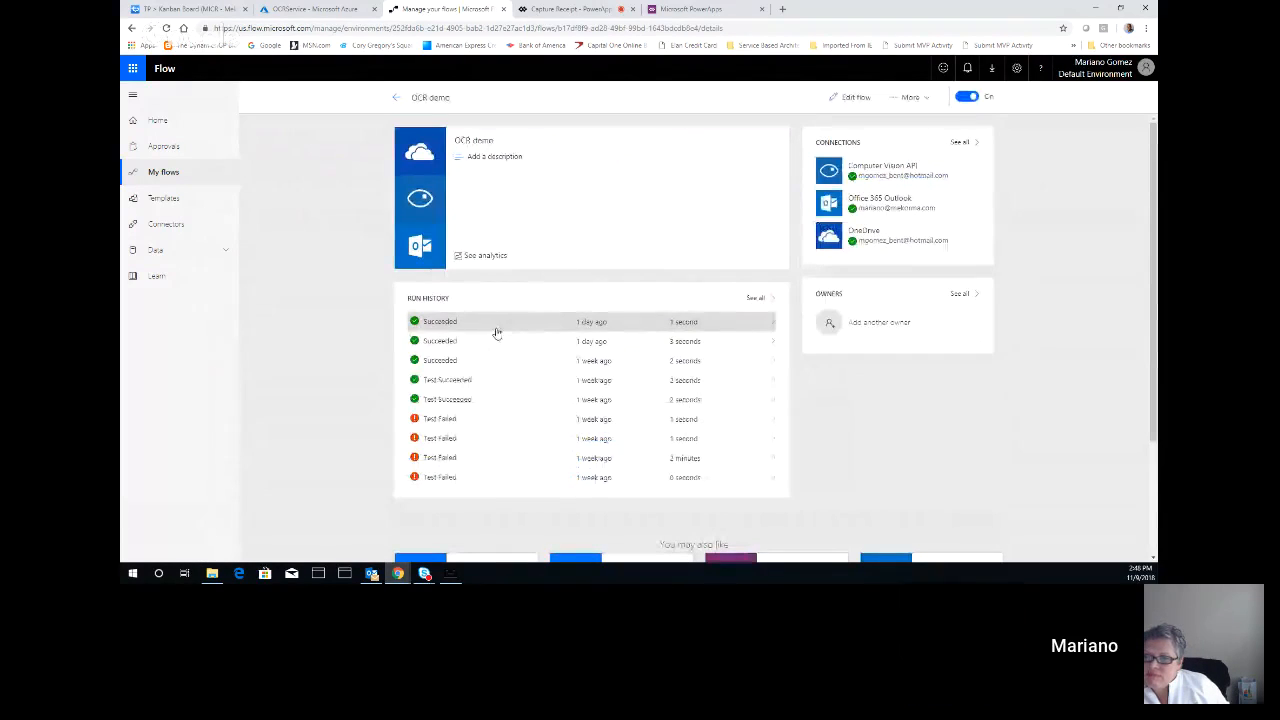
# Open the most recent successful run of OCR demo and examine the outputs of its OCR to Text action
pyautogui.click(450, 324)
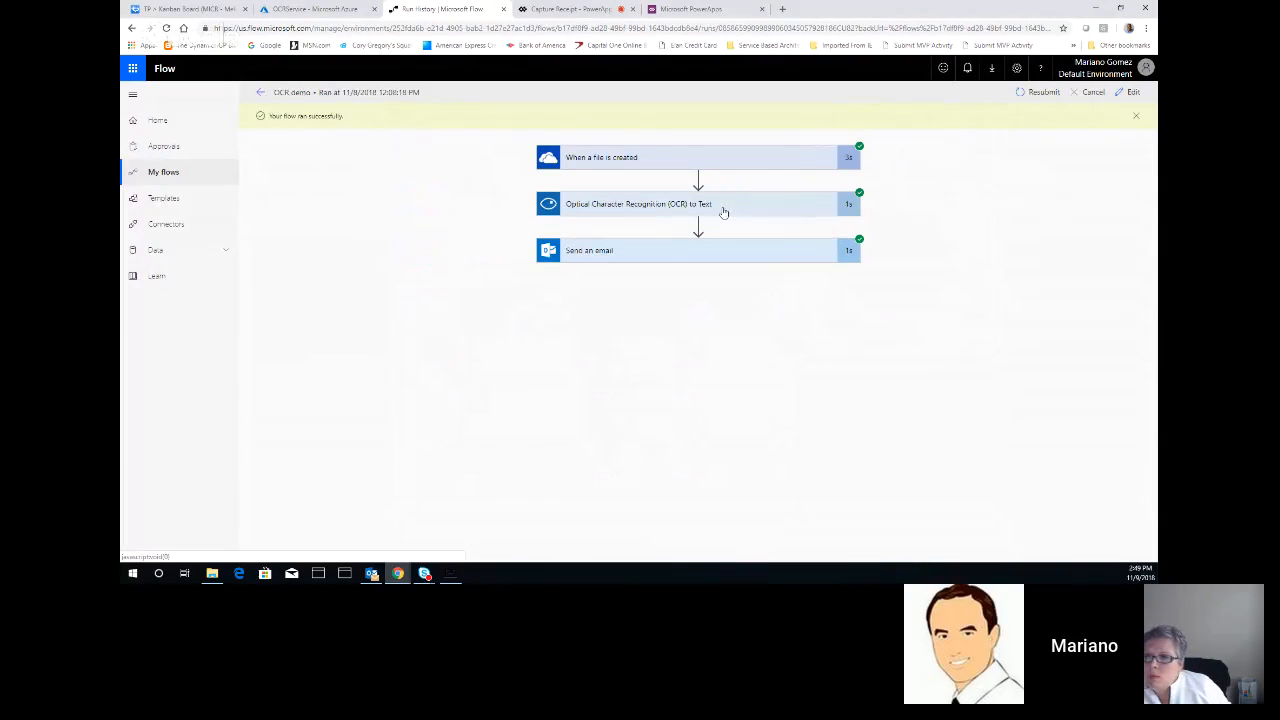
pyautogui.click(719, 206)
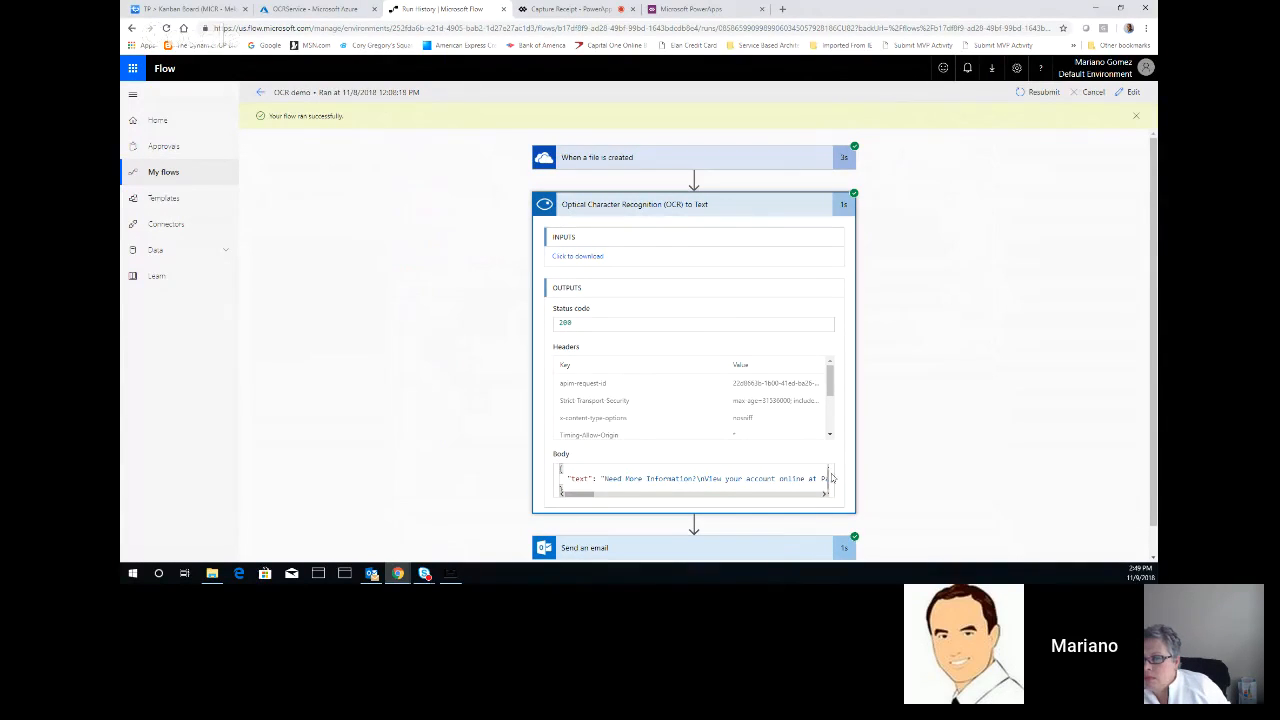
pyautogui.scroll(-1, 1062, 335)
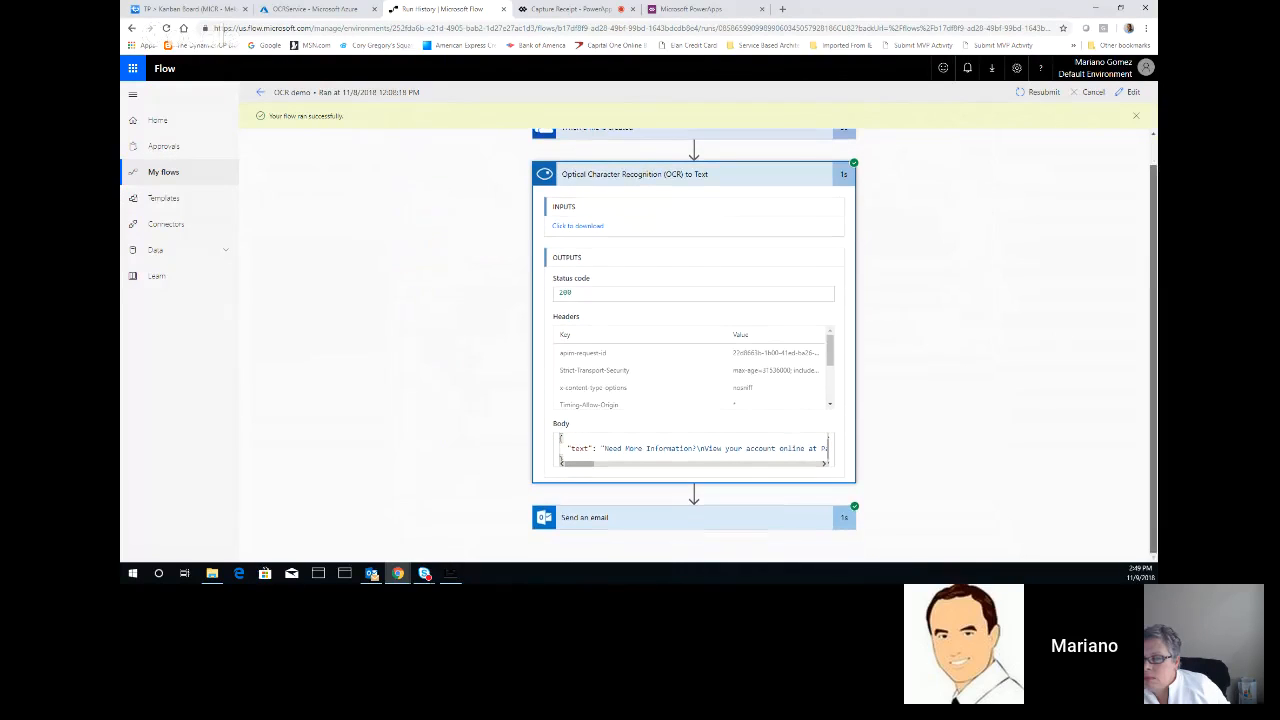
# Examine the recipient, subject and body of the run's Send an email action, then return to the OCR demo flow details
pyautogui.click(688, 518)
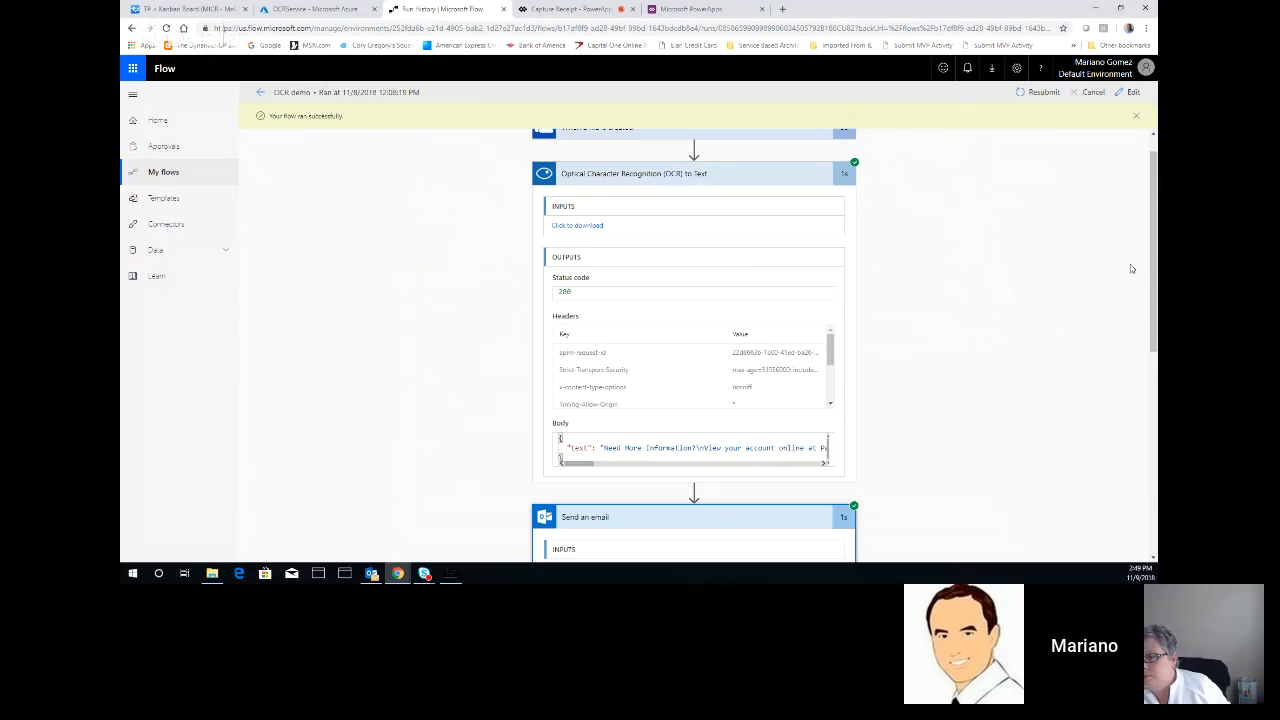
pyautogui.moveTo(1152, 303); pyautogui.dragTo(1153, 432)
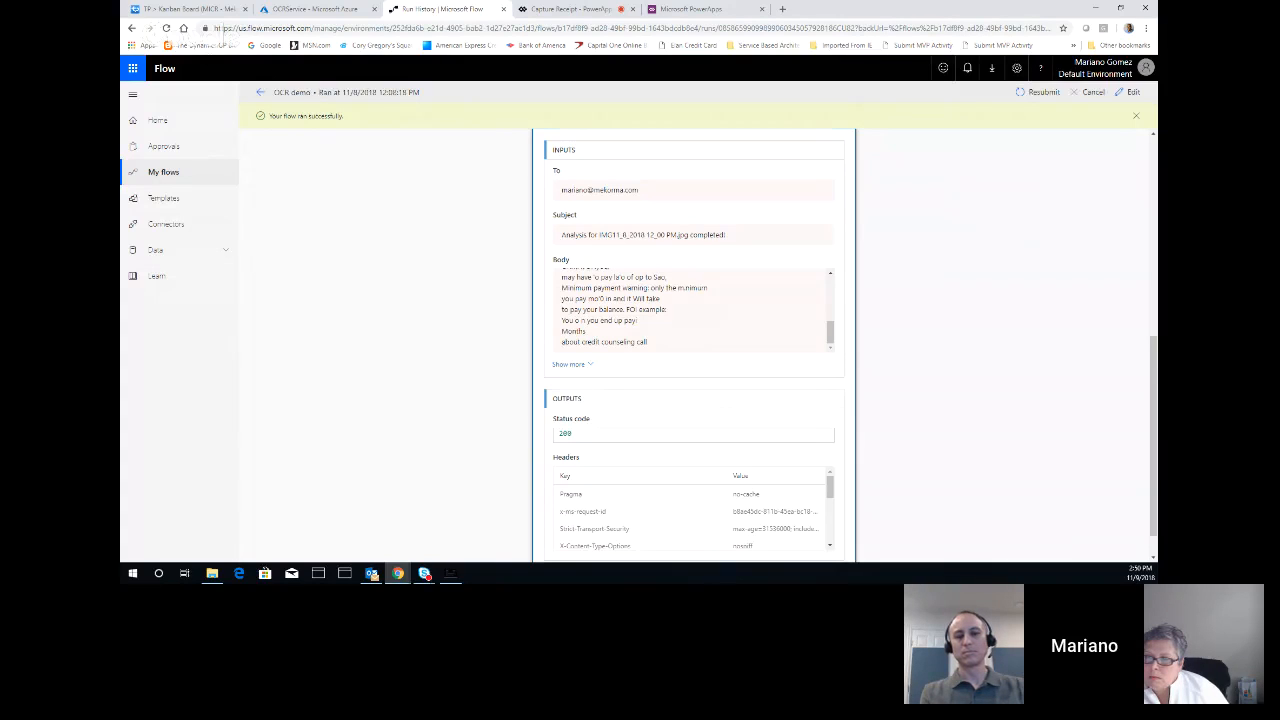
pyautogui.hotkey('alt', 'Tab')
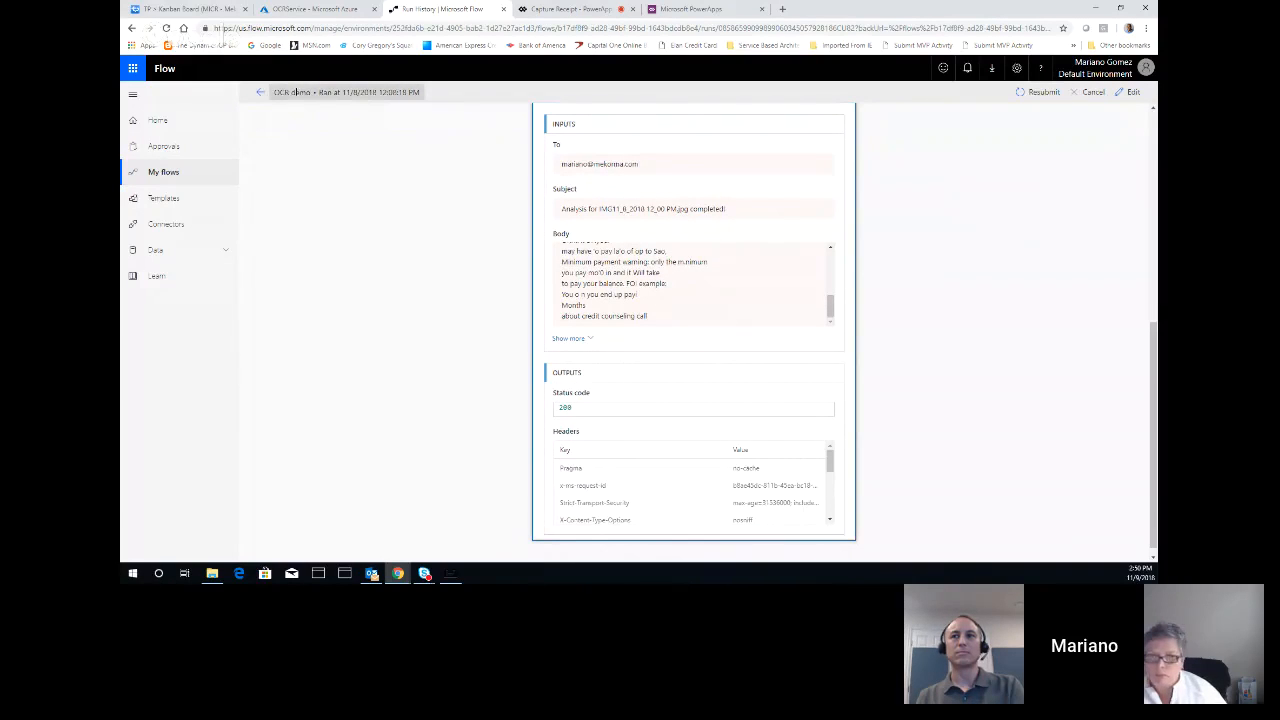
pyautogui.click(263, 94)
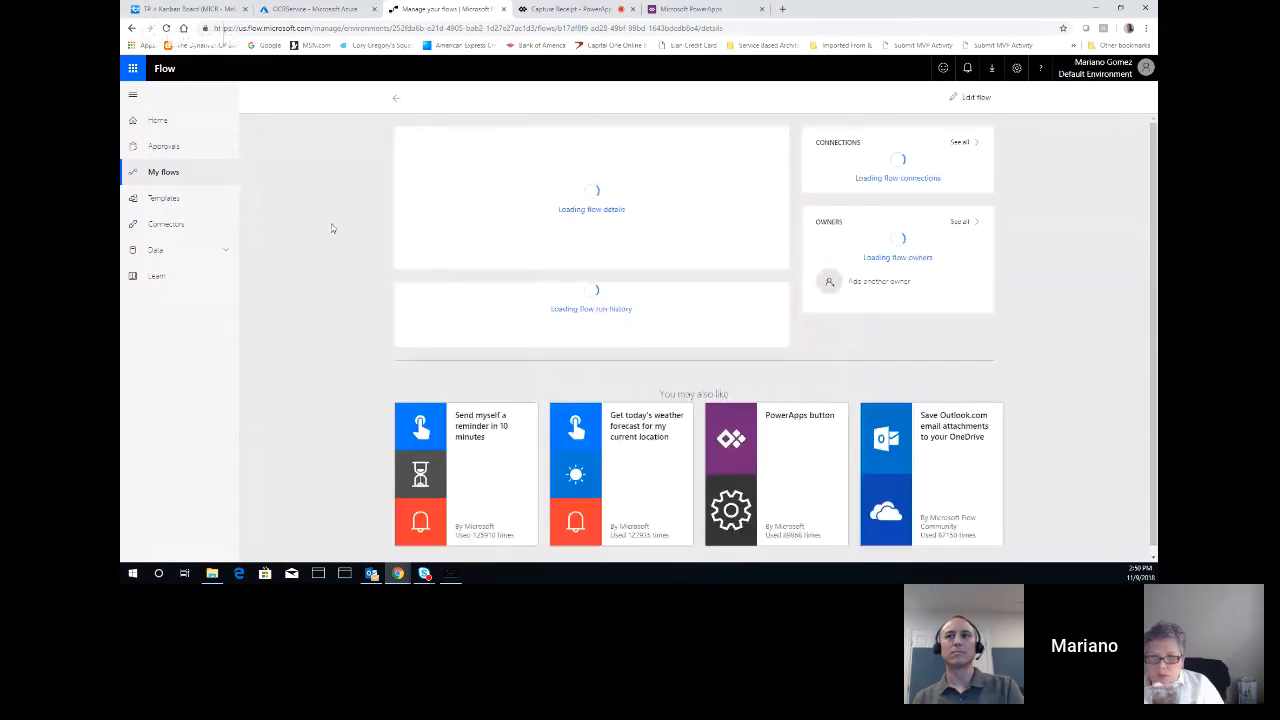
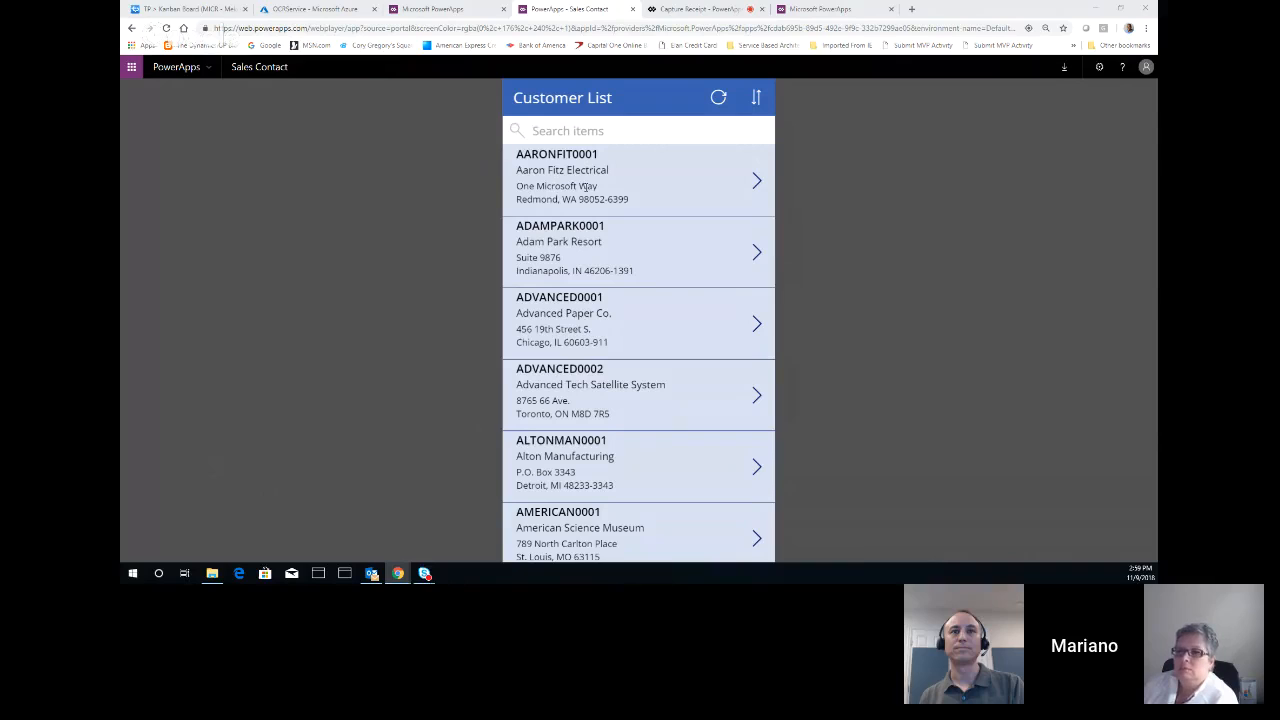
# Open the Aaron Fitz Electrical customer summary and submit the email message "I am in the area. Lunch?"
pyautogui.click(759, 192)
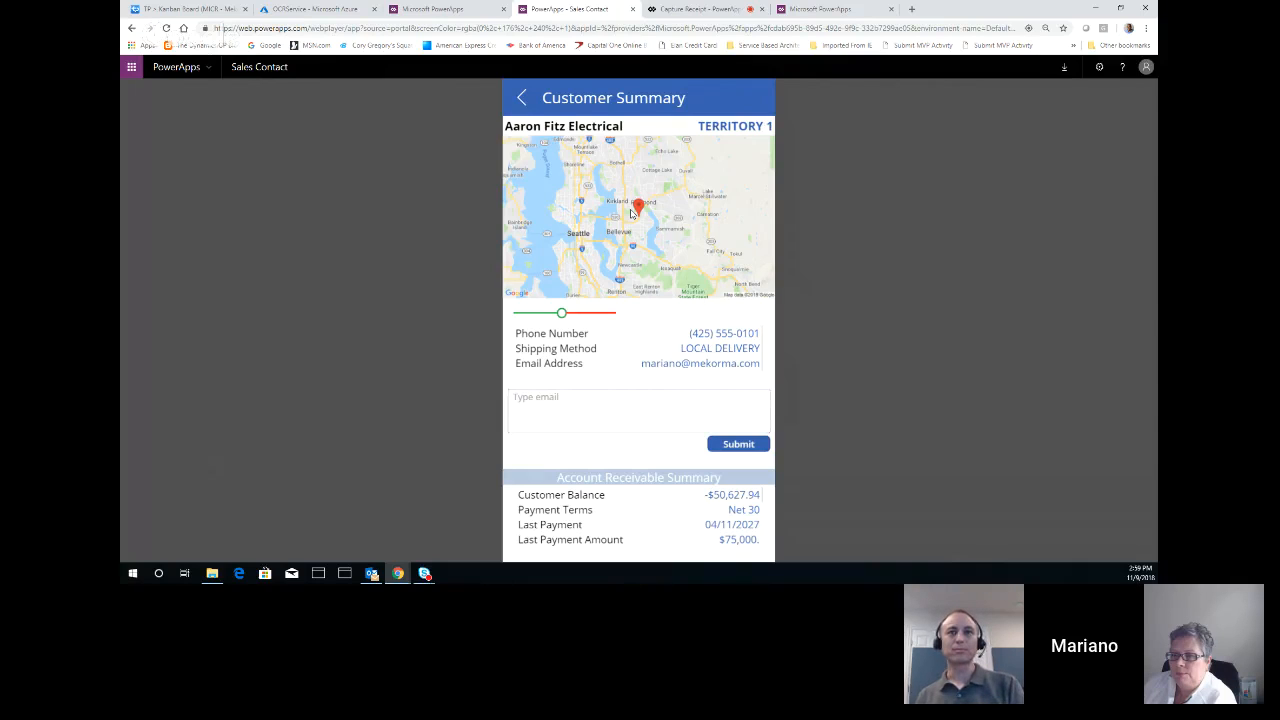
pyautogui.click(631, 400)
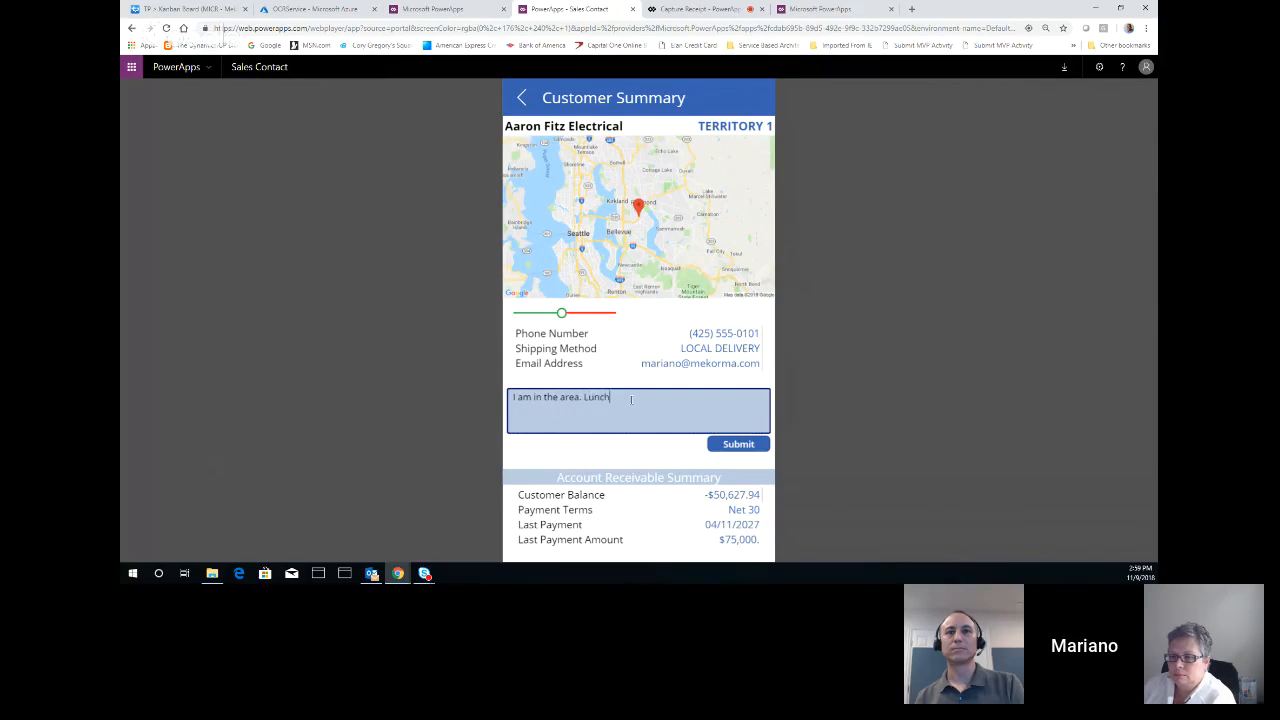
pyautogui.click(726, 446)
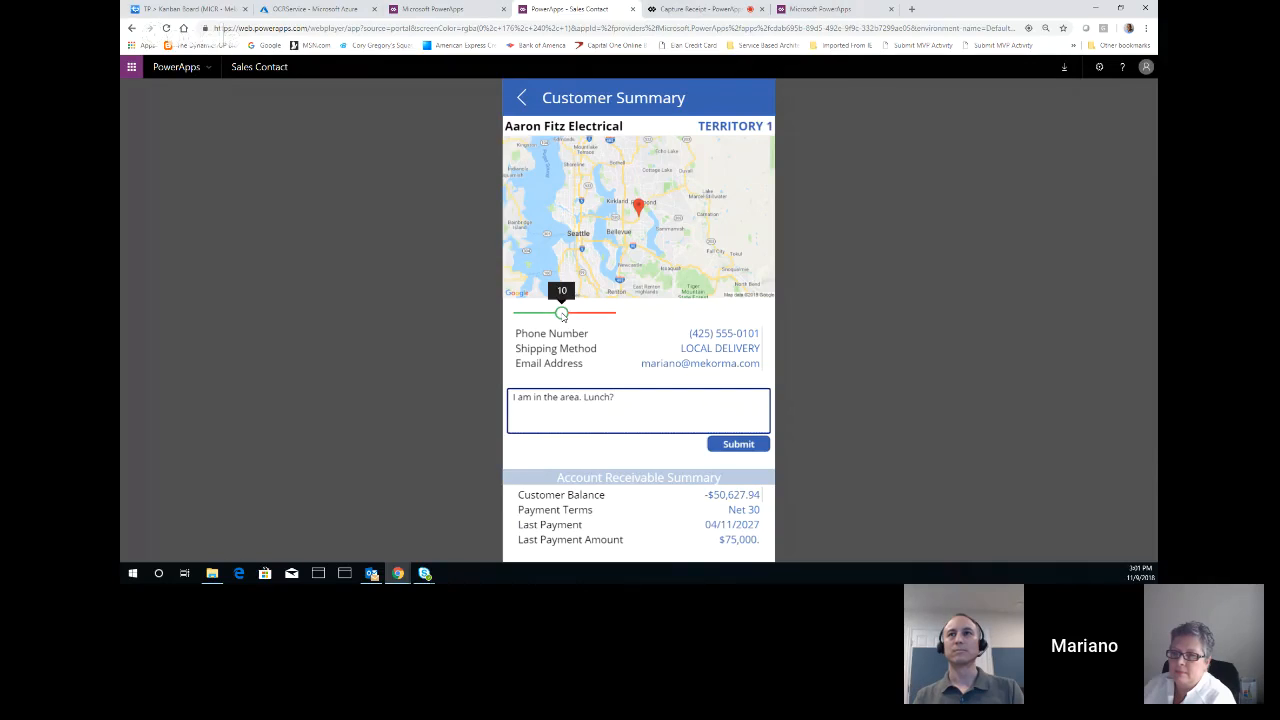
# Zoom in the customer's location map with the zoom slider in the customer summary
pyautogui.moveTo(561, 313)
pyautogui.mouseDown()
pyautogui.moveTo(607, 318)
pyautogui.moveTo(520, 319)
pyautogui.moveTo(608, 315)
pyautogui.moveTo(578, 318)
pyautogui.mouseUp()
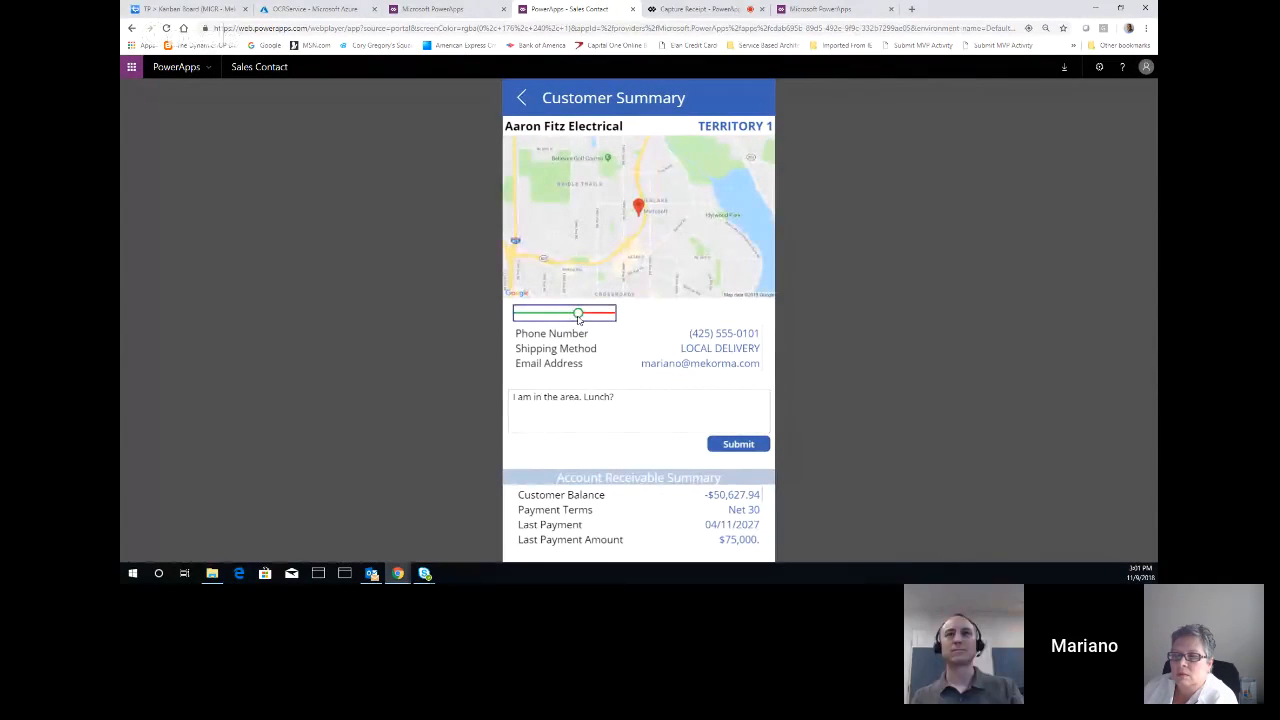